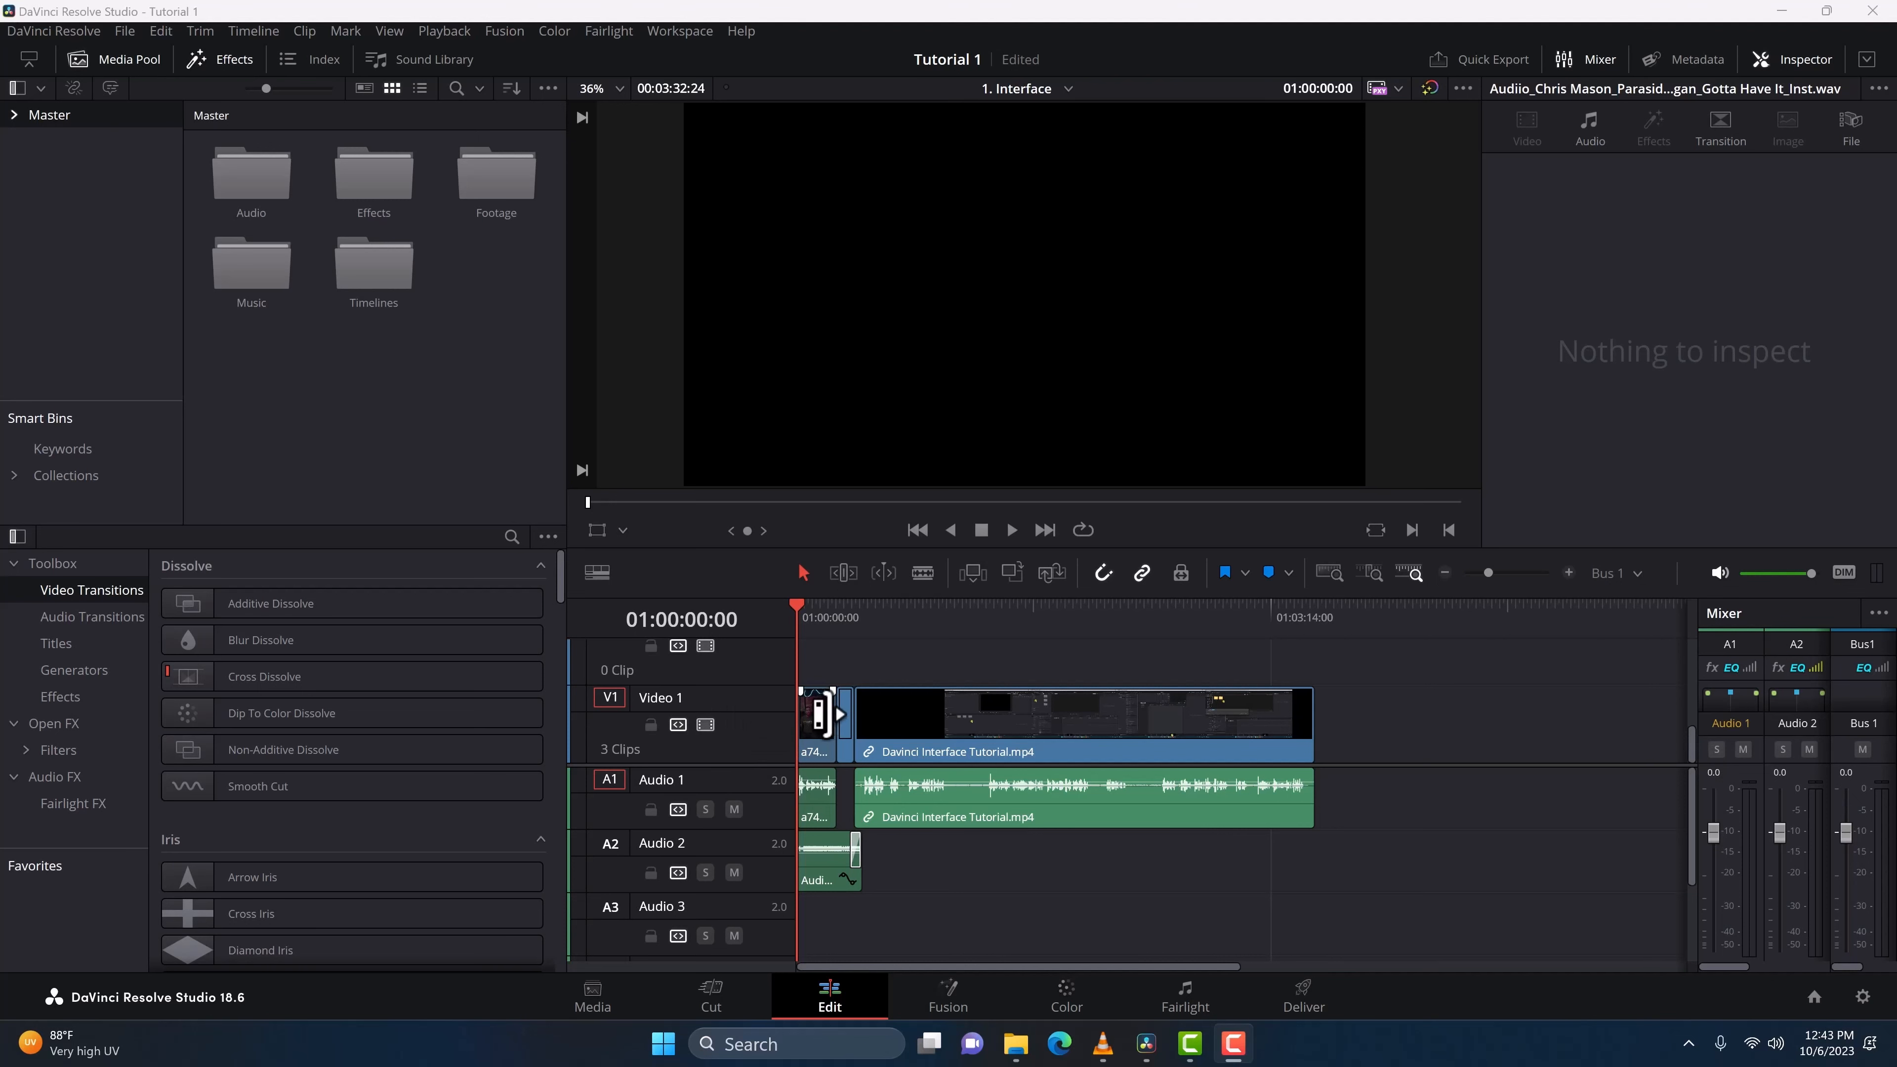
pyautogui.click(816, 724)
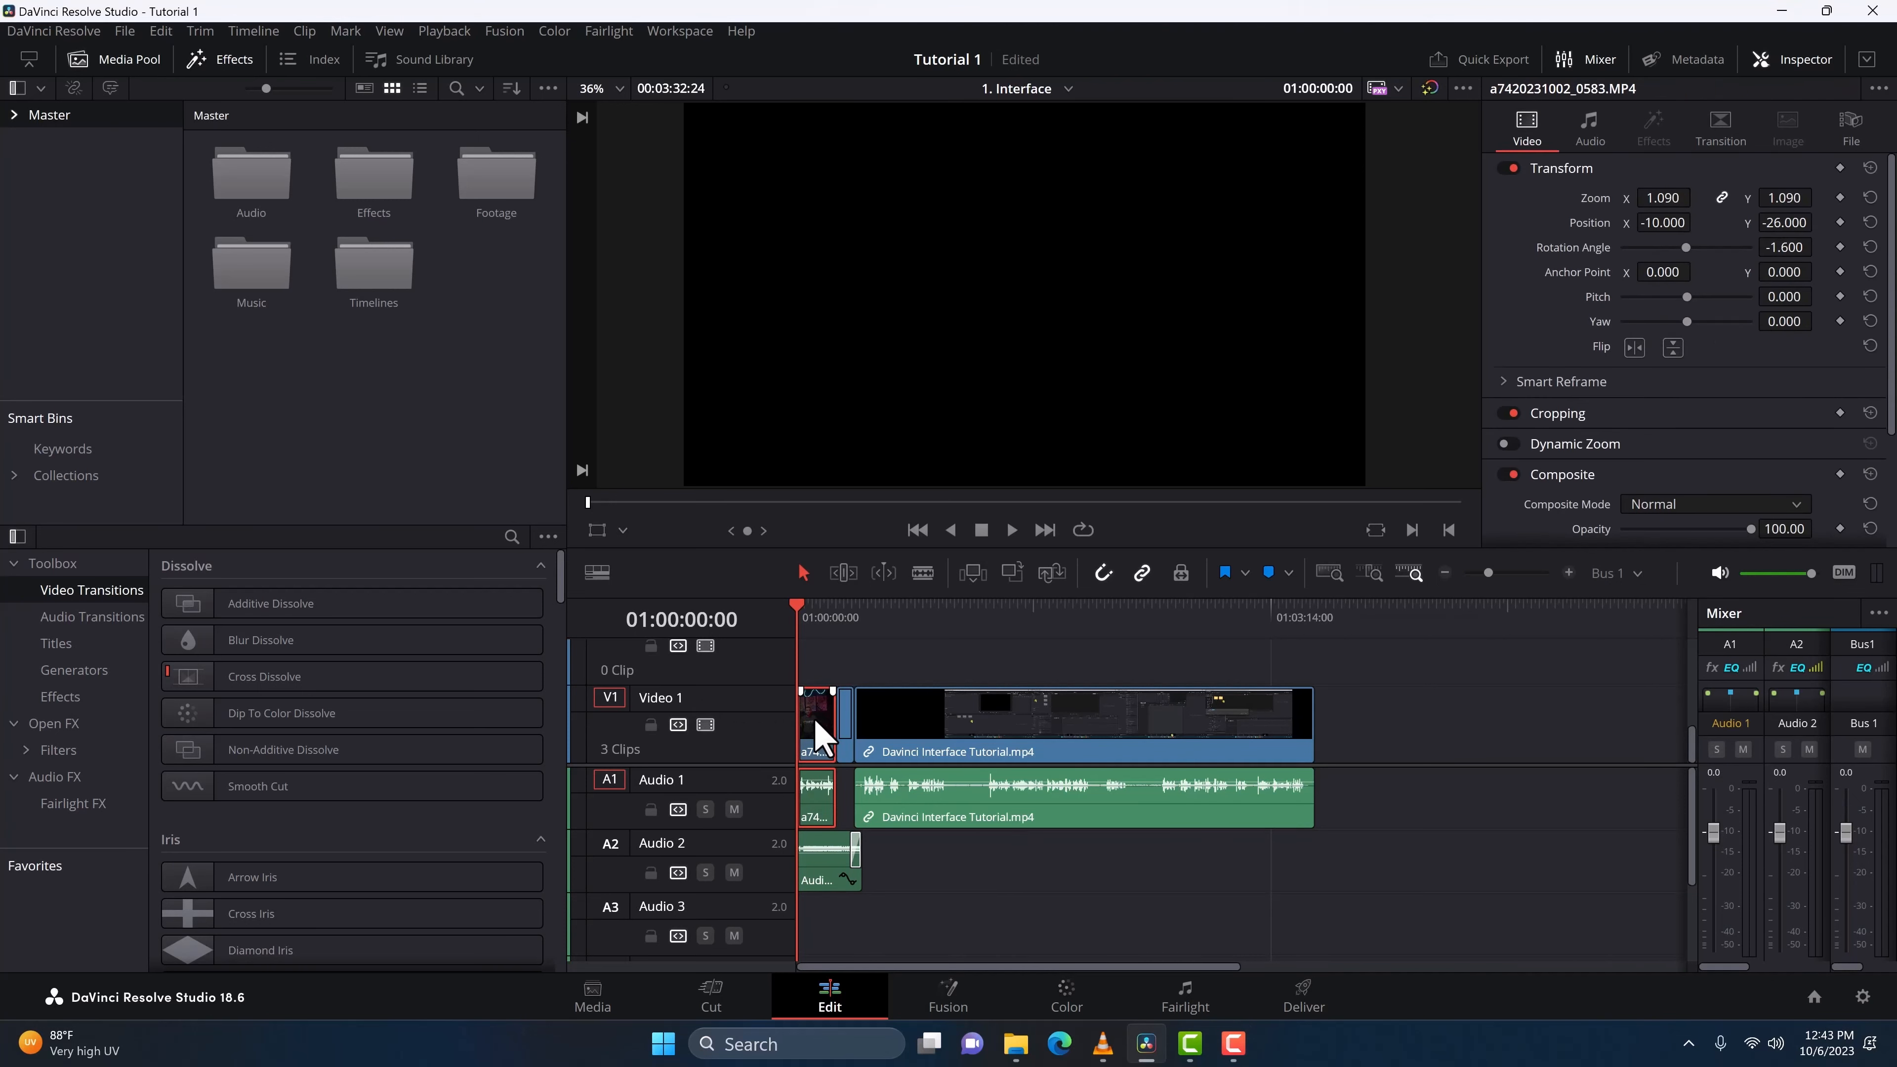
pyautogui.hotkey('ctrl', 'x')
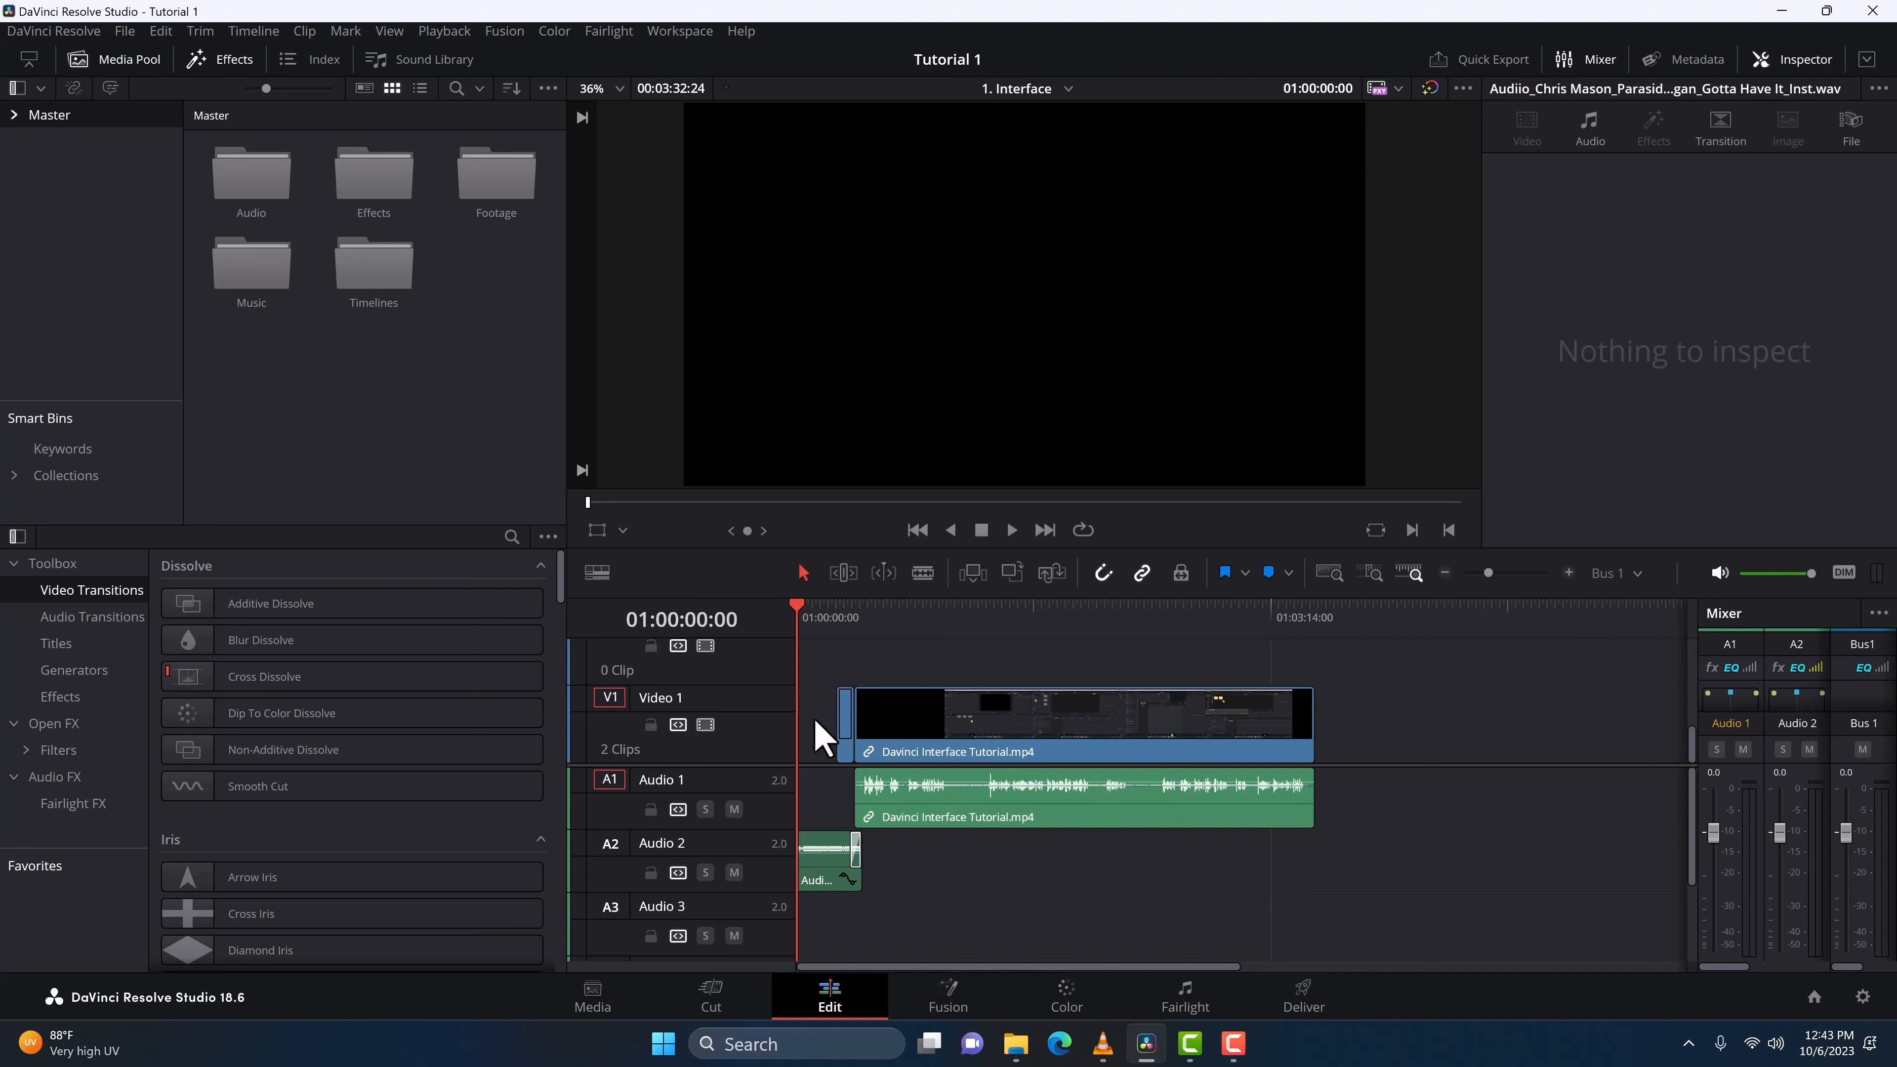
pyautogui.hotkey('ctrl', 'v')
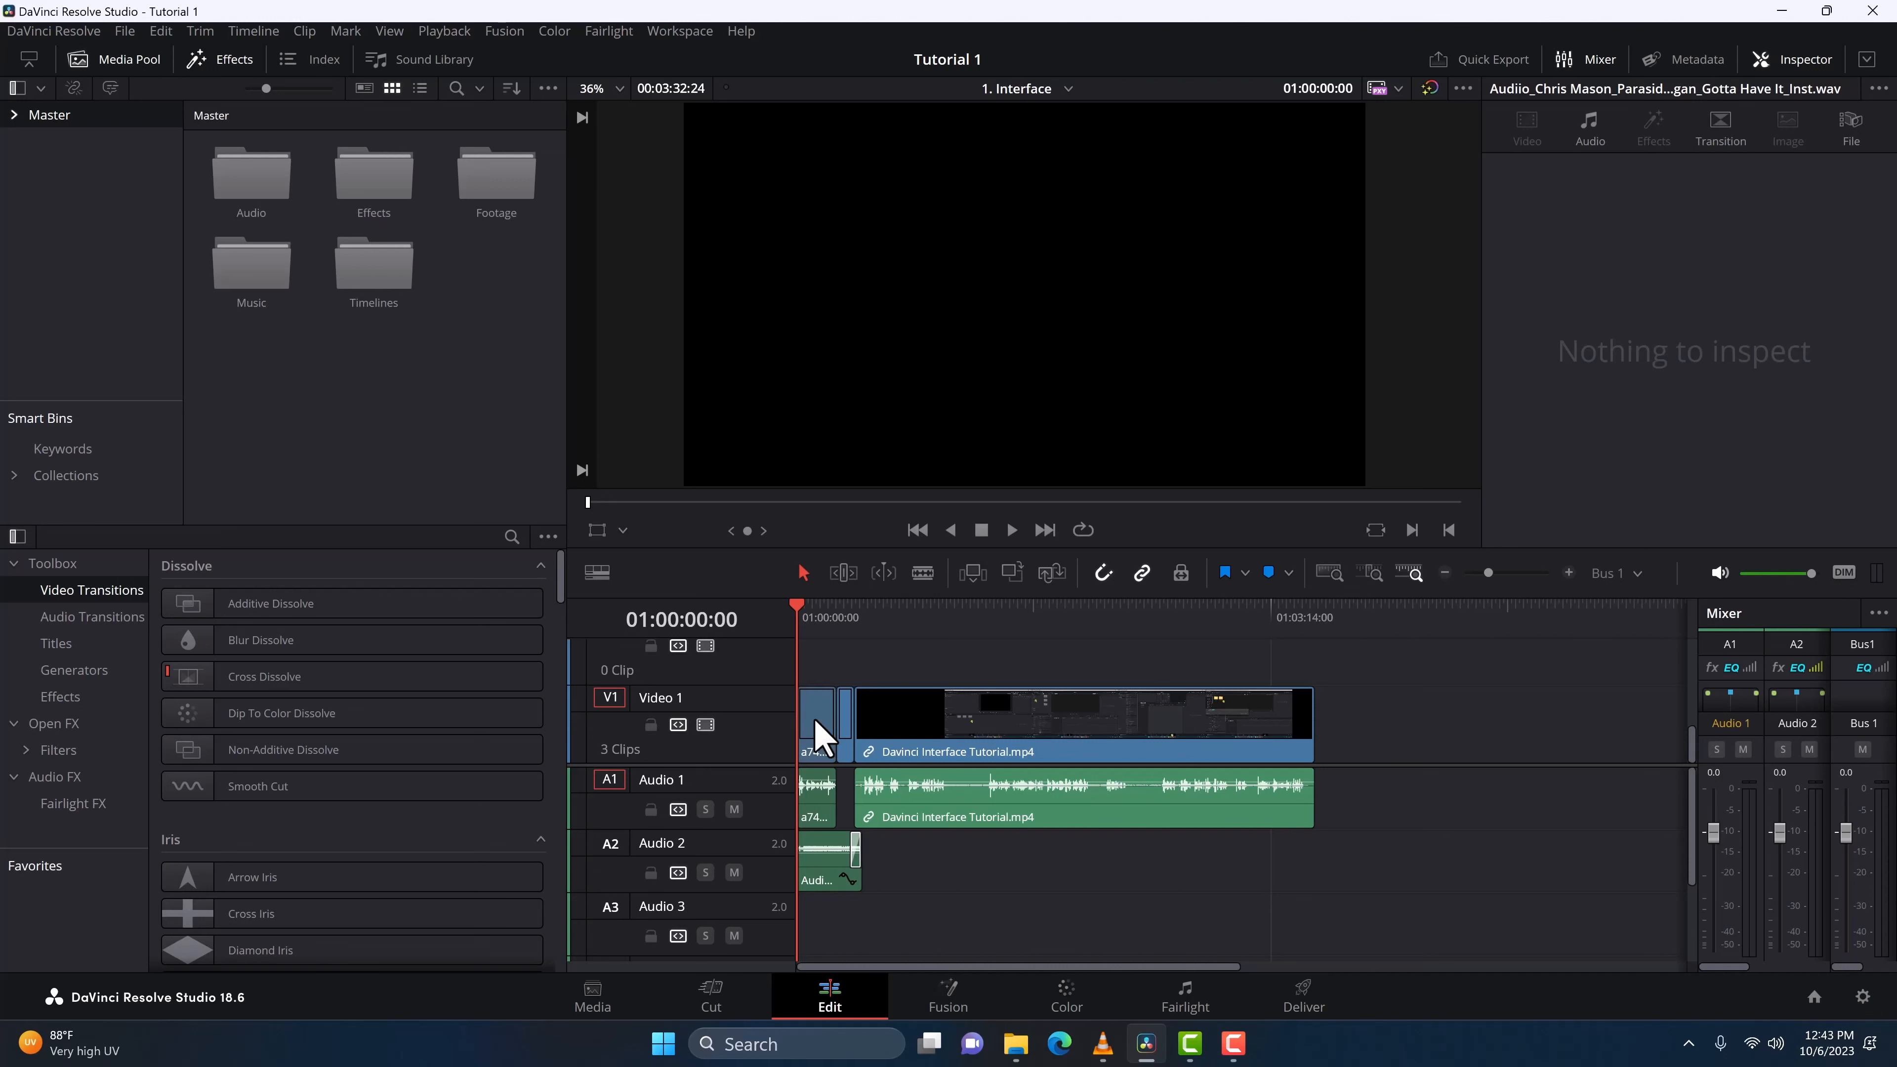
pyautogui.click(816, 723)
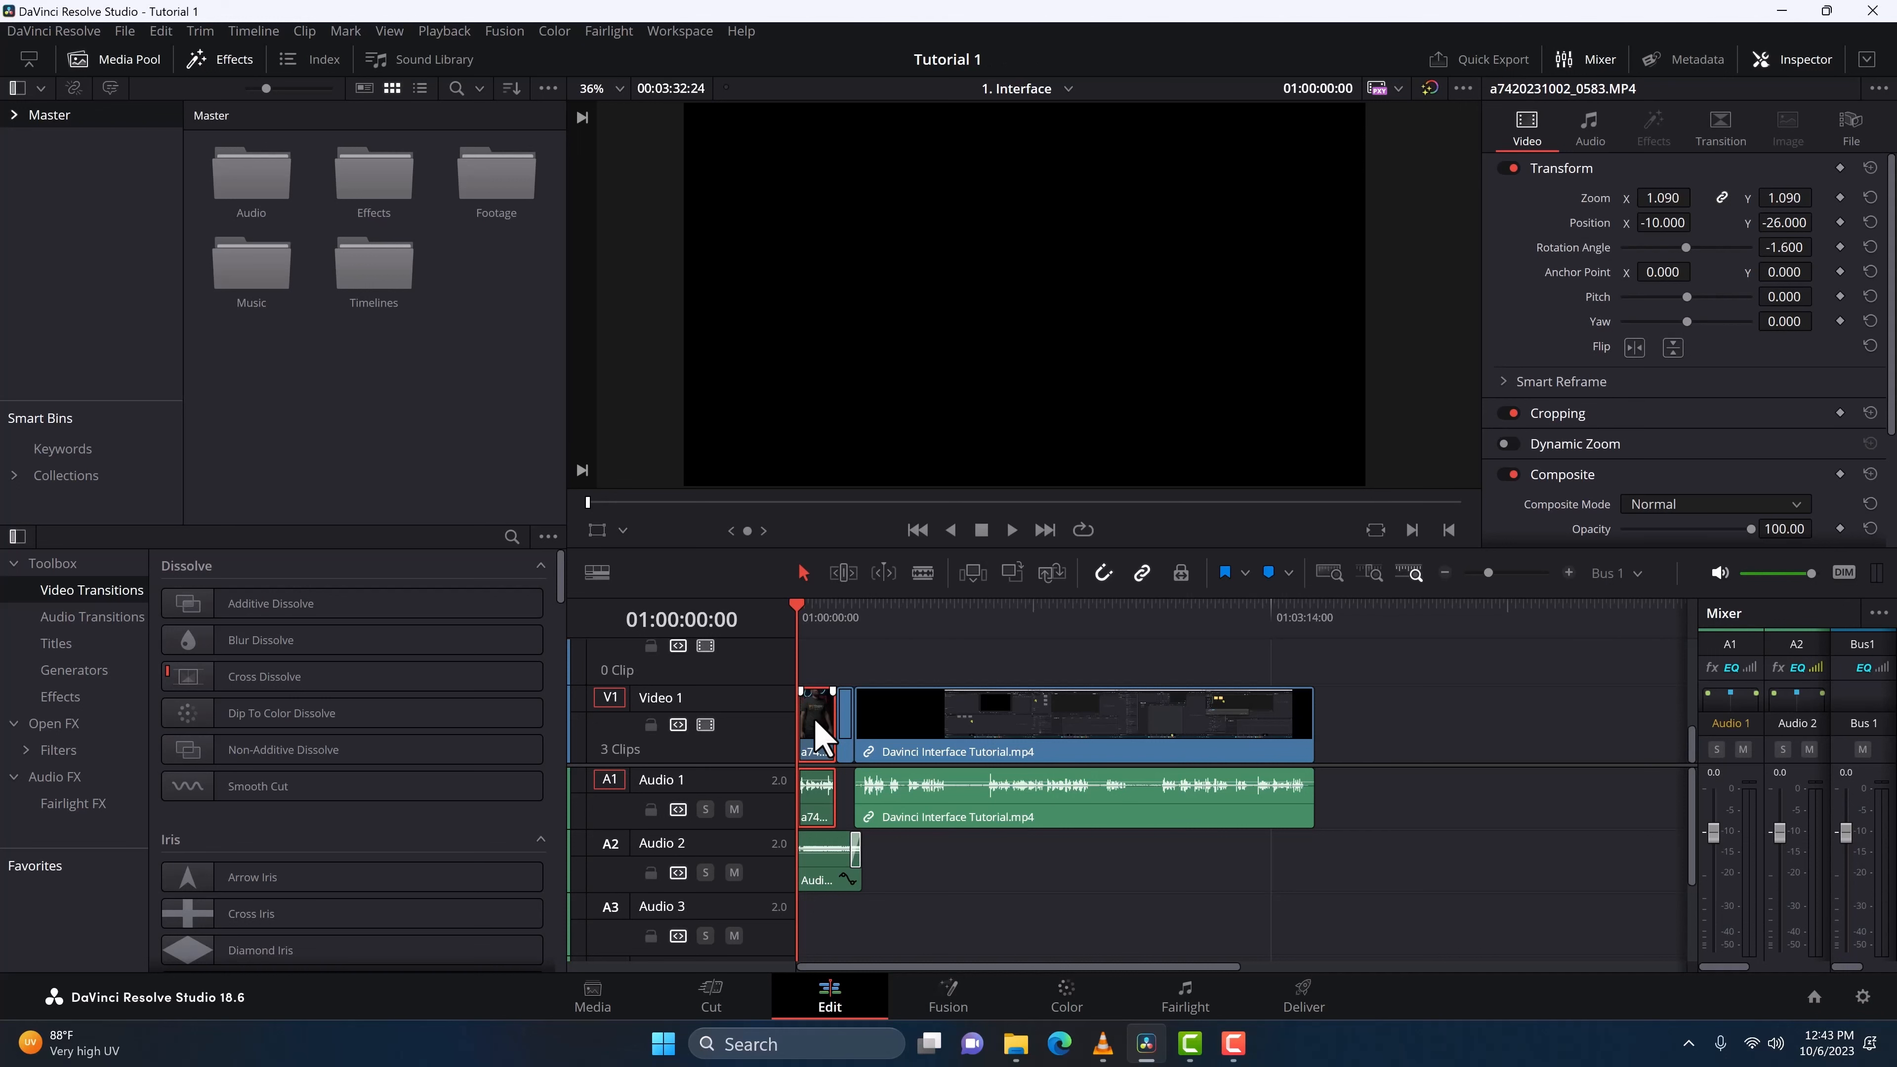
pyautogui.hotkey('ctrl', 'c')
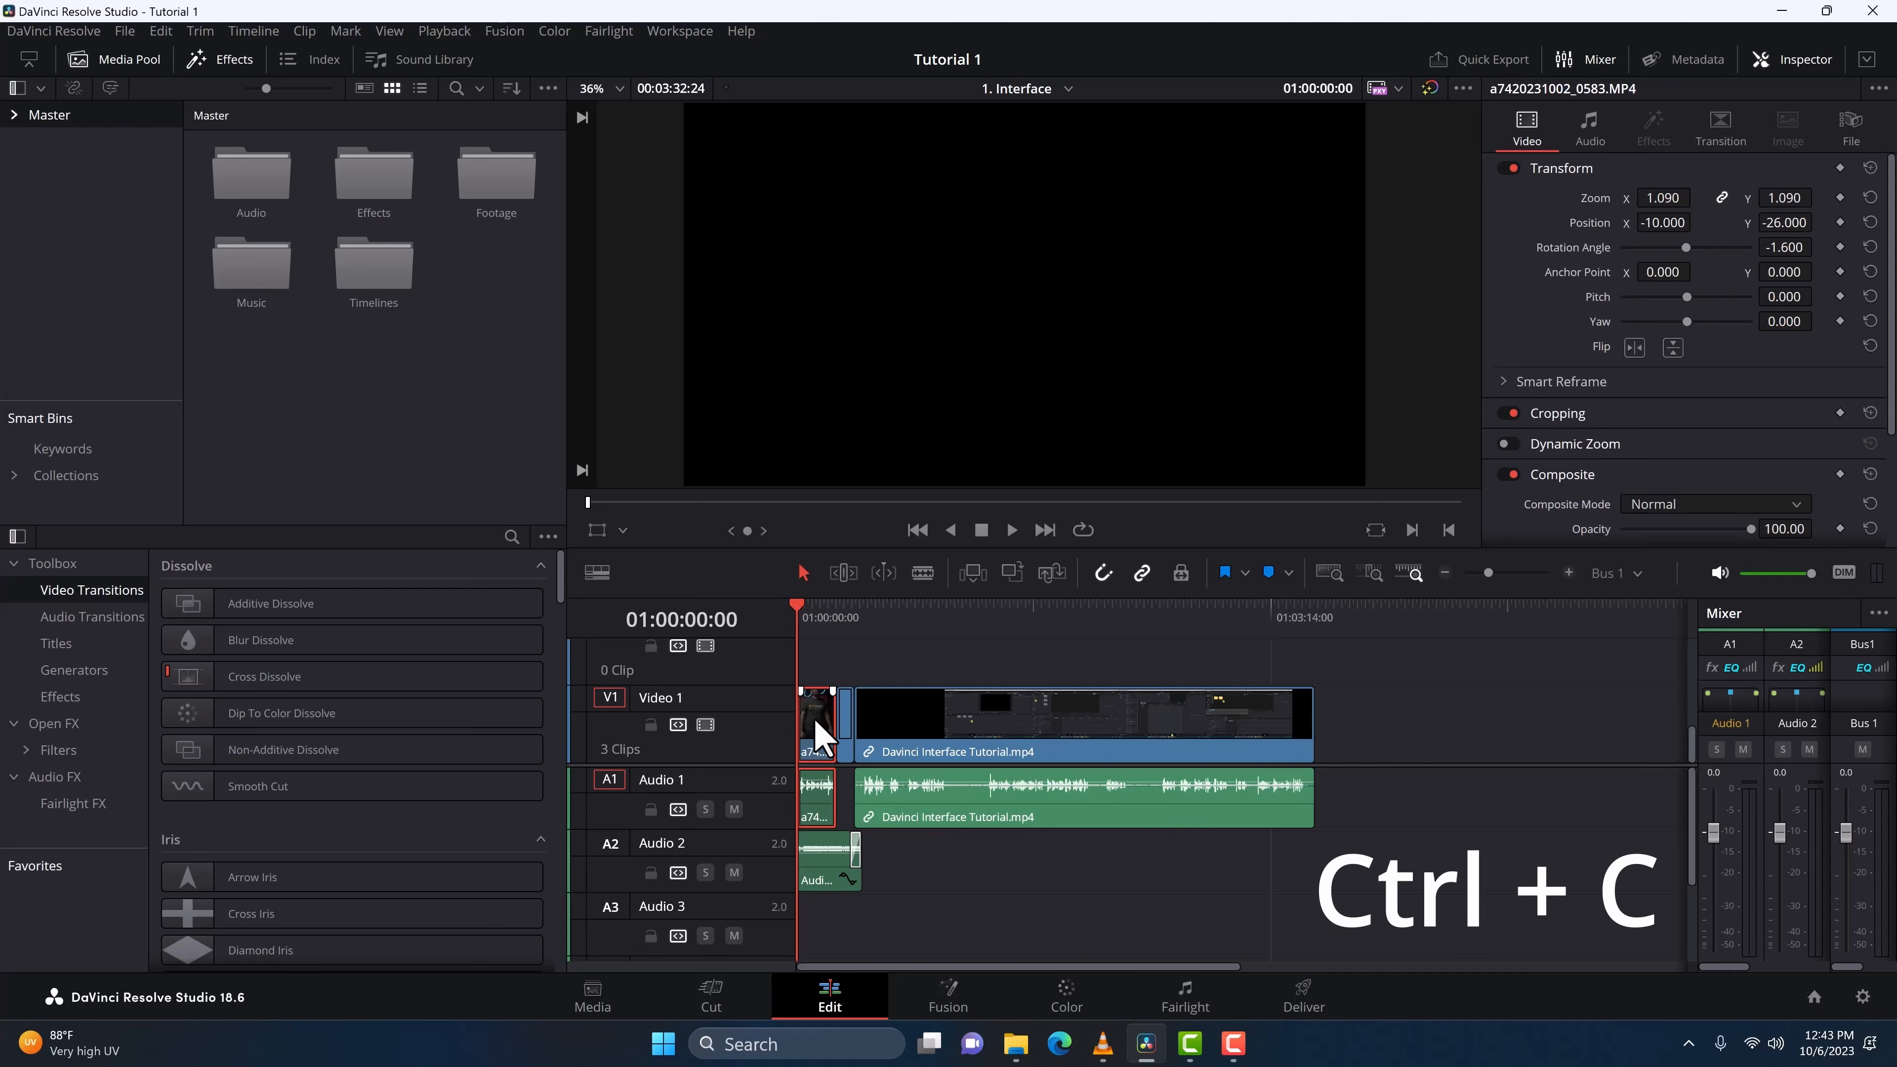
pyautogui.click(1358, 634)
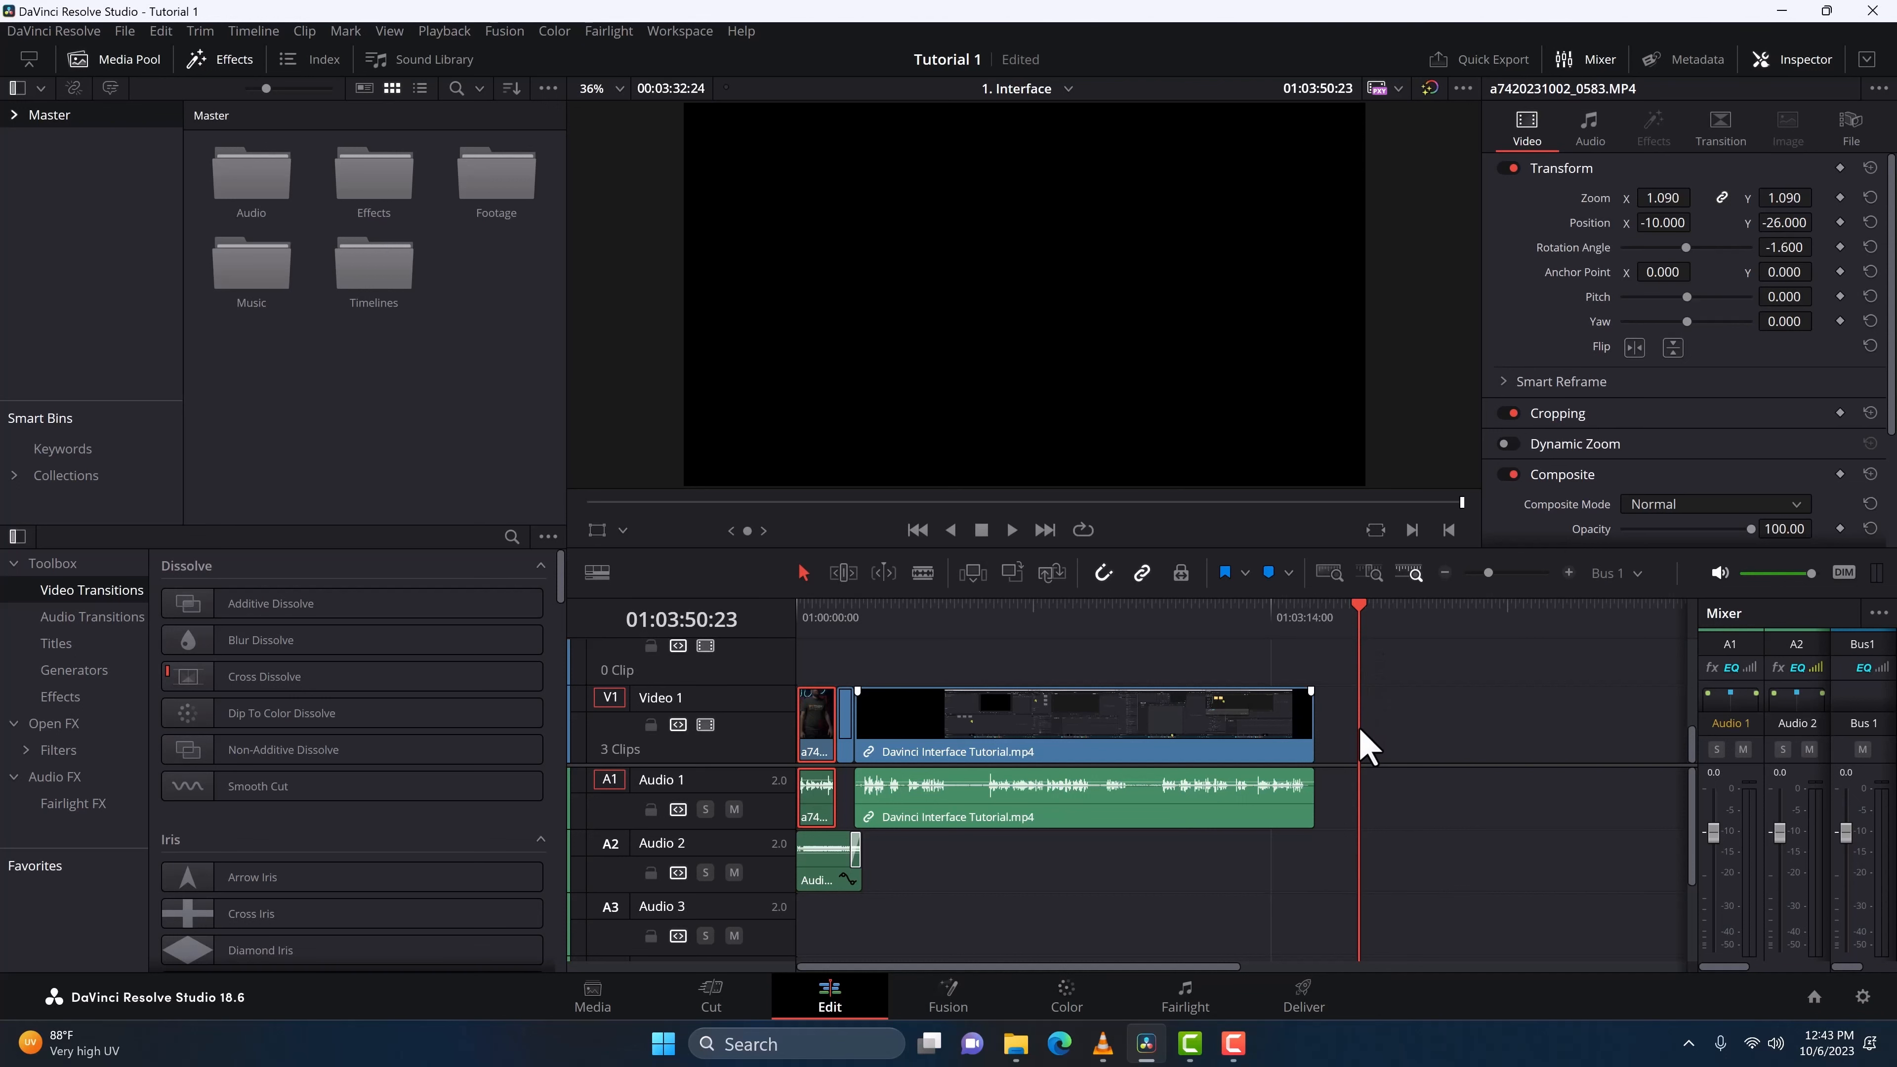
pyautogui.hotkey('ctrl', 'v')
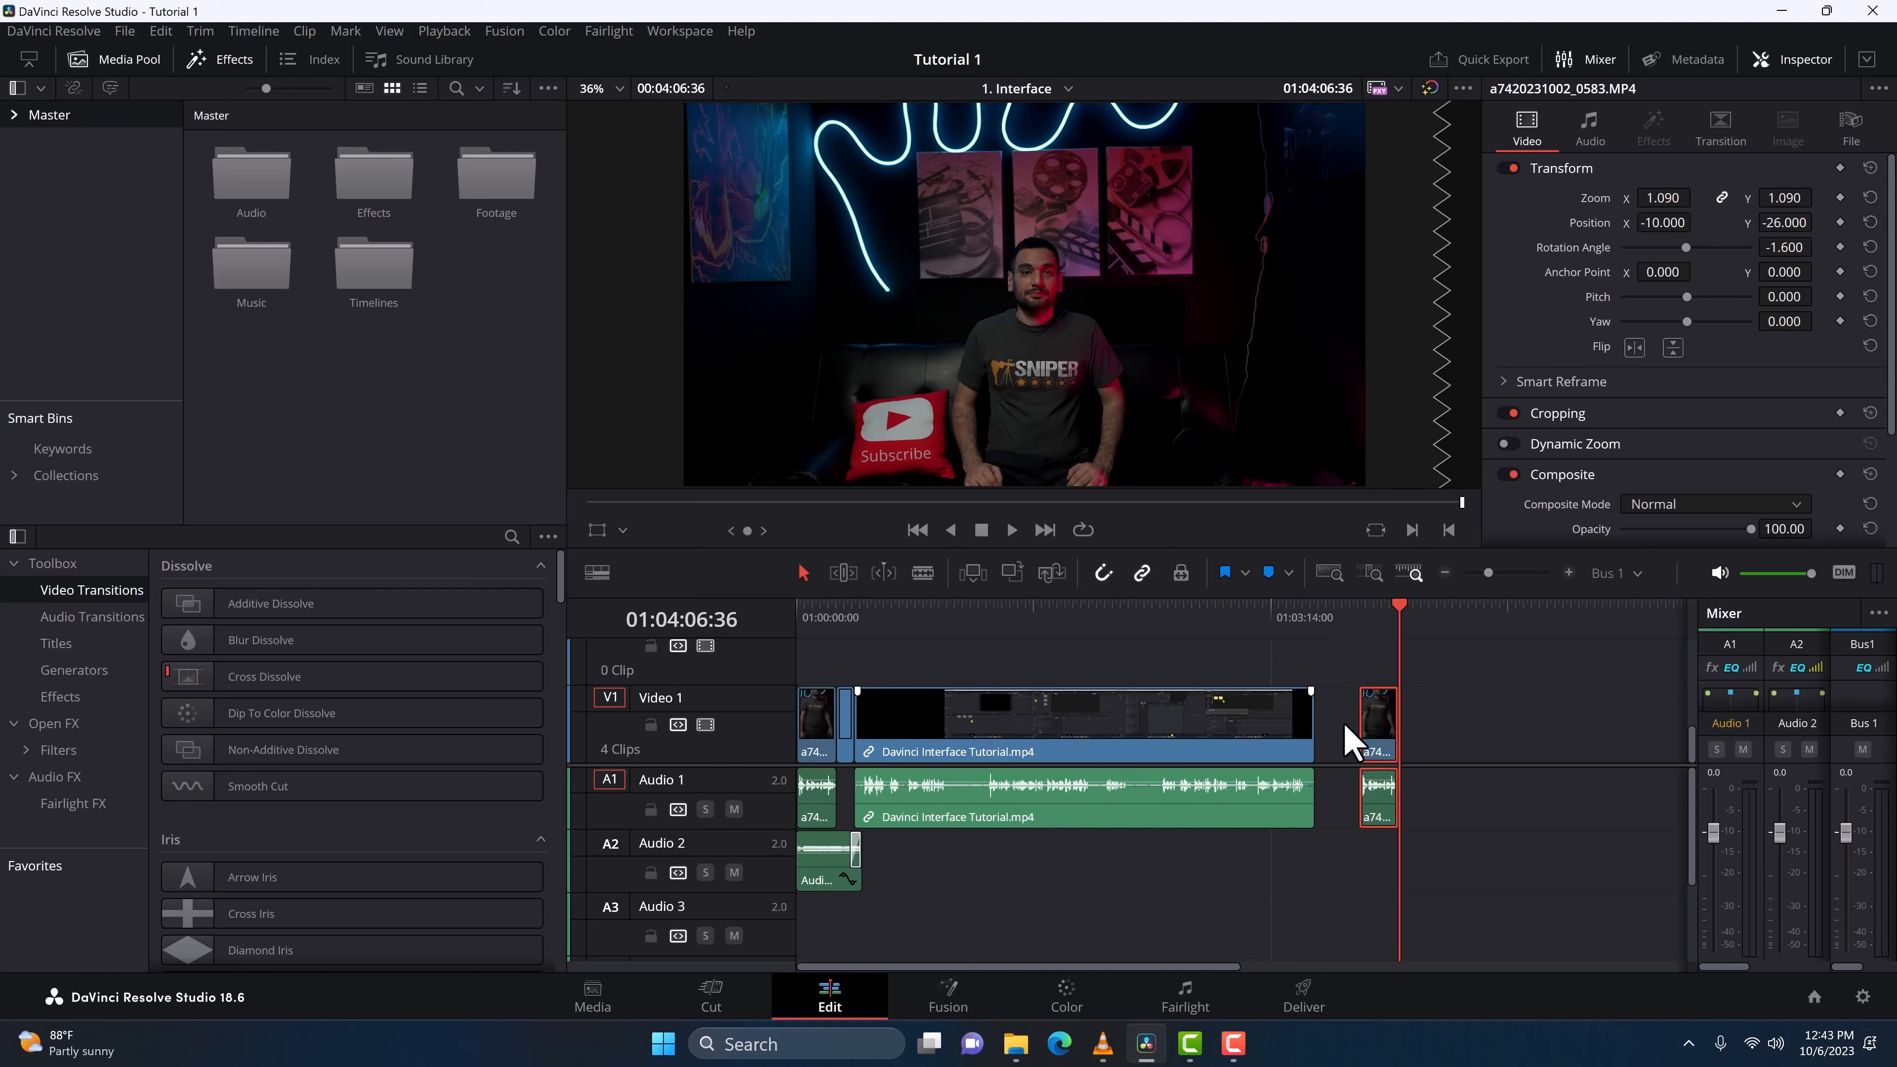
# Step: Undo and redo the clip paste twice, finishing with the paste undone
pyautogui.hotkey('ctrl', 'z')
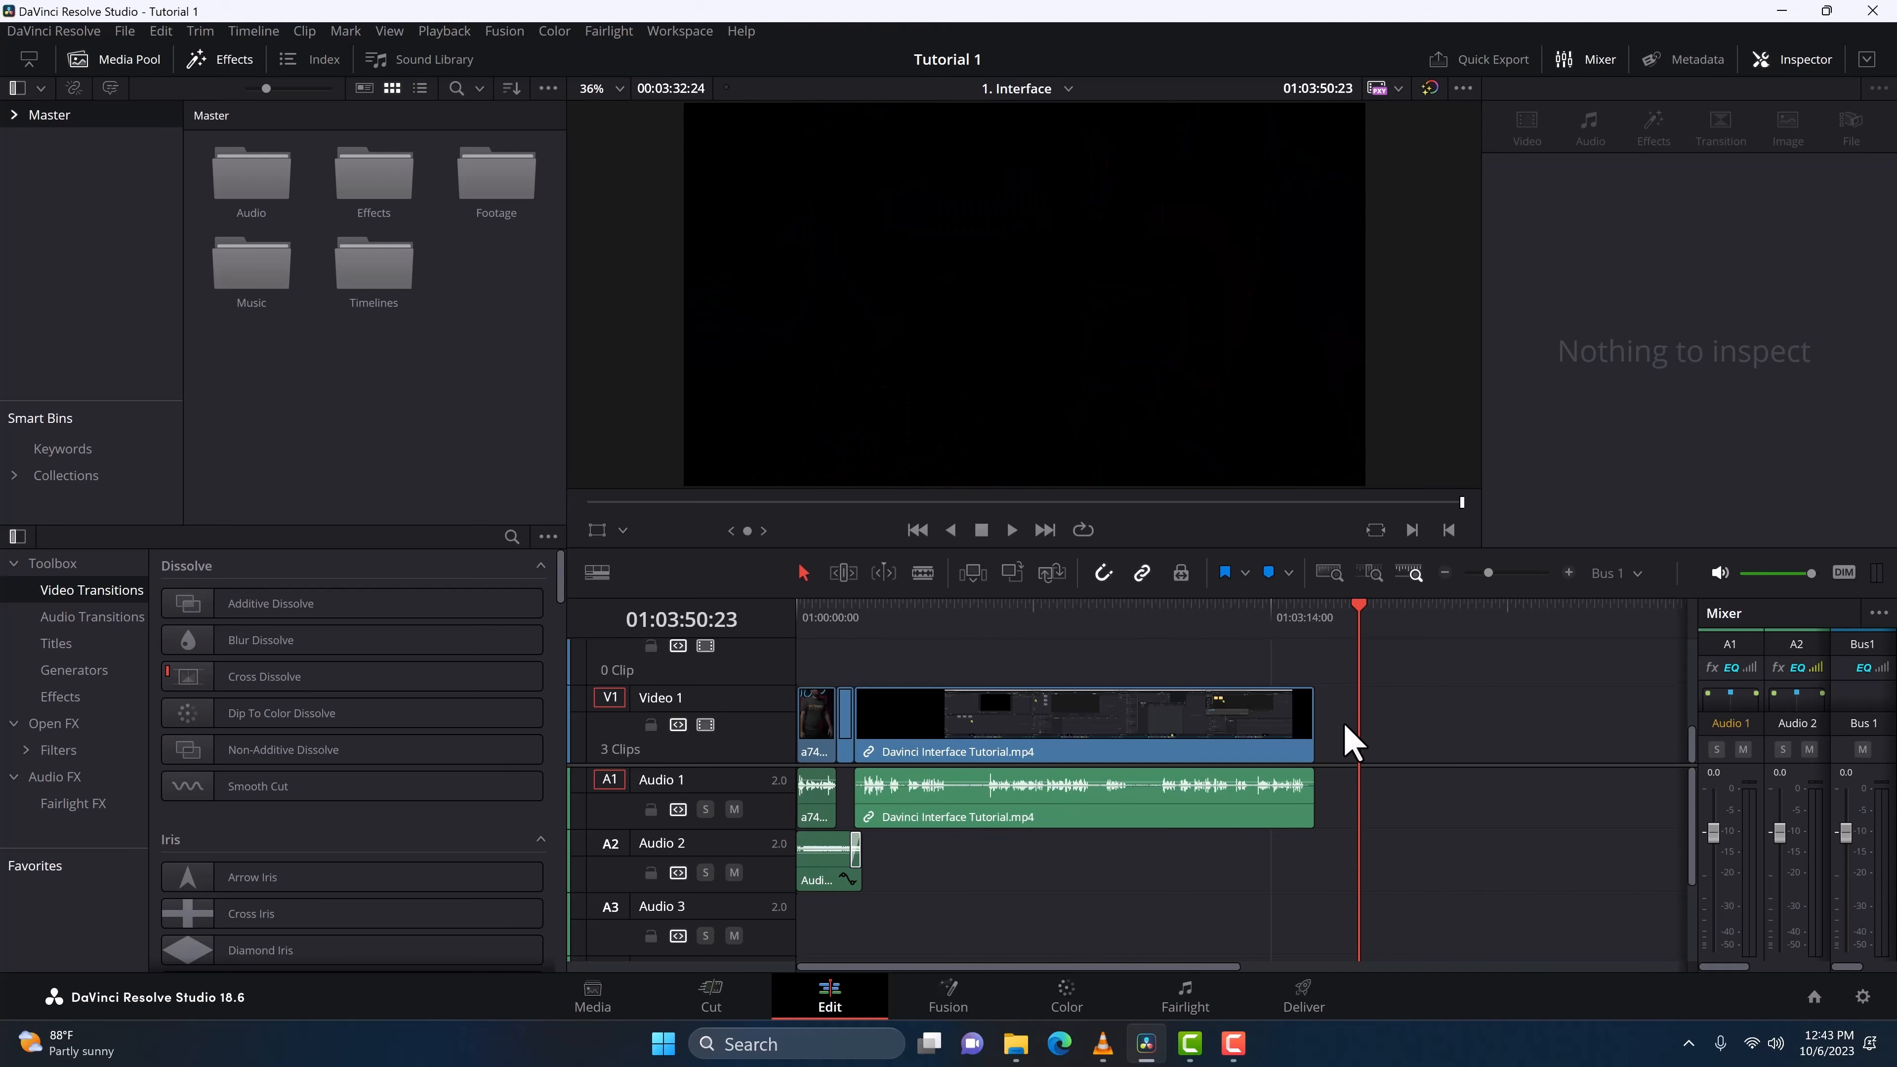
pyautogui.hotkey('ctrl', 'shift', 'z')
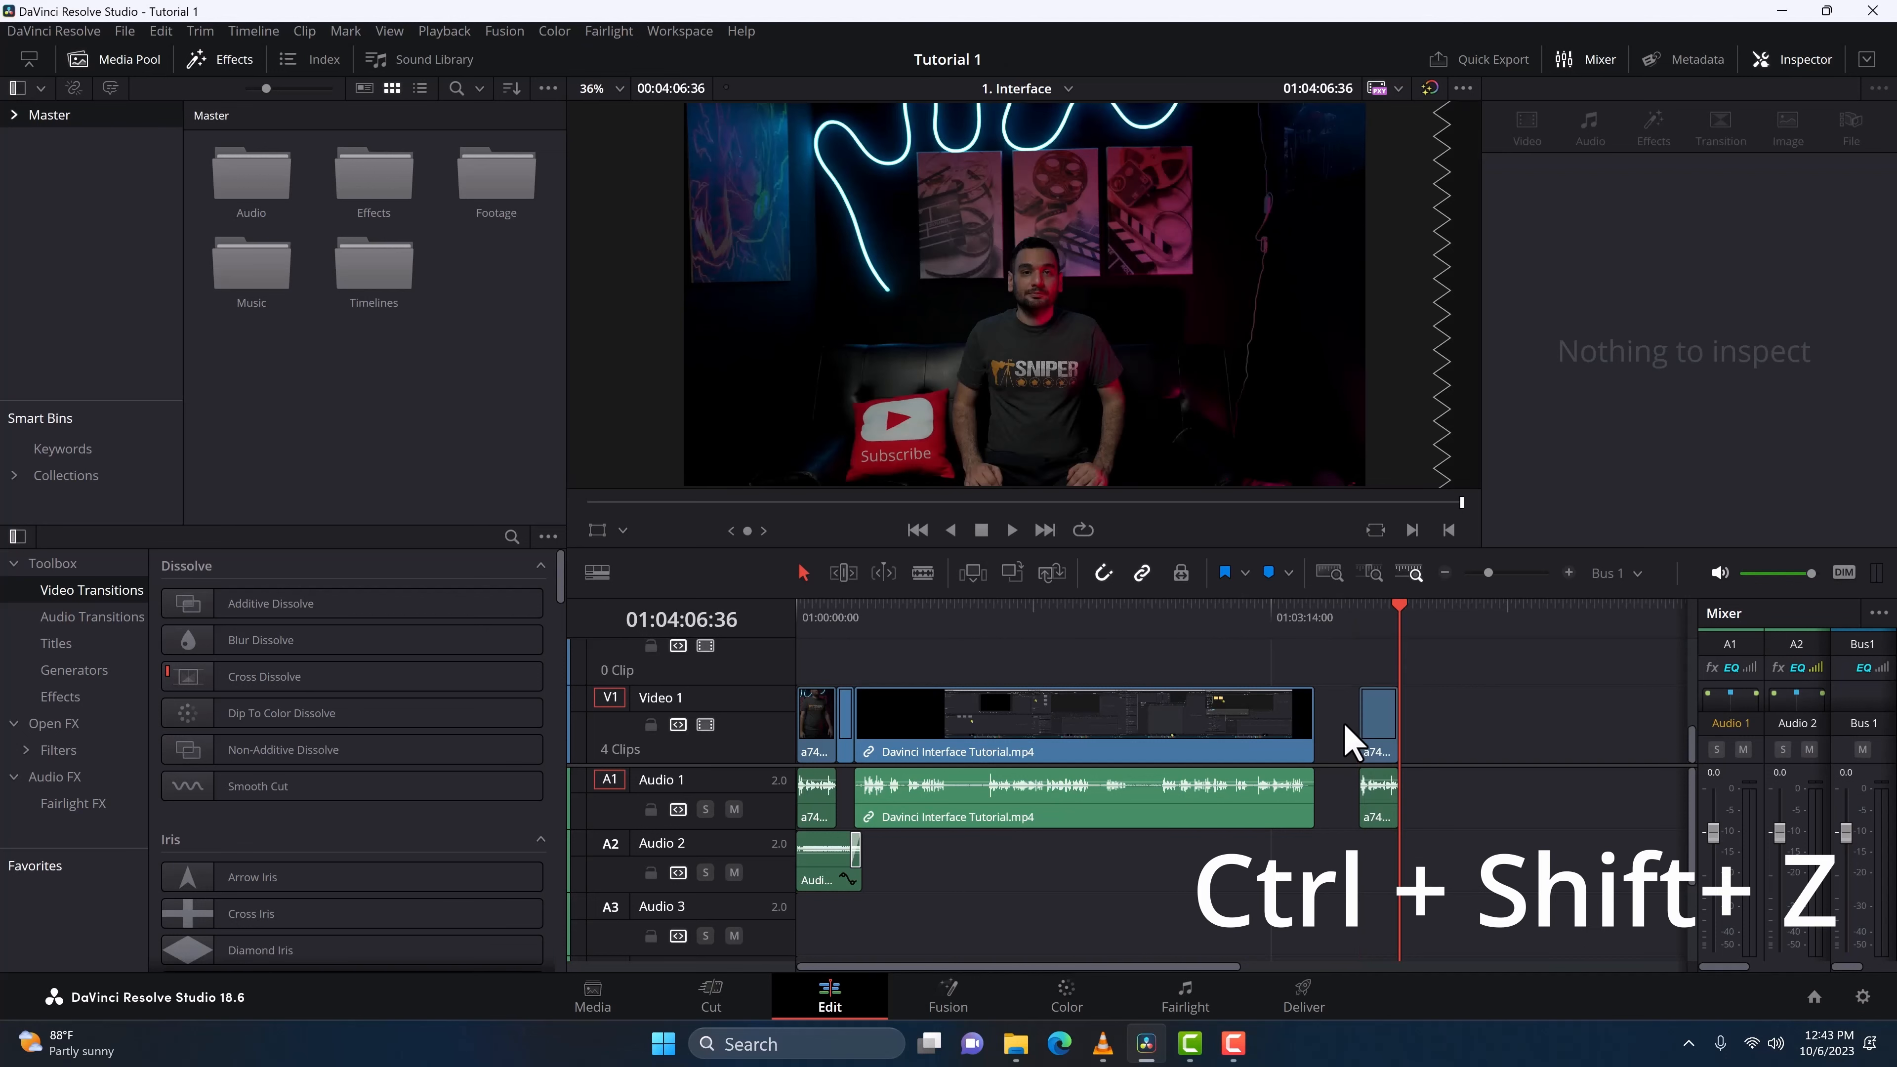
pyautogui.hotkey('ctrl', 'z')
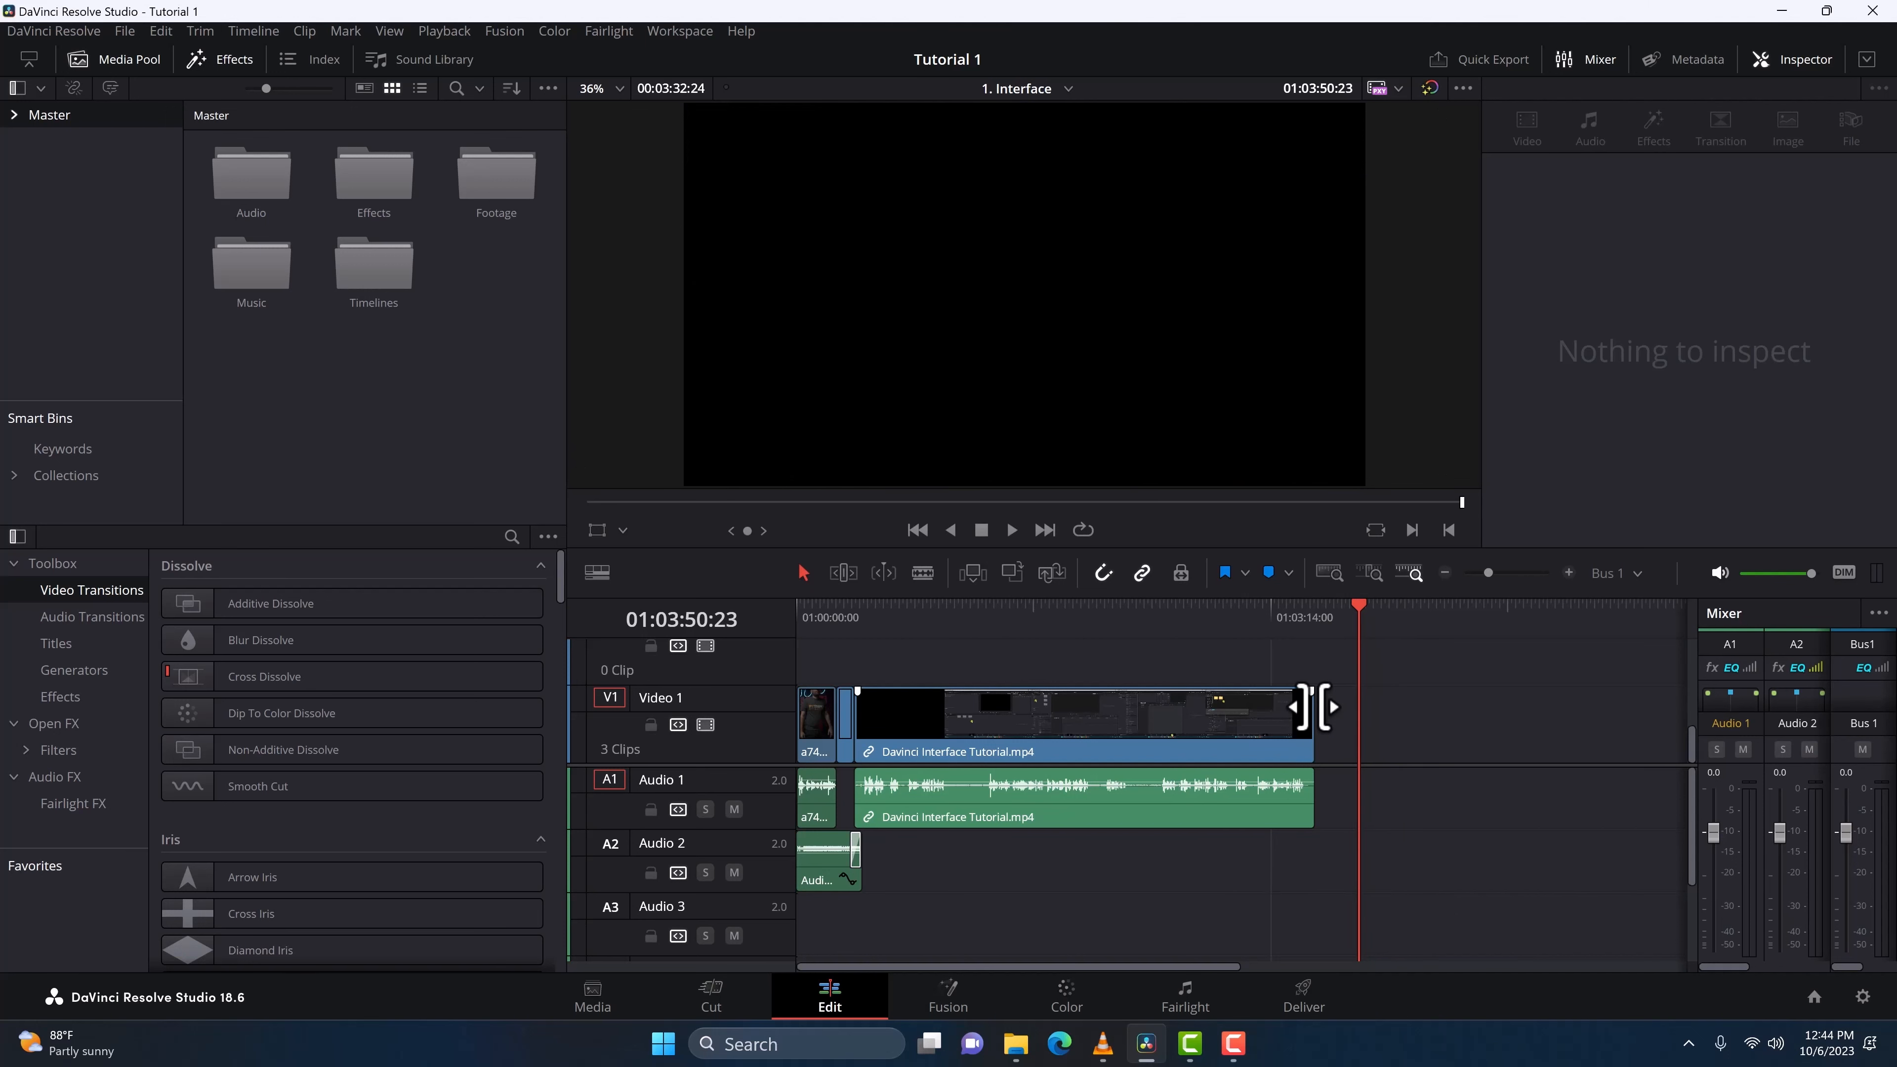
pyautogui.hotkey('ctrl', 'shift', 'z')
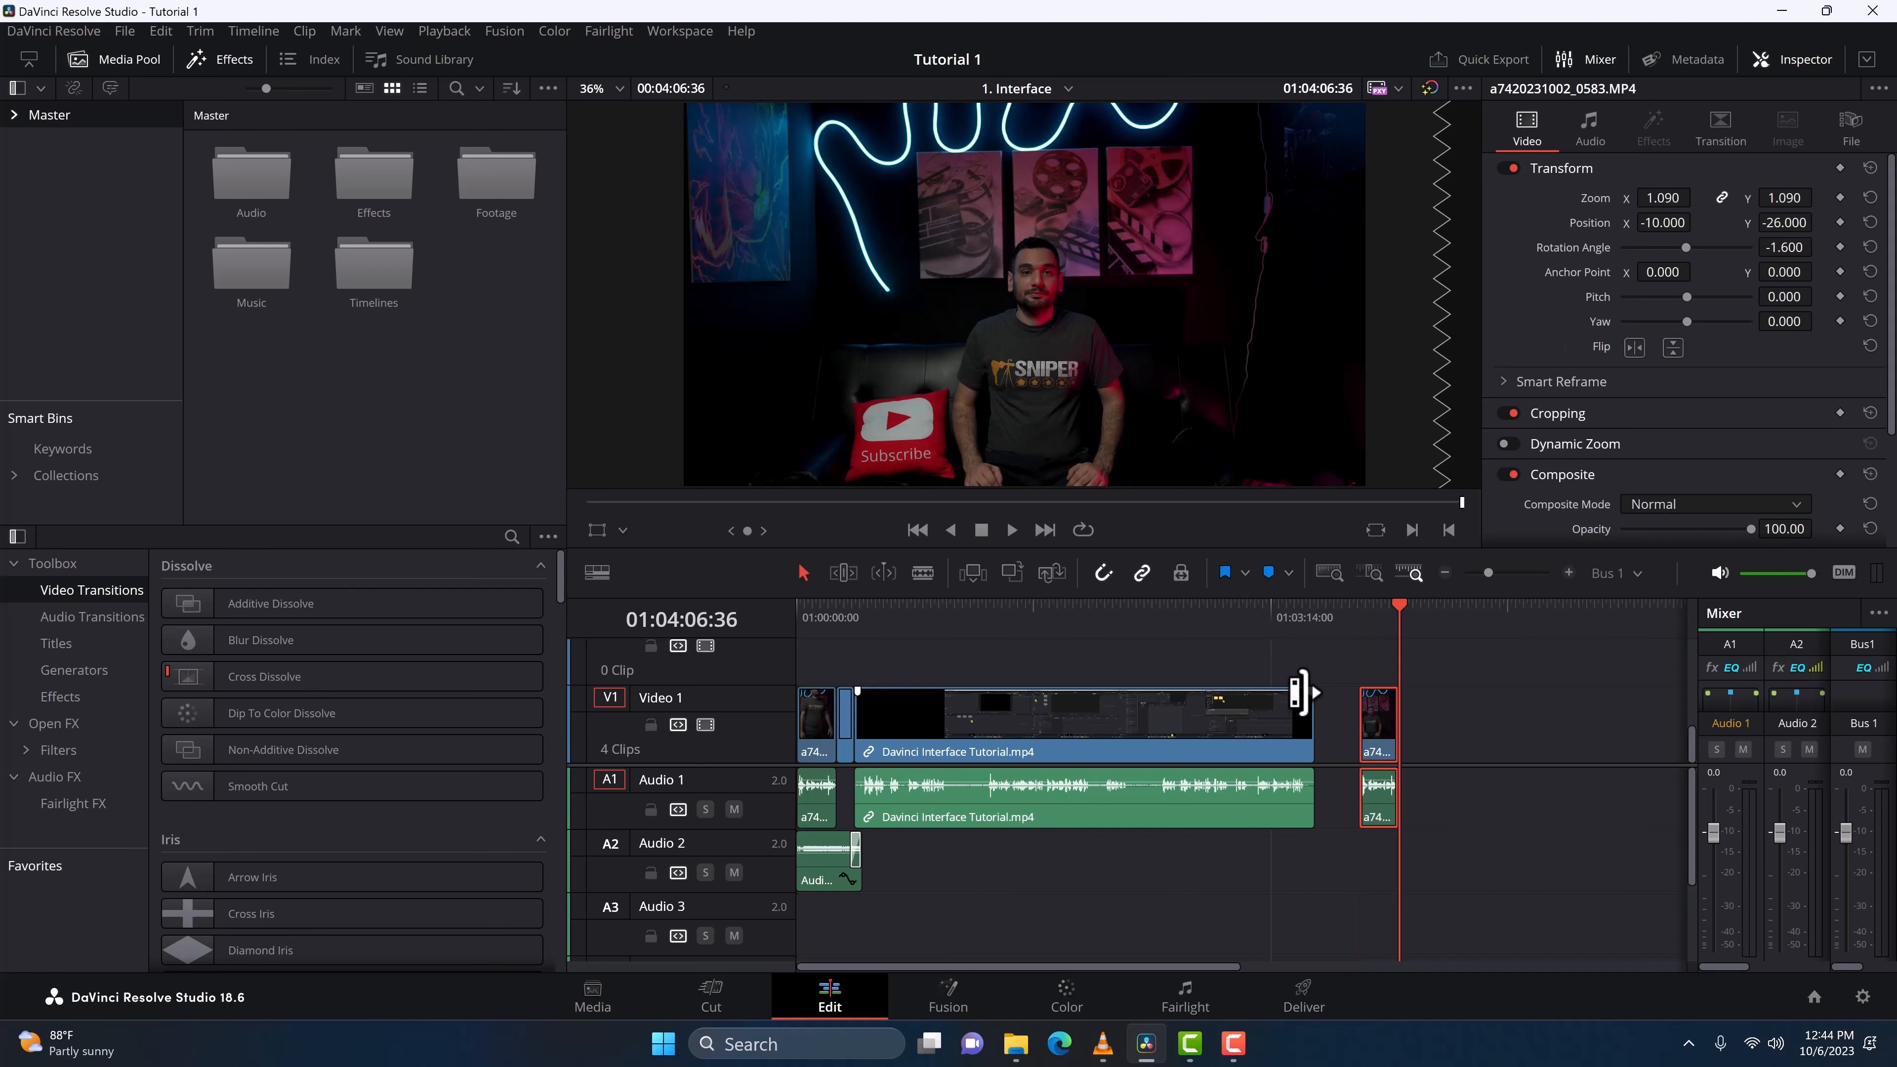
pyautogui.hotkey('ctrl', 'z')
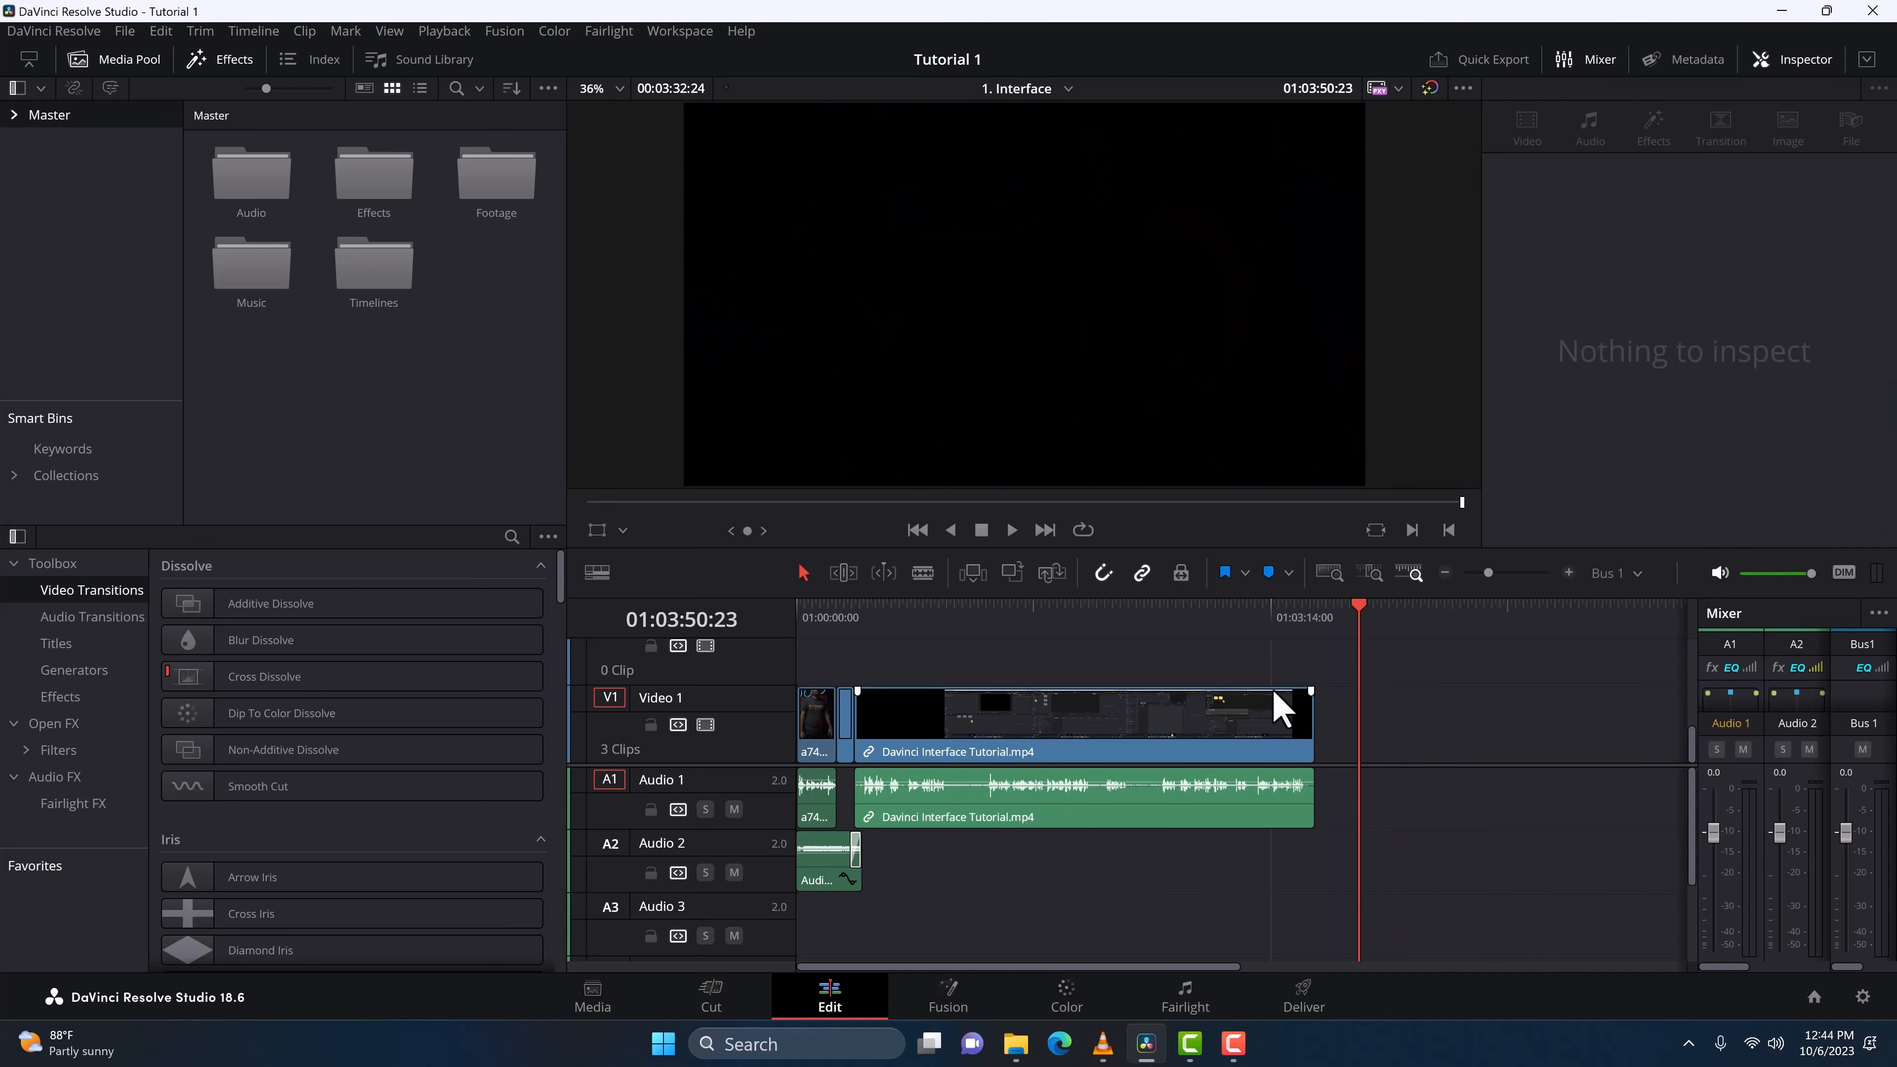
pyautogui.click(835, 622)
pyautogui.click(807, 617)
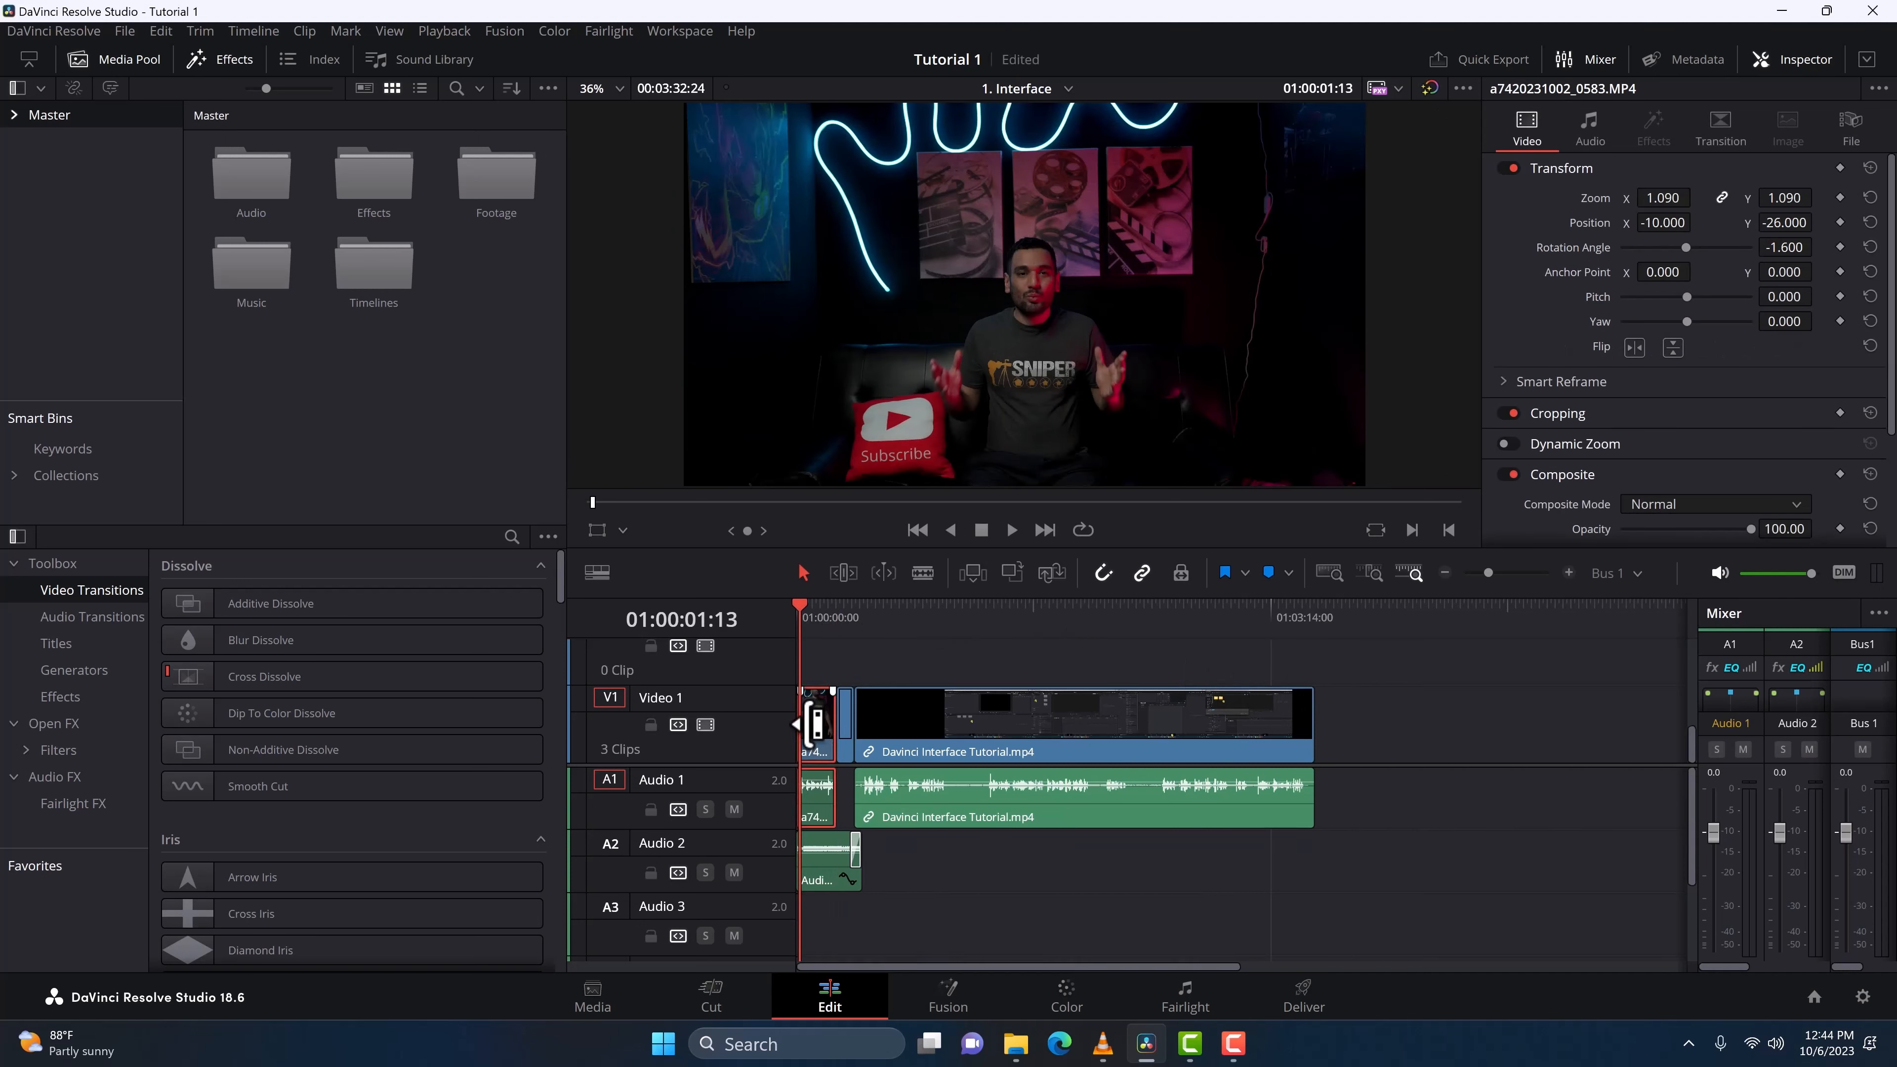
pyautogui.click(924, 729)
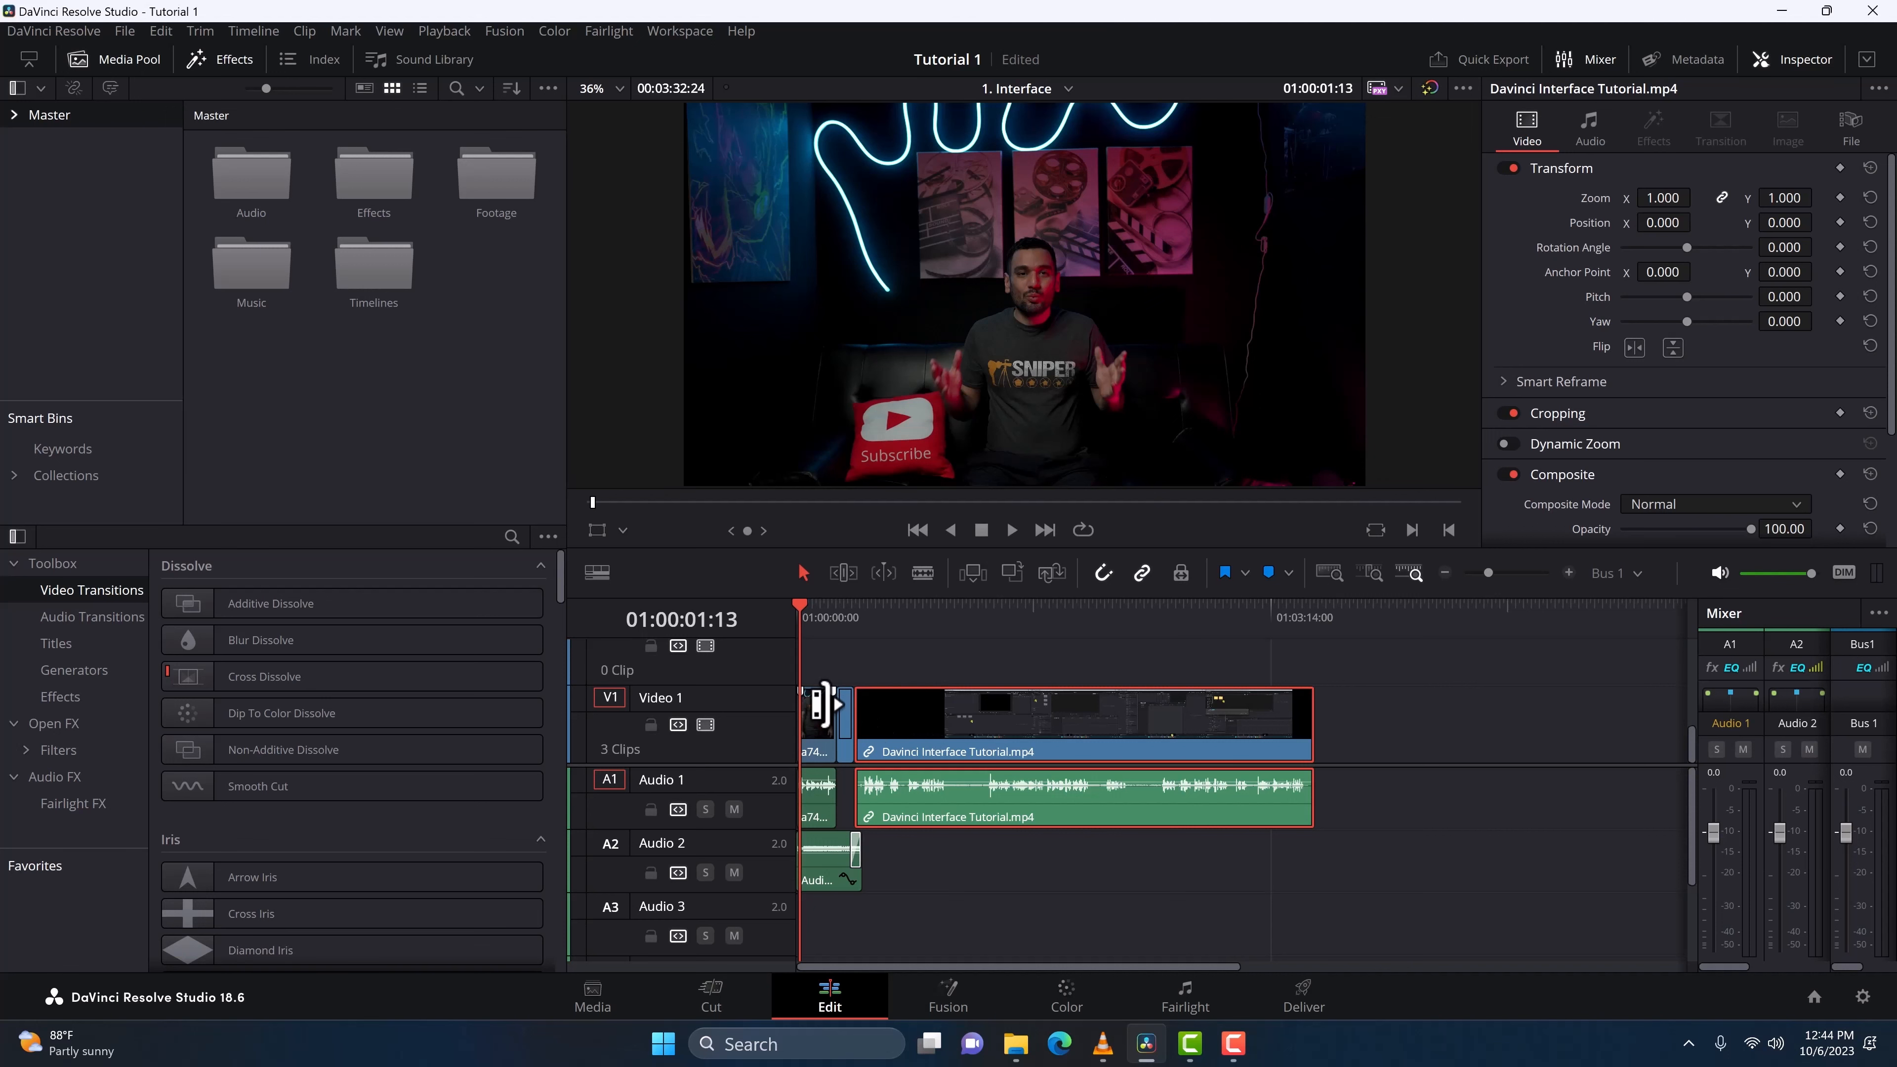
pyautogui.click(815, 726)
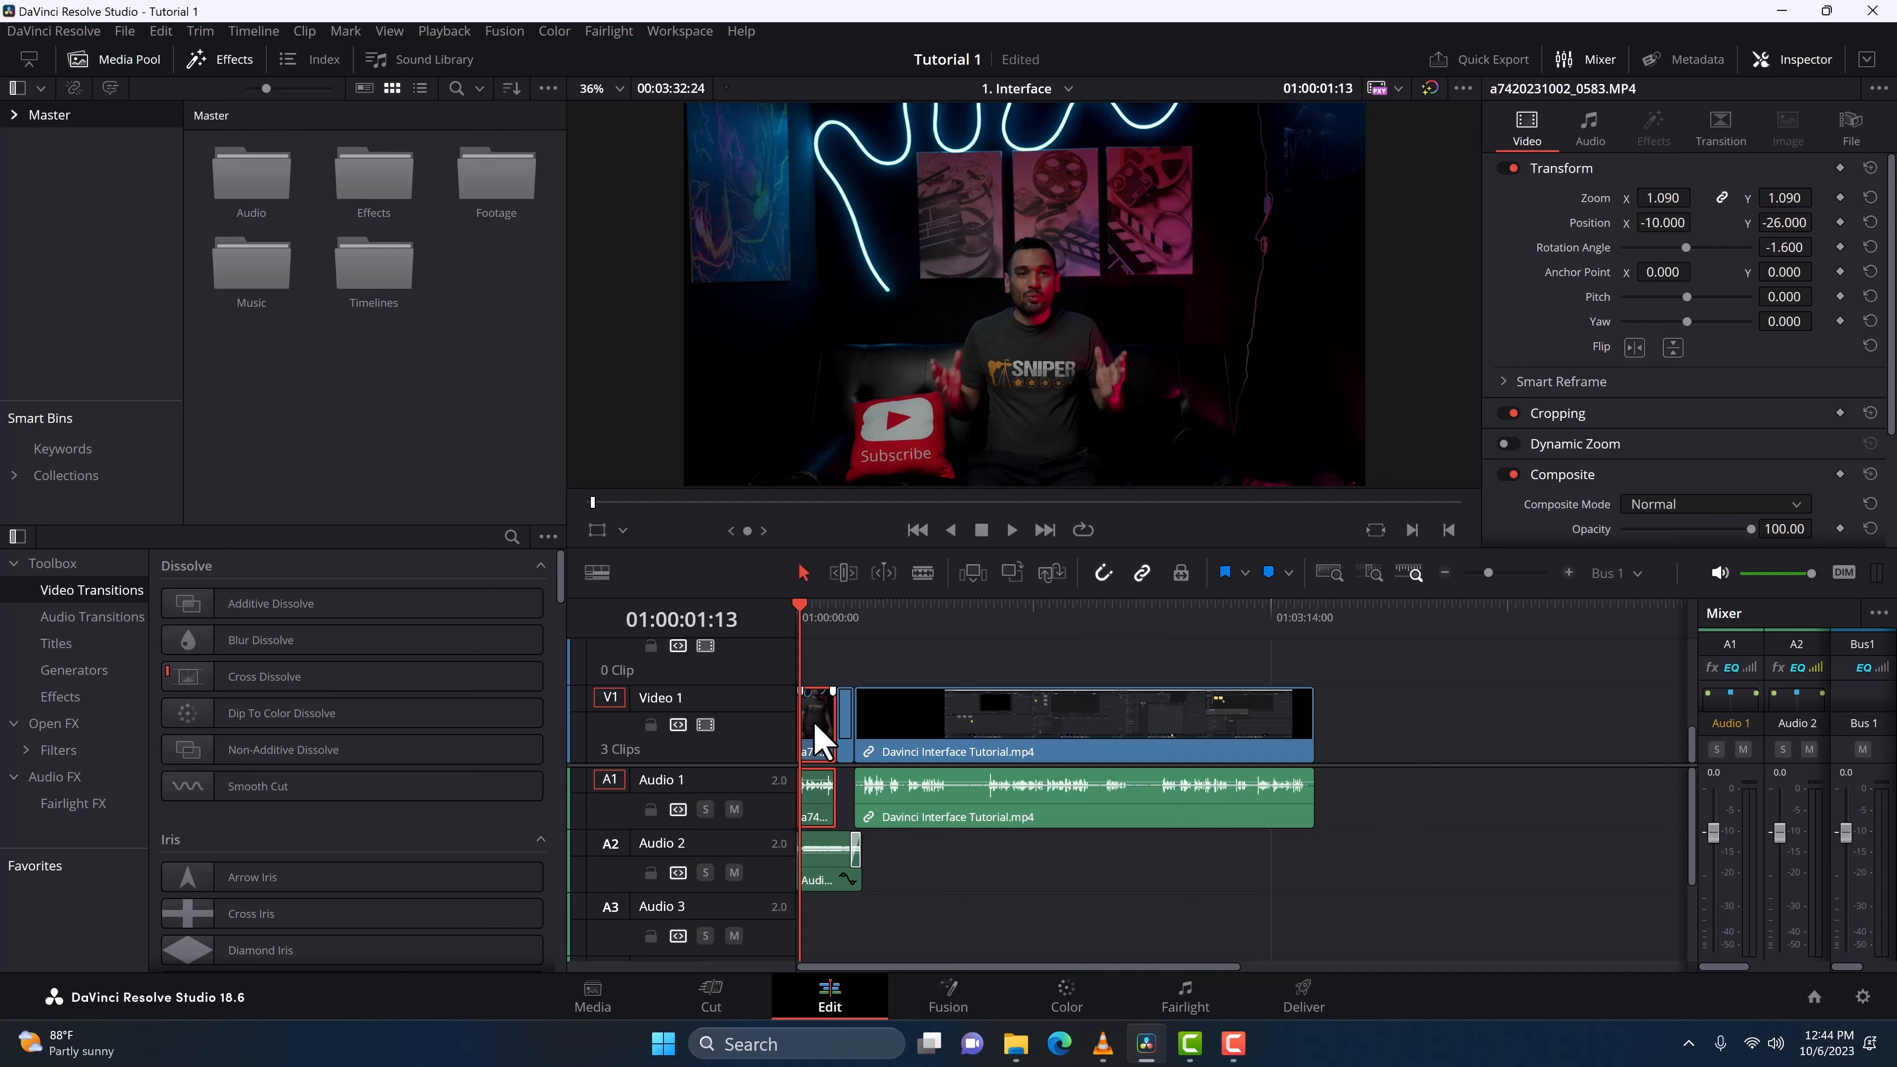
pyautogui.hotkey('alt', 'v')
# Step: Select all clips on the timeline, and clear the whole selection
pyautogui.click(1015, 844)
pyautogui.hotkey('ctrl', 'a')
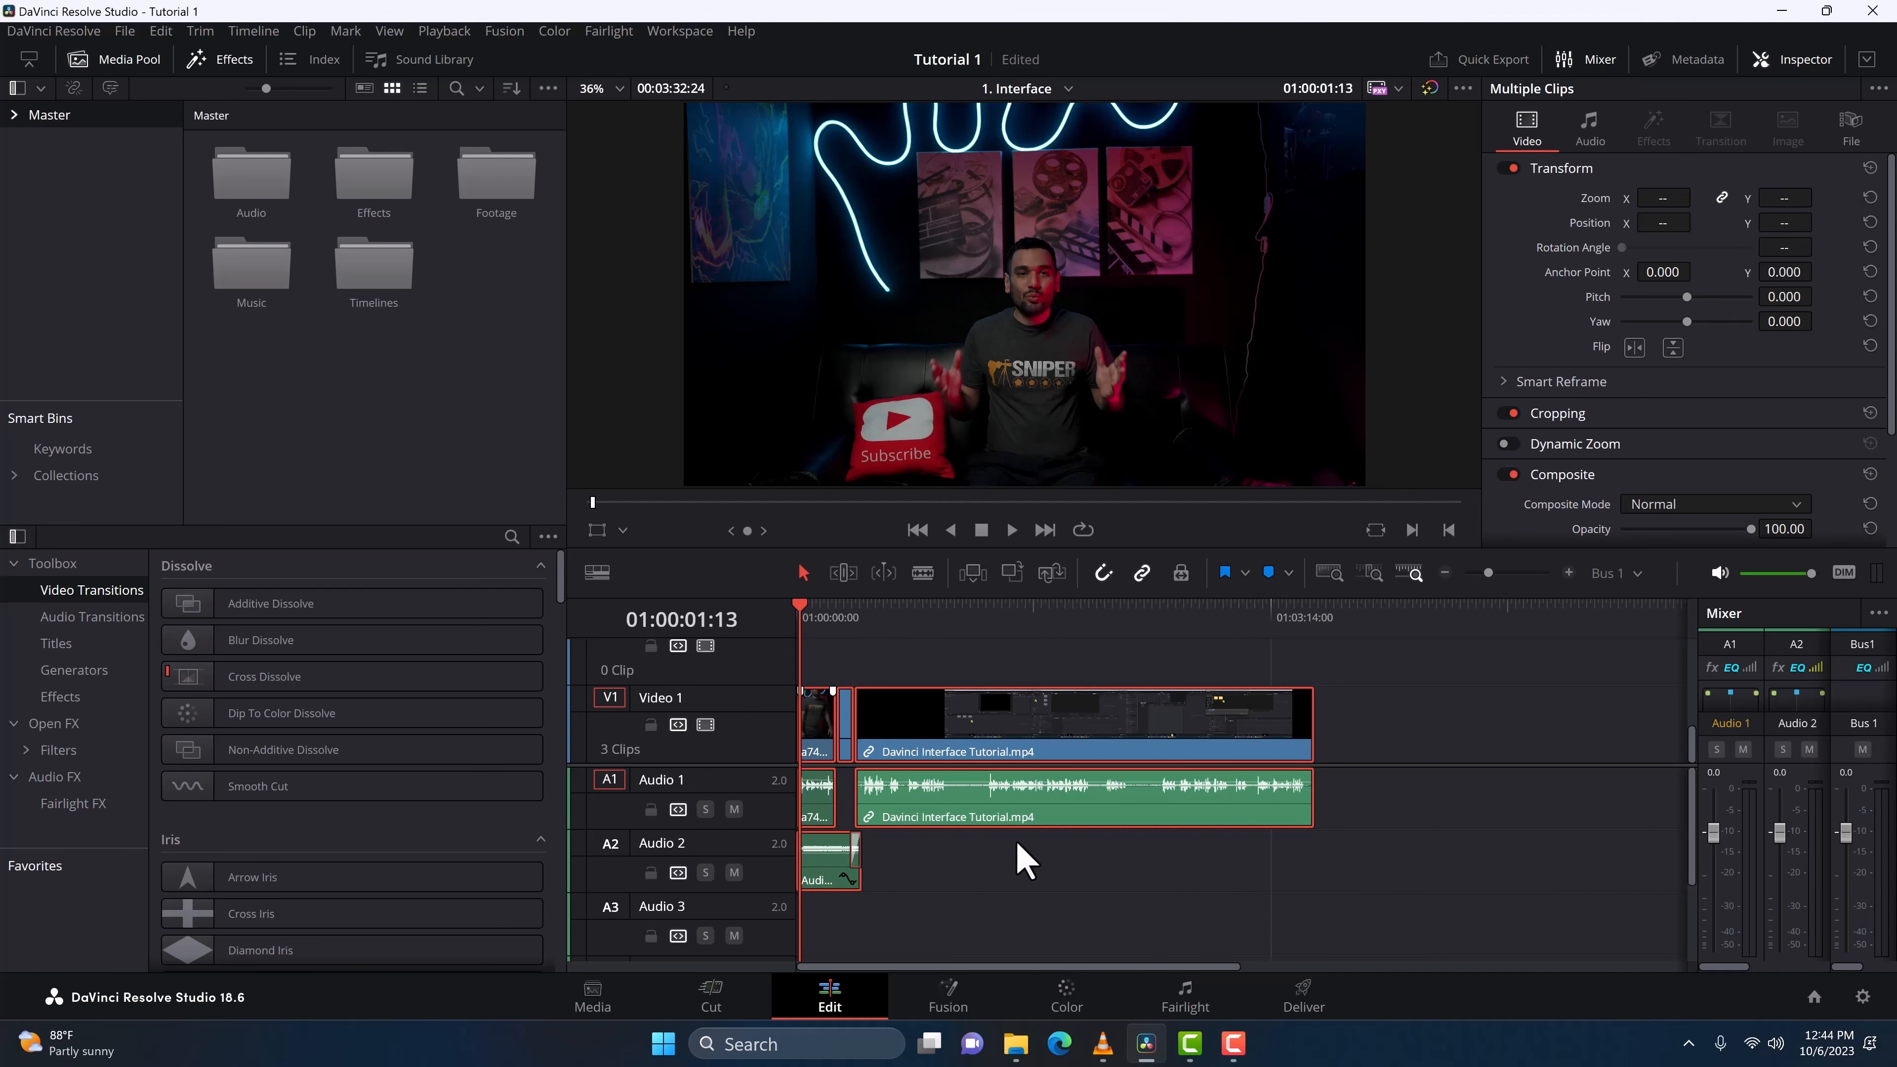
pyautogui.hotkey('ctrl', 'shift', 'a')
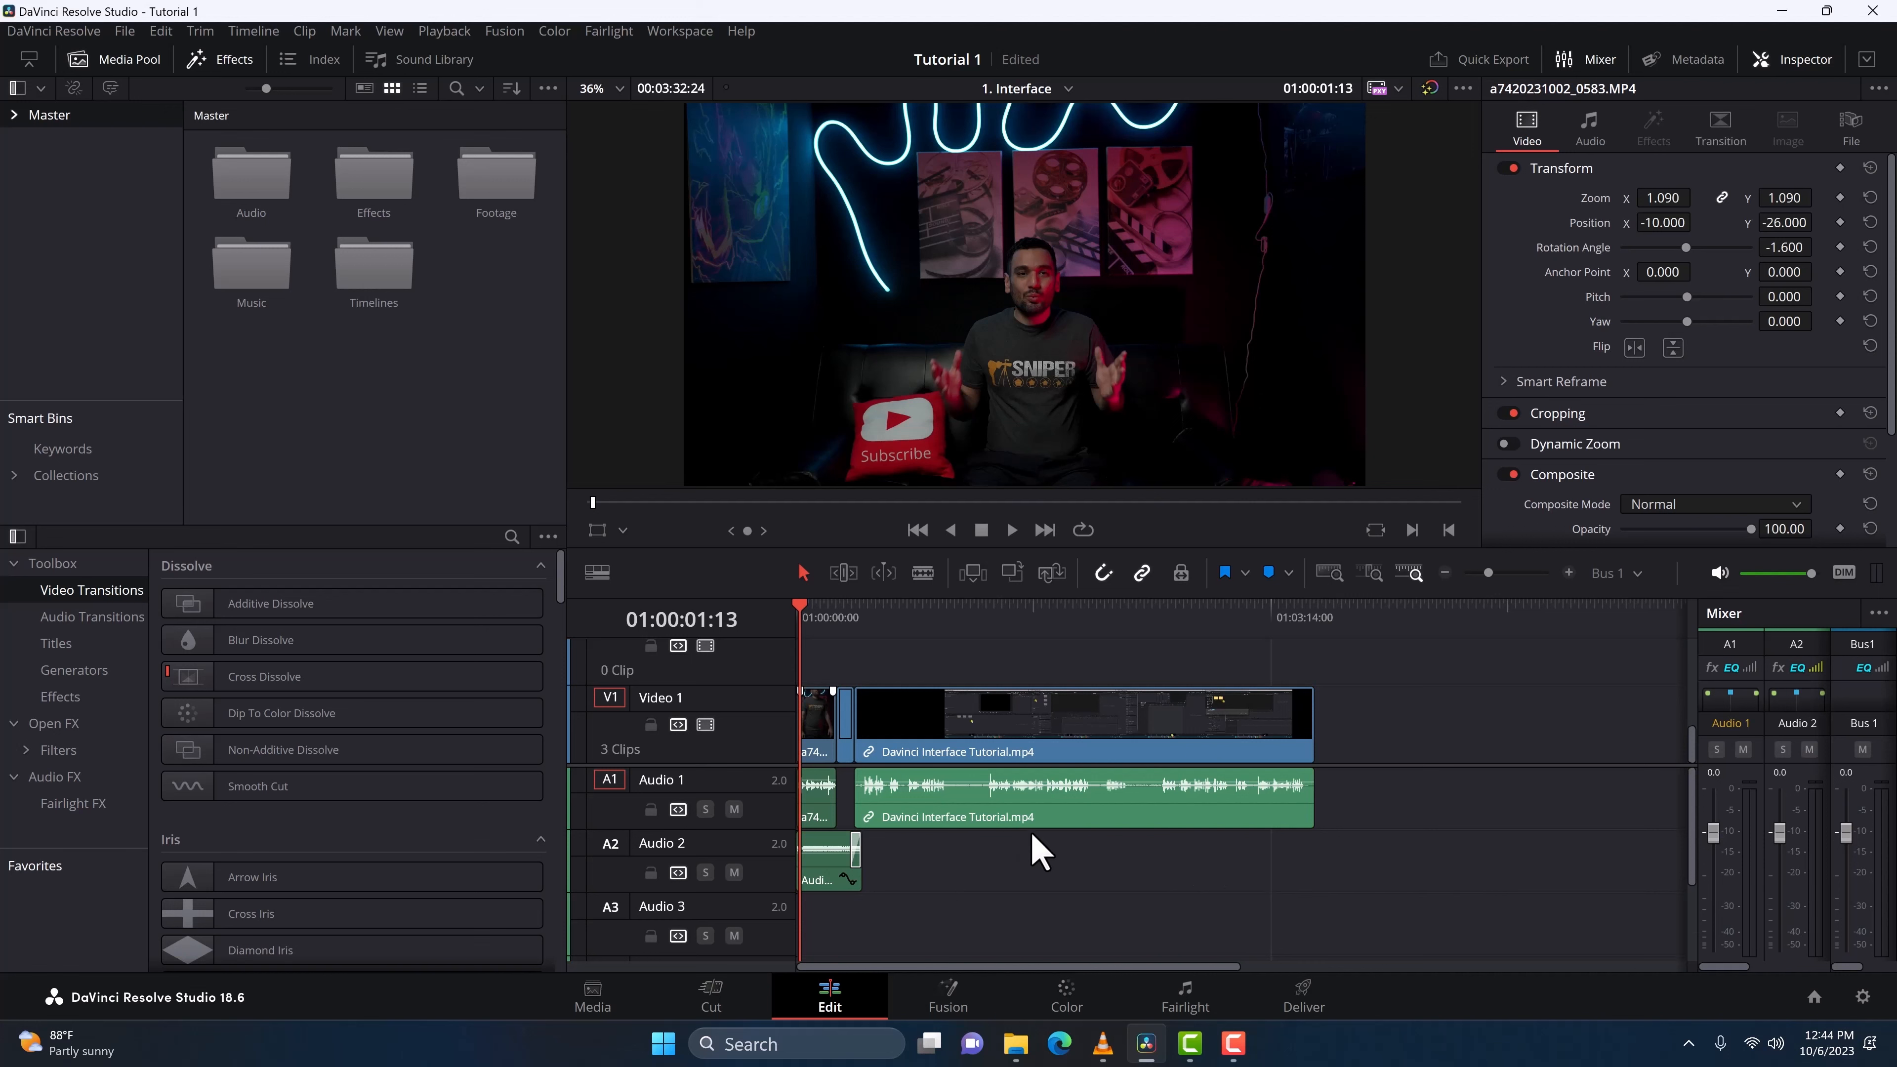
# Step: Try trimming the start of Final.mov in Selection mode so it leaves a gap, and undo the trim
pyautogui.click(1567, 573)
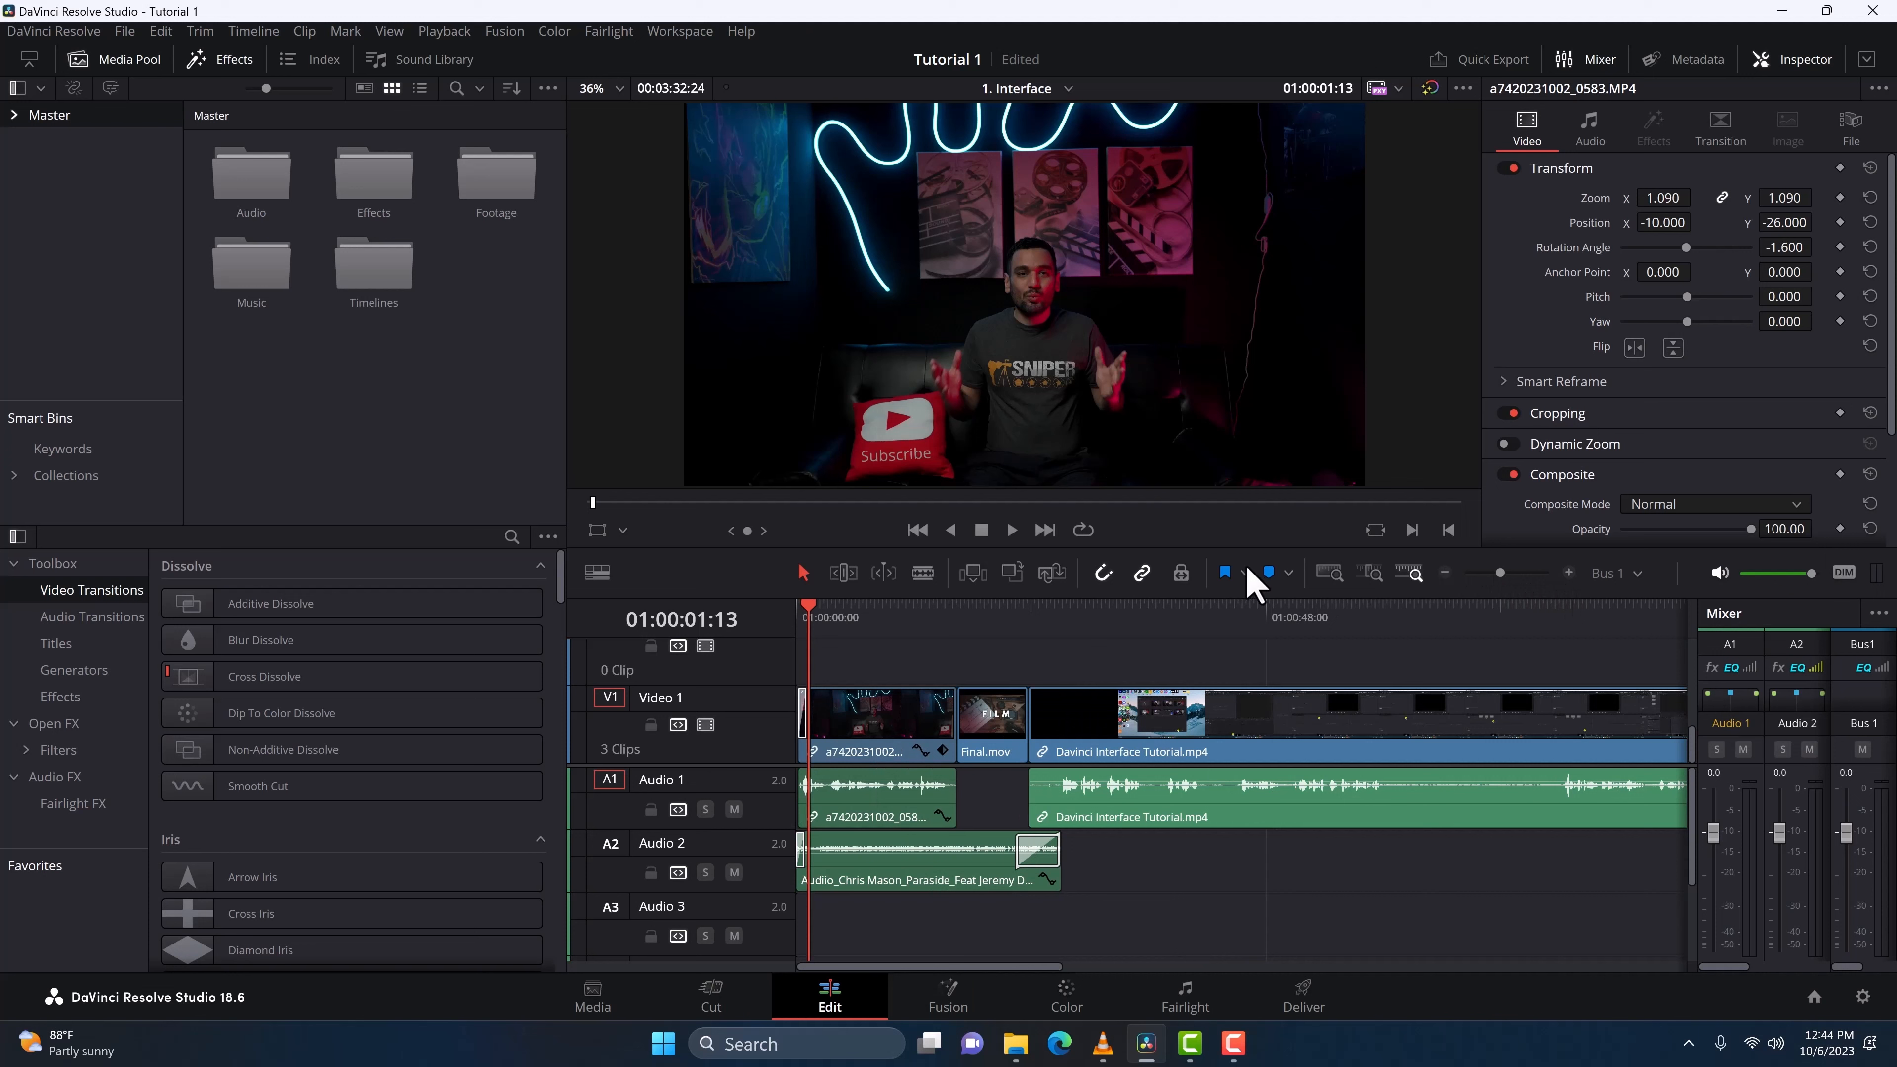
pyautogui.press('t')
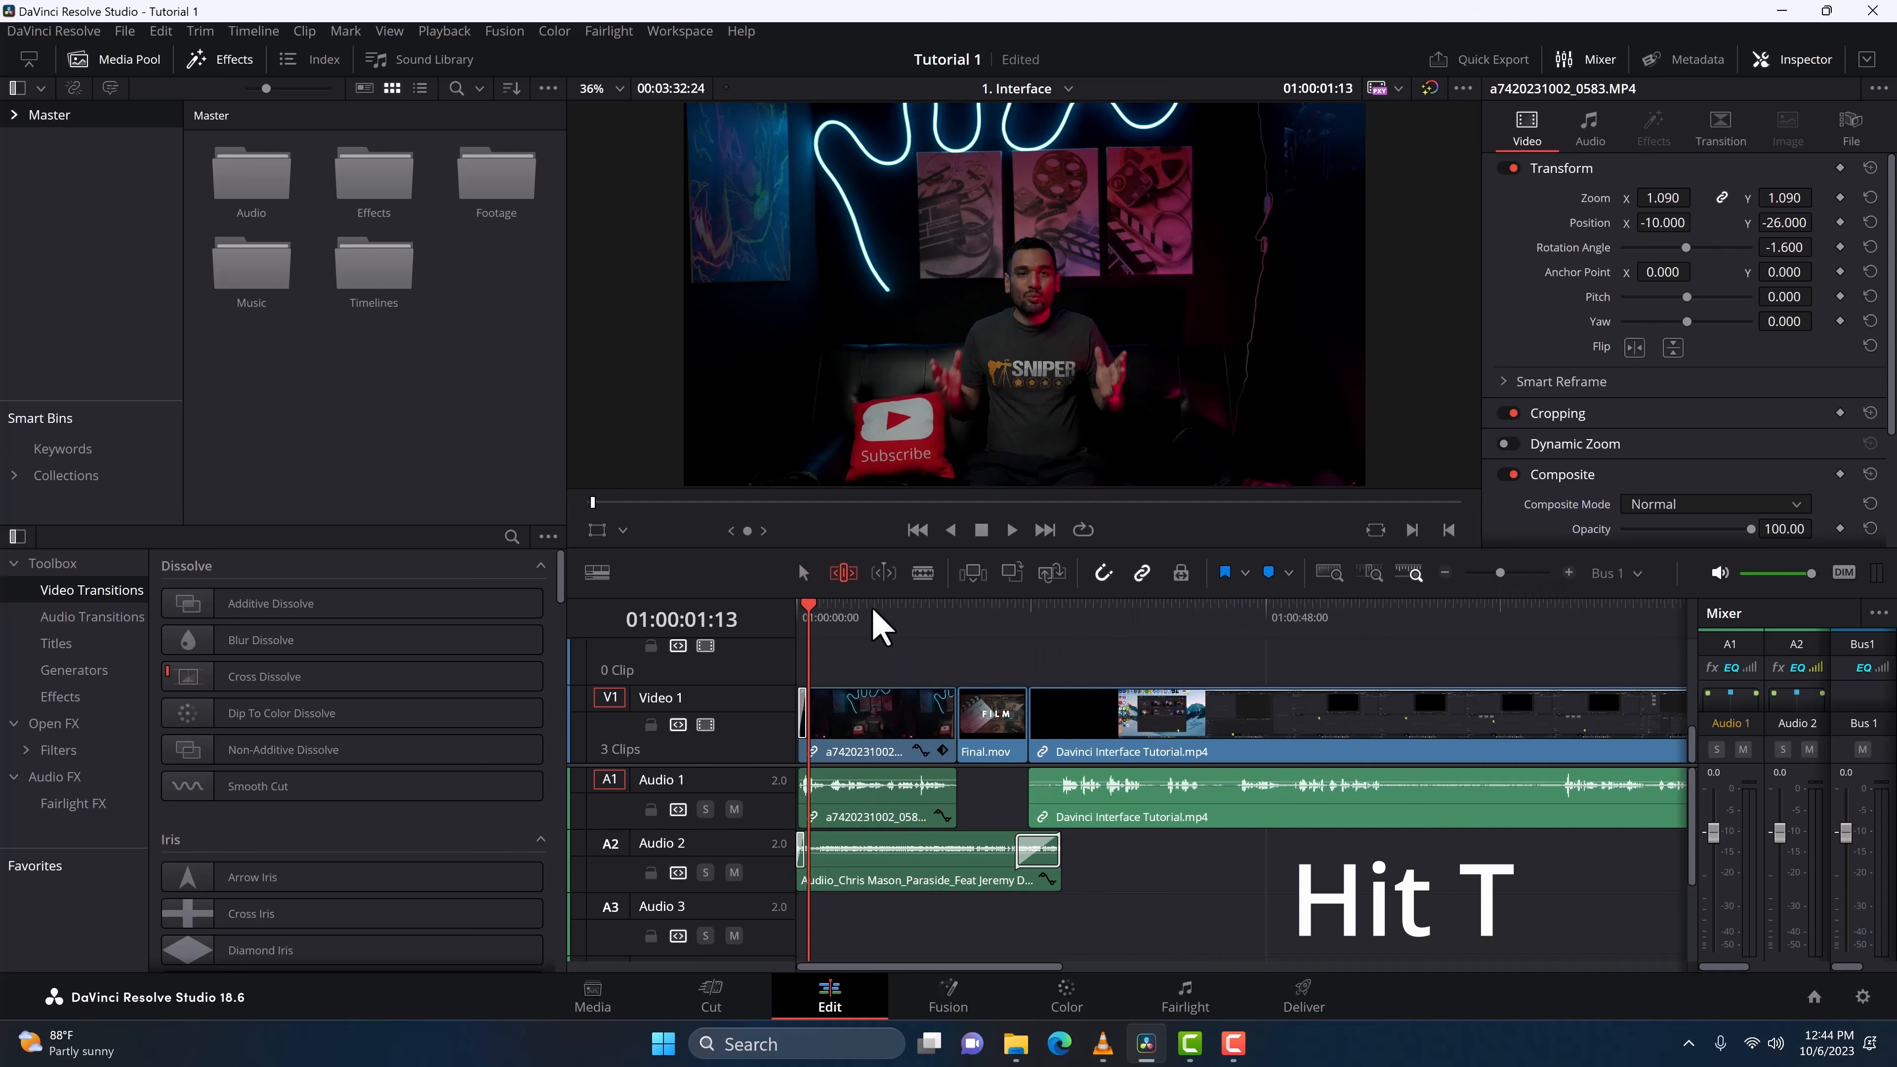
pyautogui.press('a')
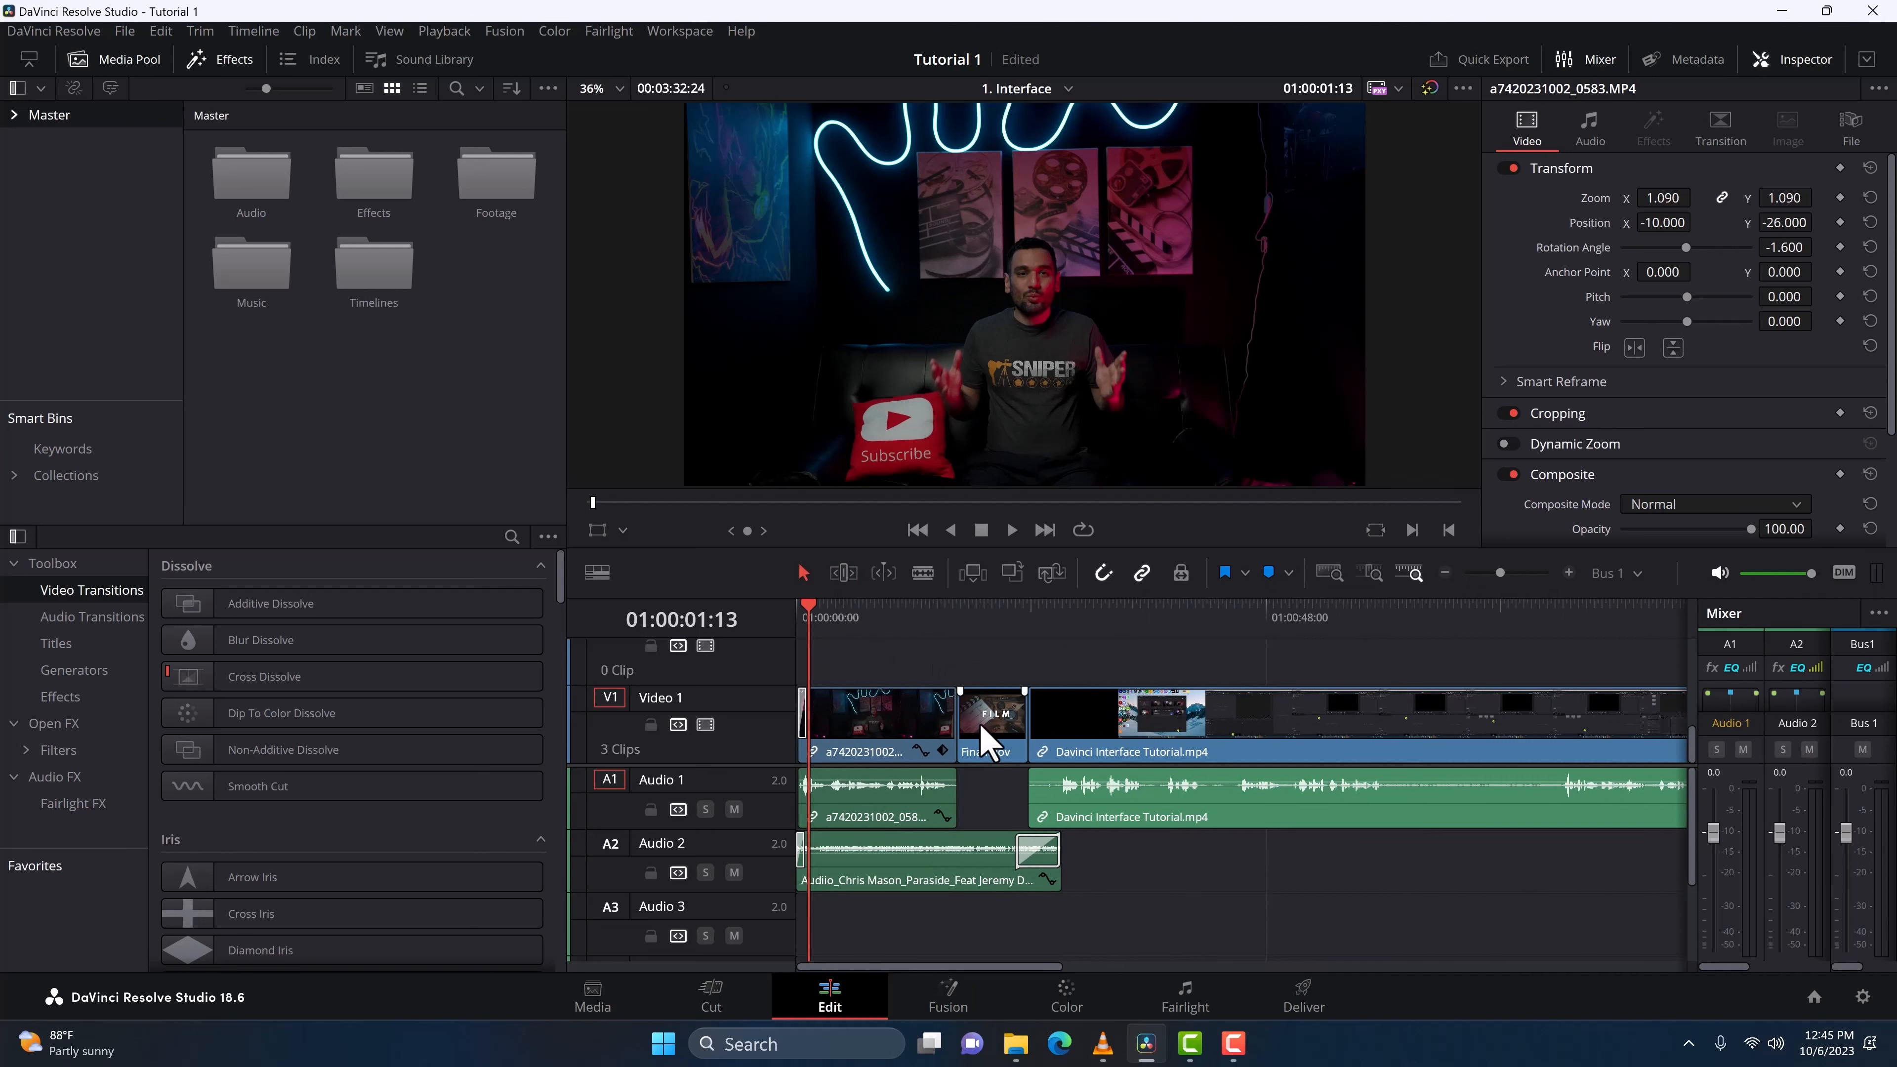
pyautogui.click(1569, 573)
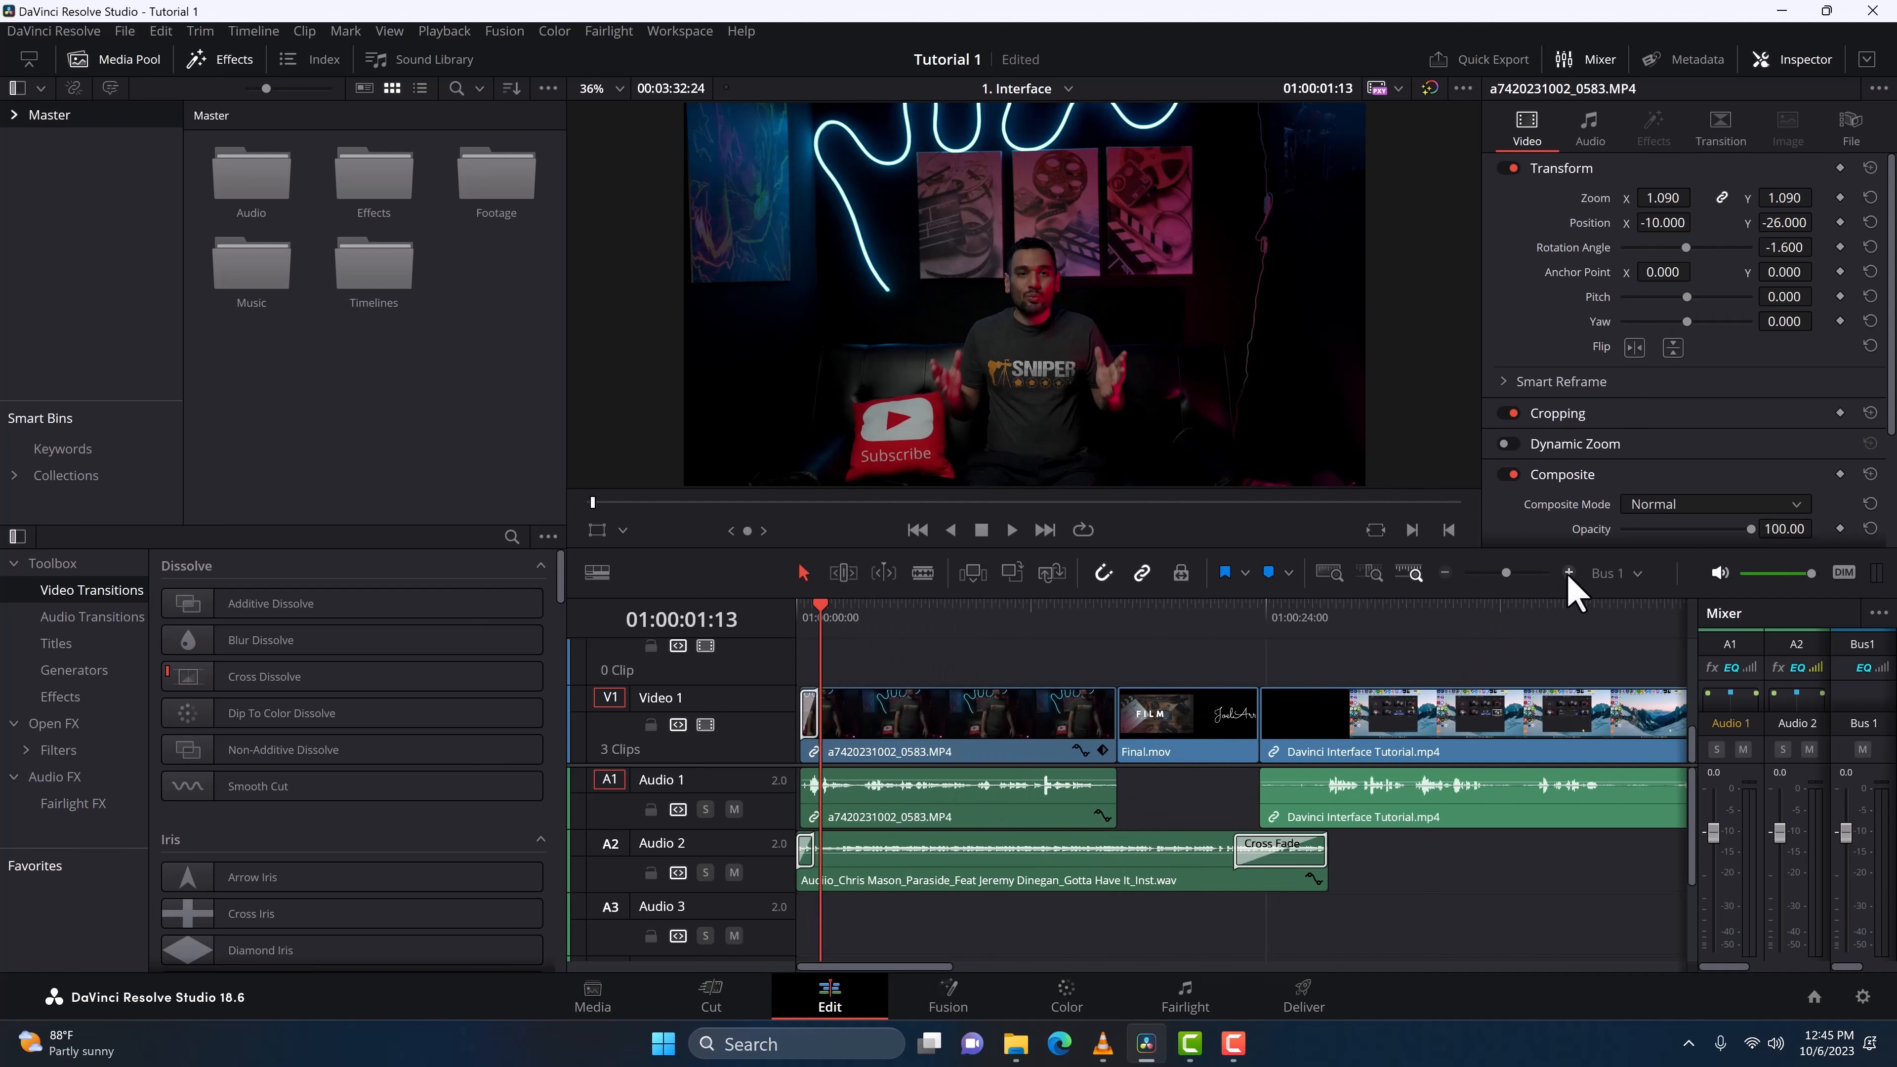
pyautogui.moveTo(1131, 717); pyautogui.dragTo(1159, 716)
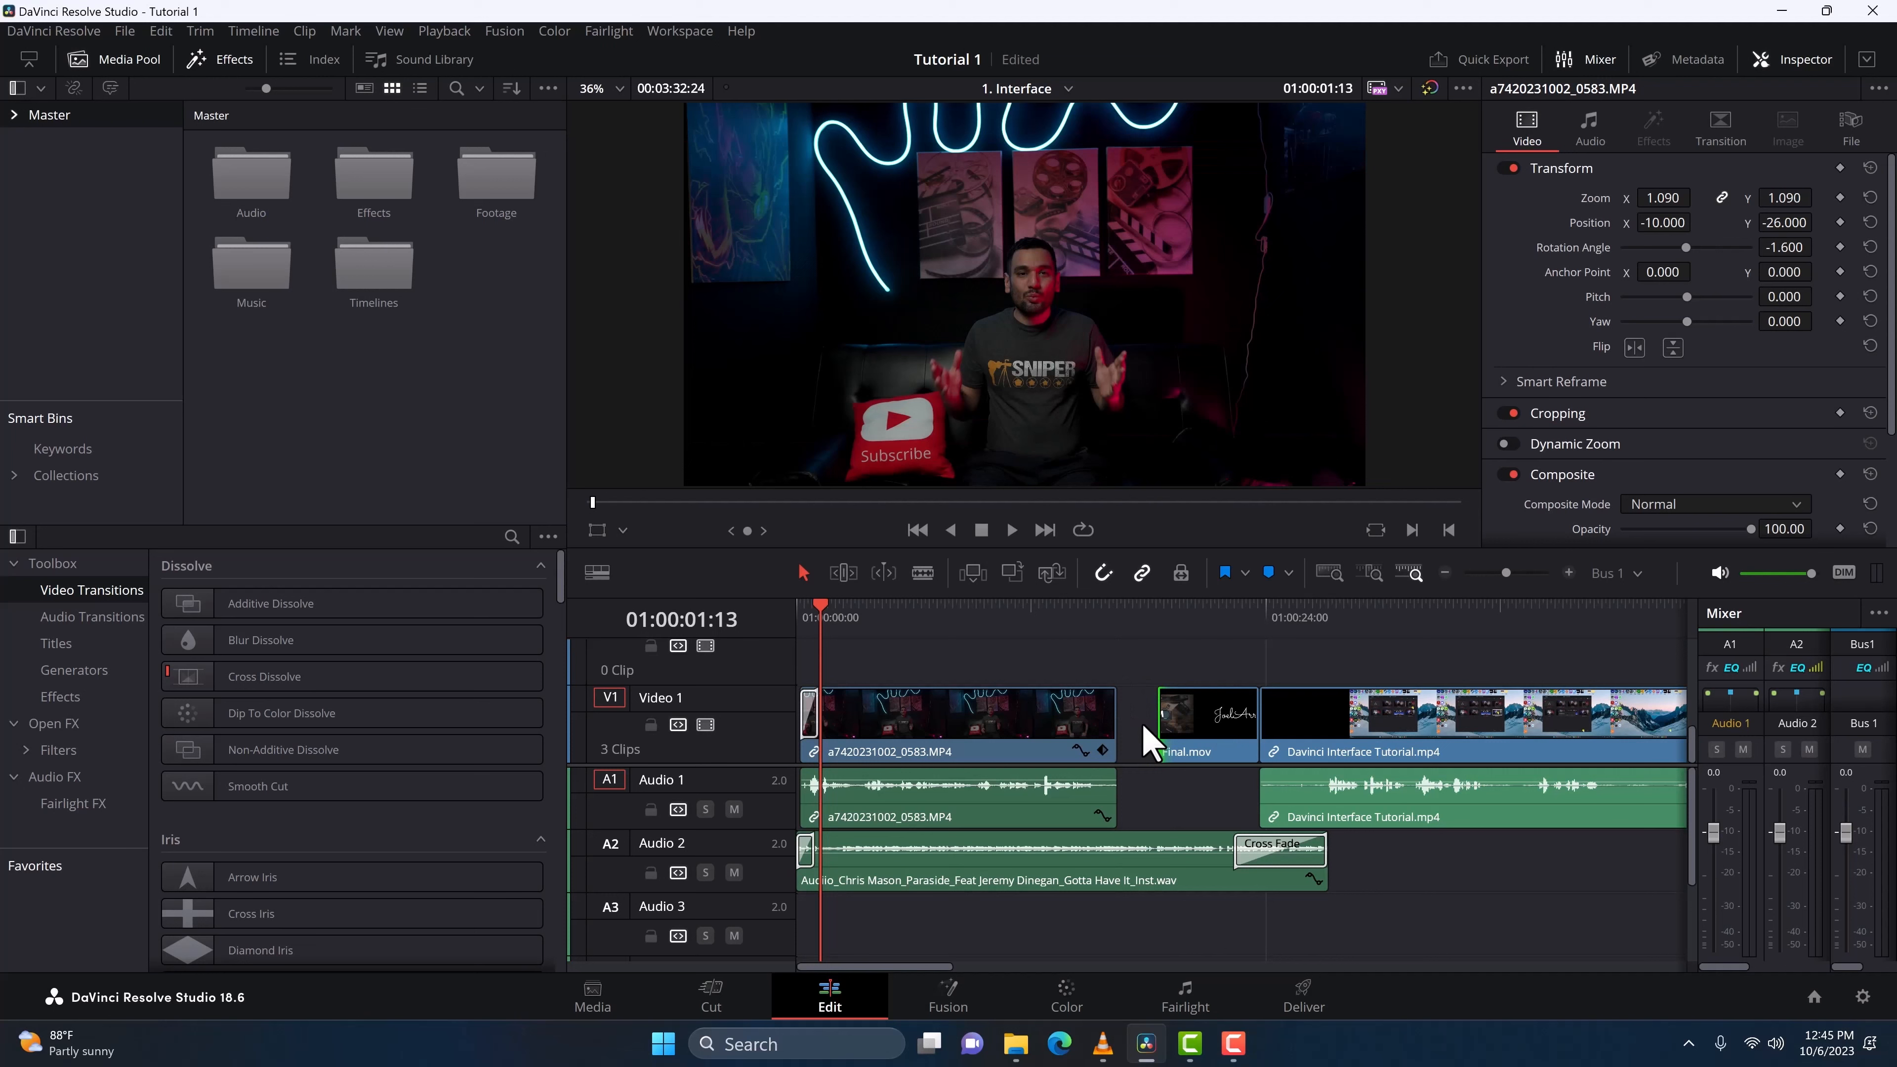
pyautogui.hotkey('ctrl', 'z')
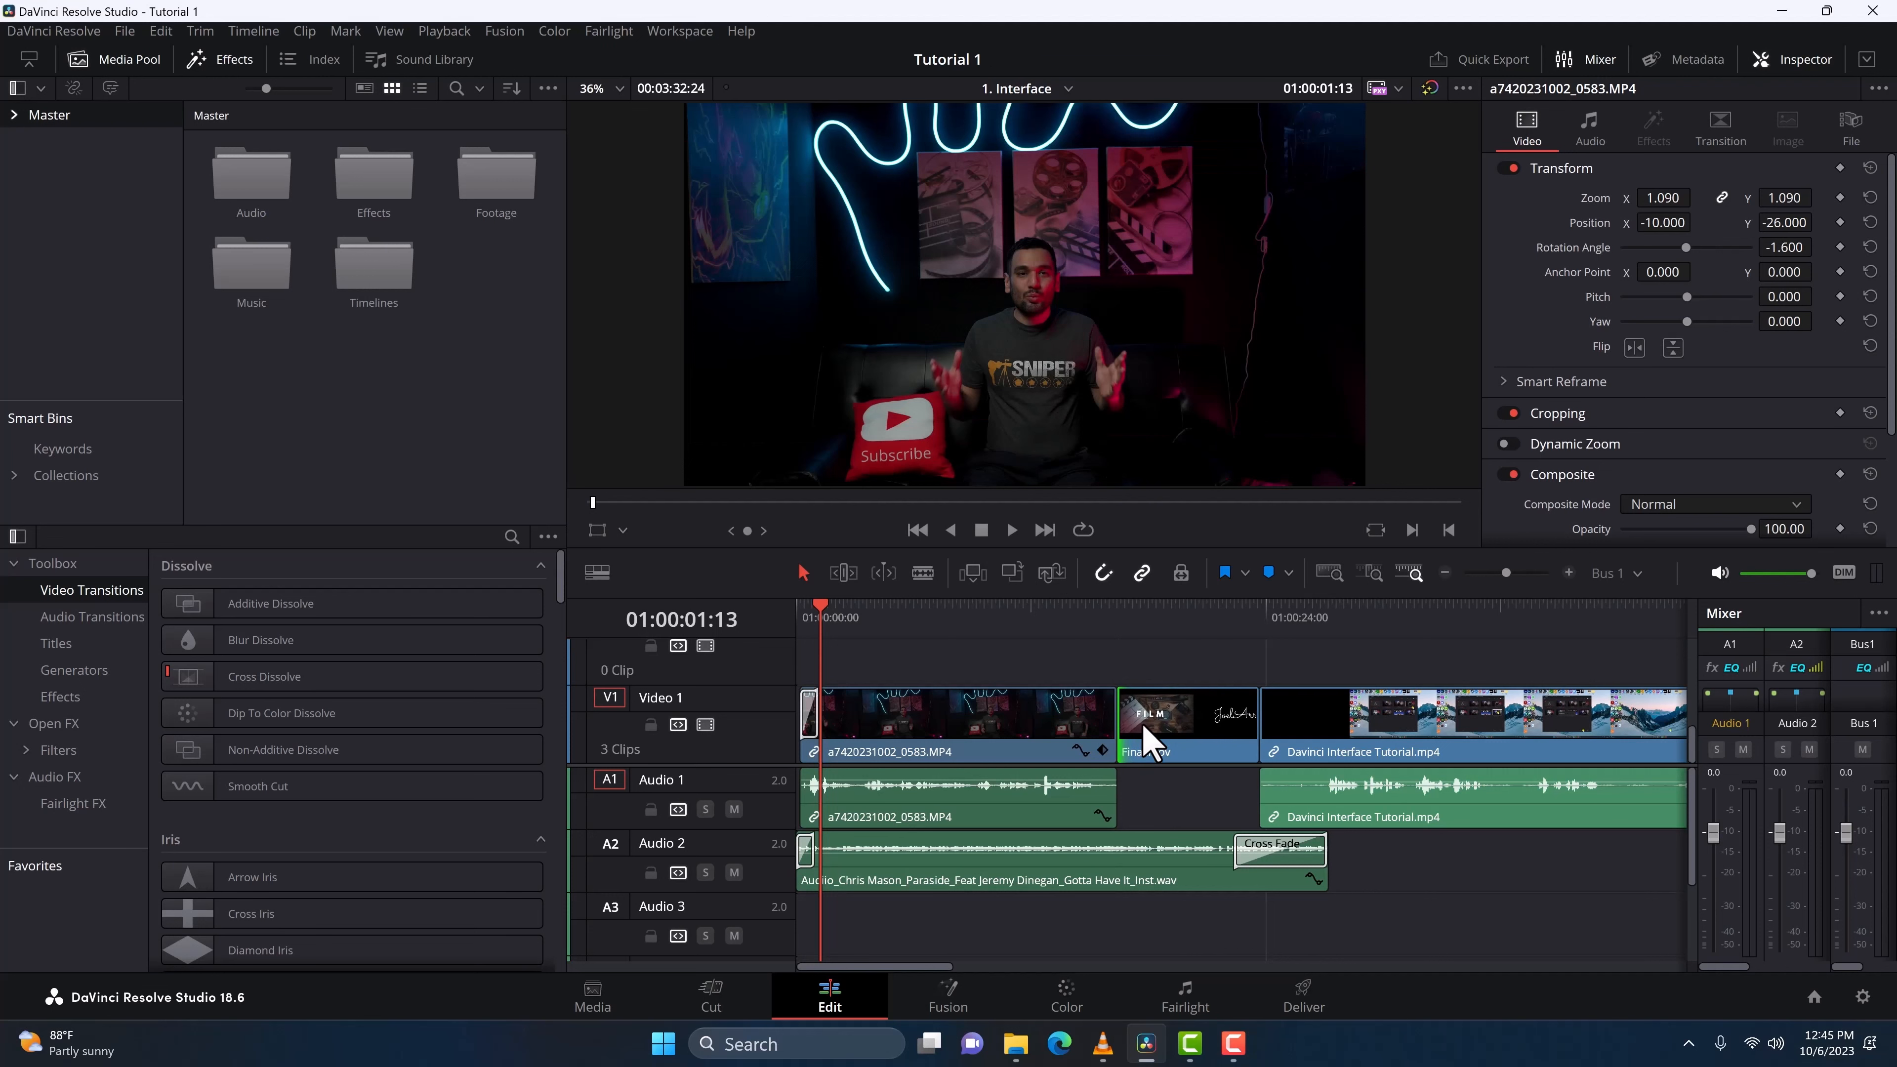
# Step: Try ripple-trimming the start of Final.mov in Trim Edit Mode, undo it, and return to Selection mode
pyautogui.click(1136, 724)
pyautogui.moveTo(1120, 721); pyautogui.dragTo(1154, 719)
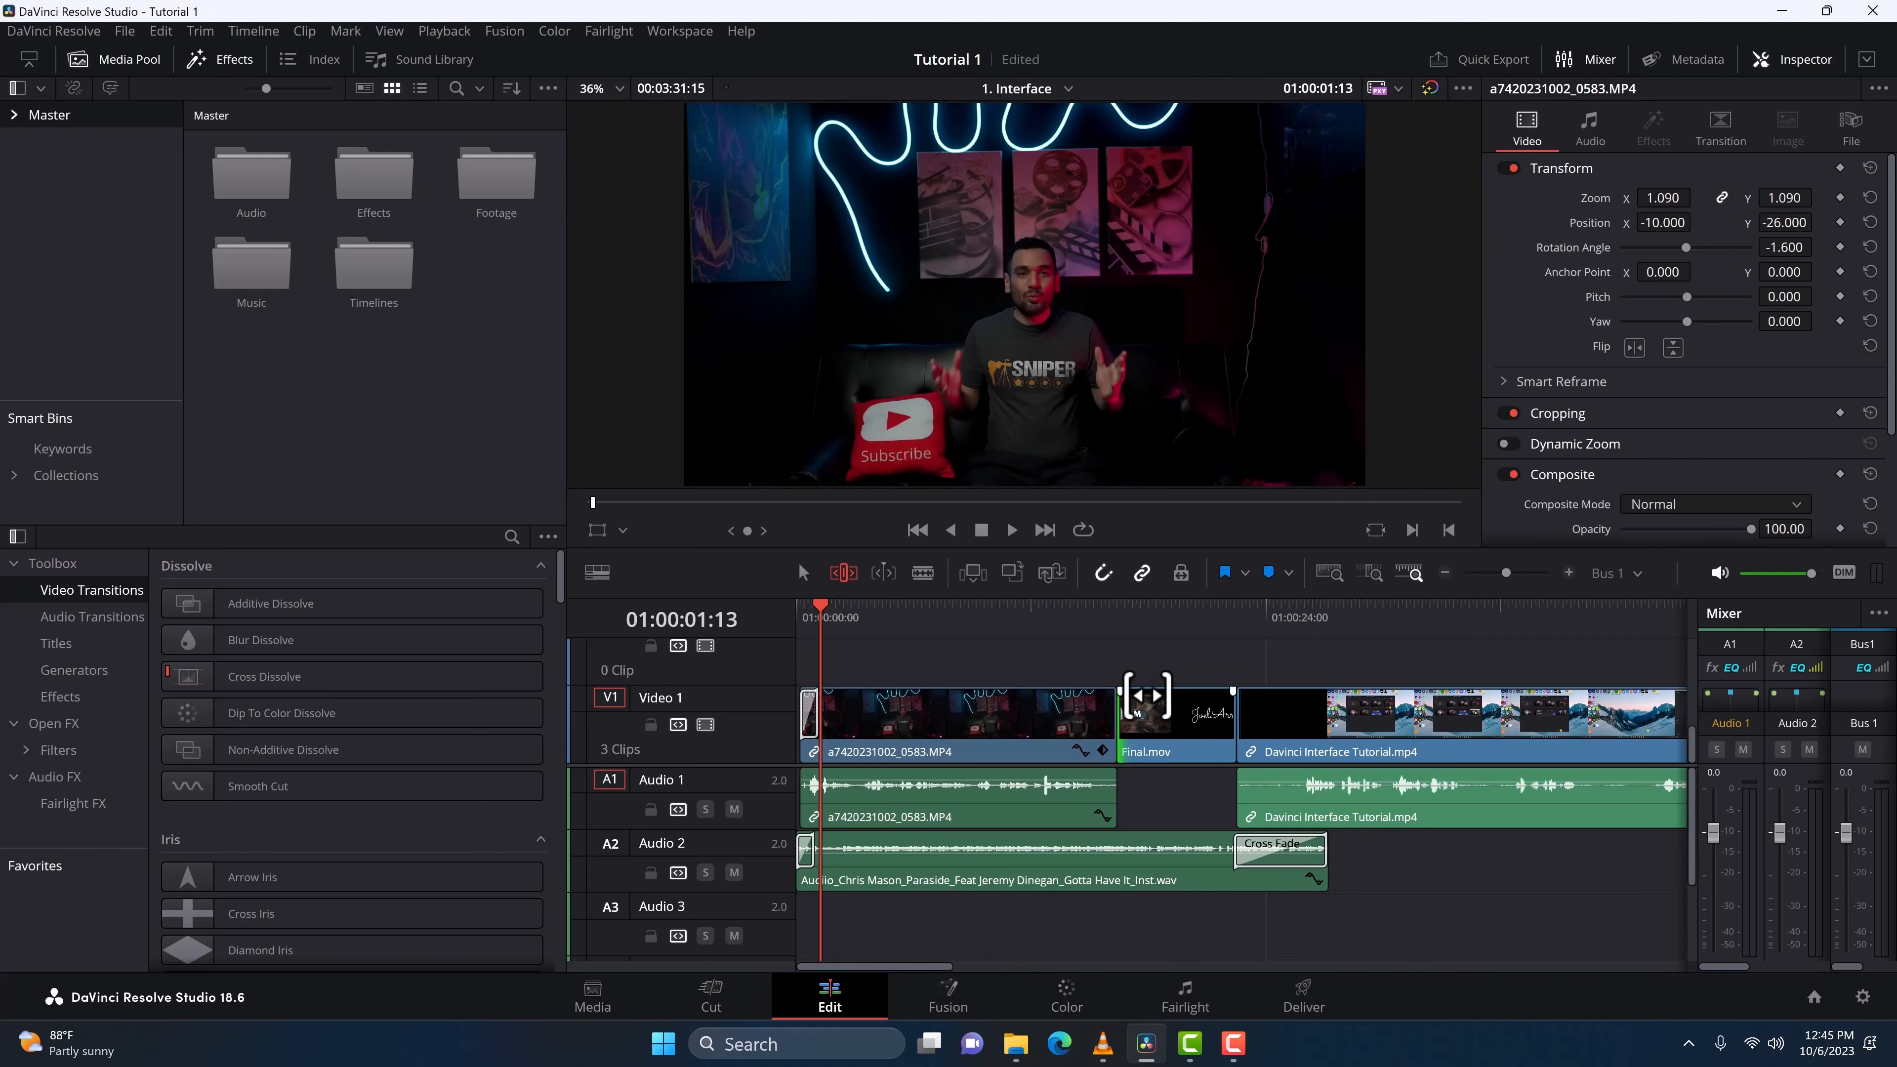
pyautogui.hotkey('ctrl', 'z')
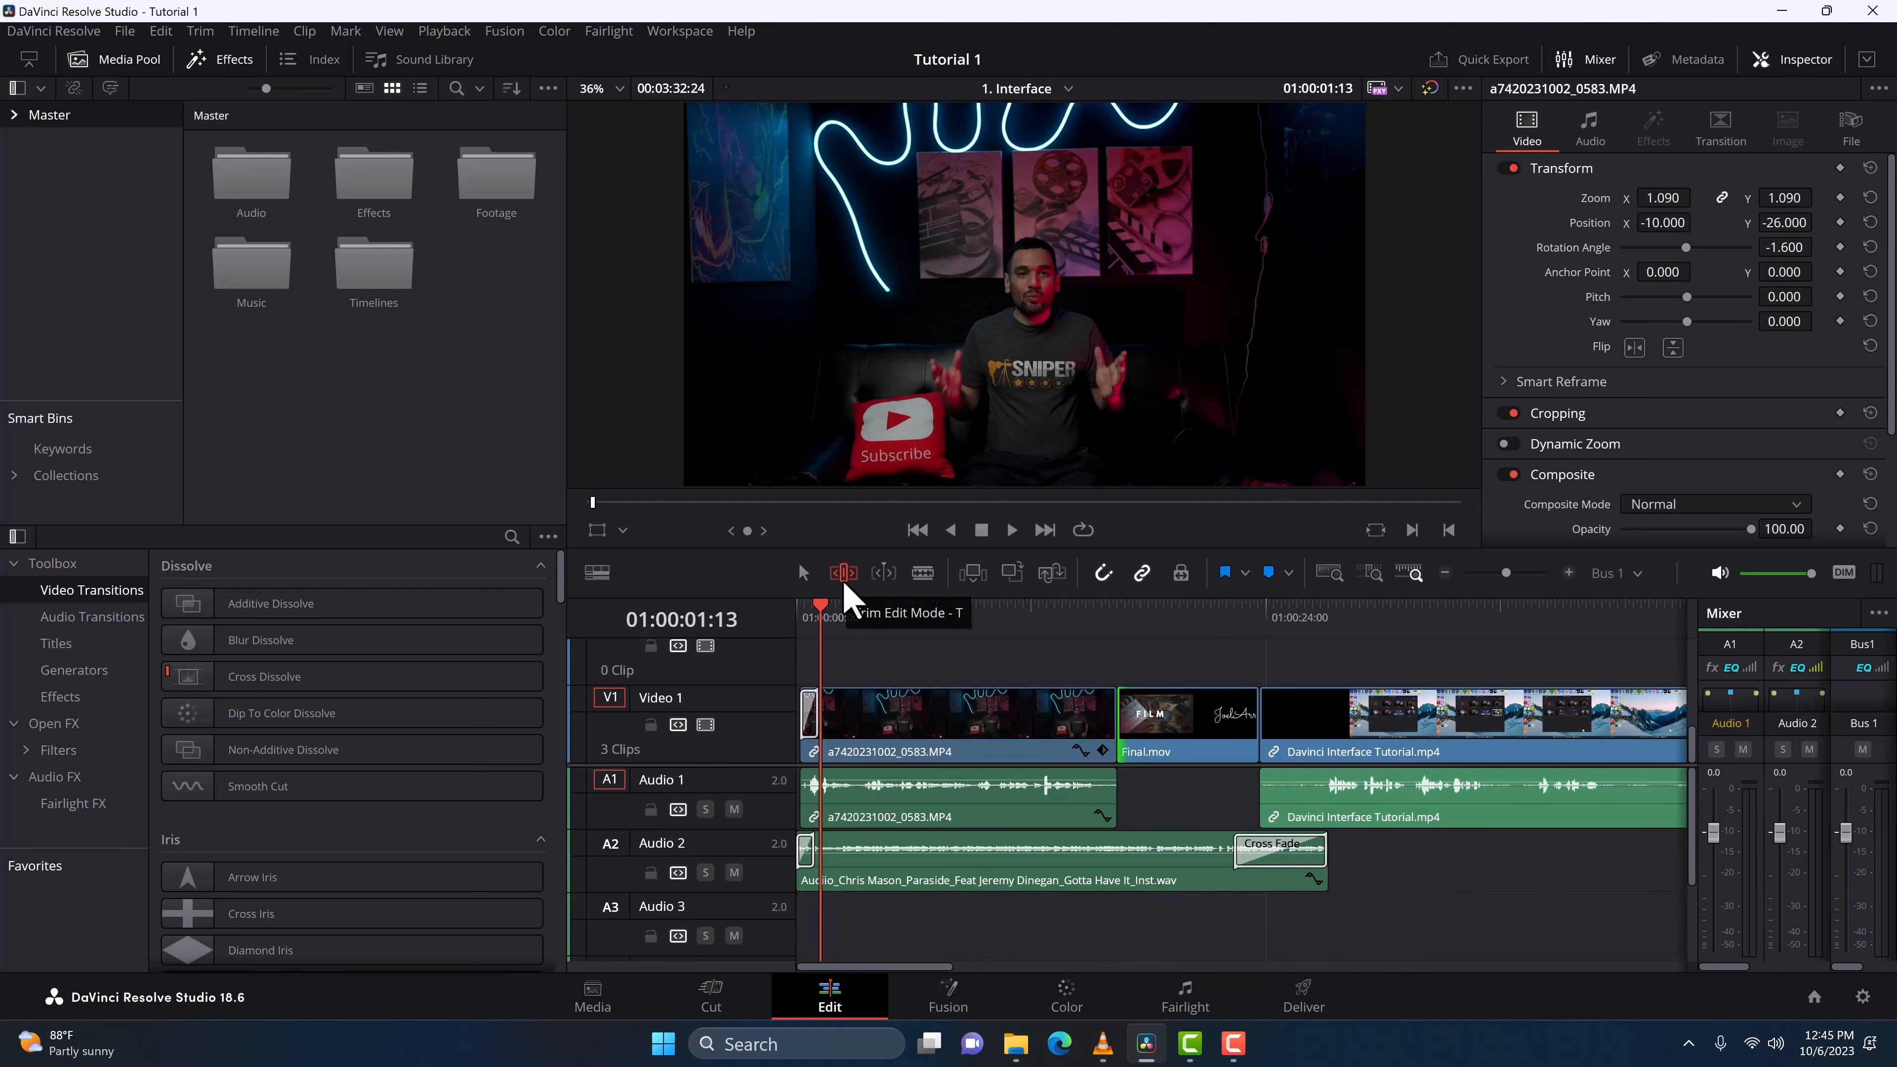
pyautogui.press('n')
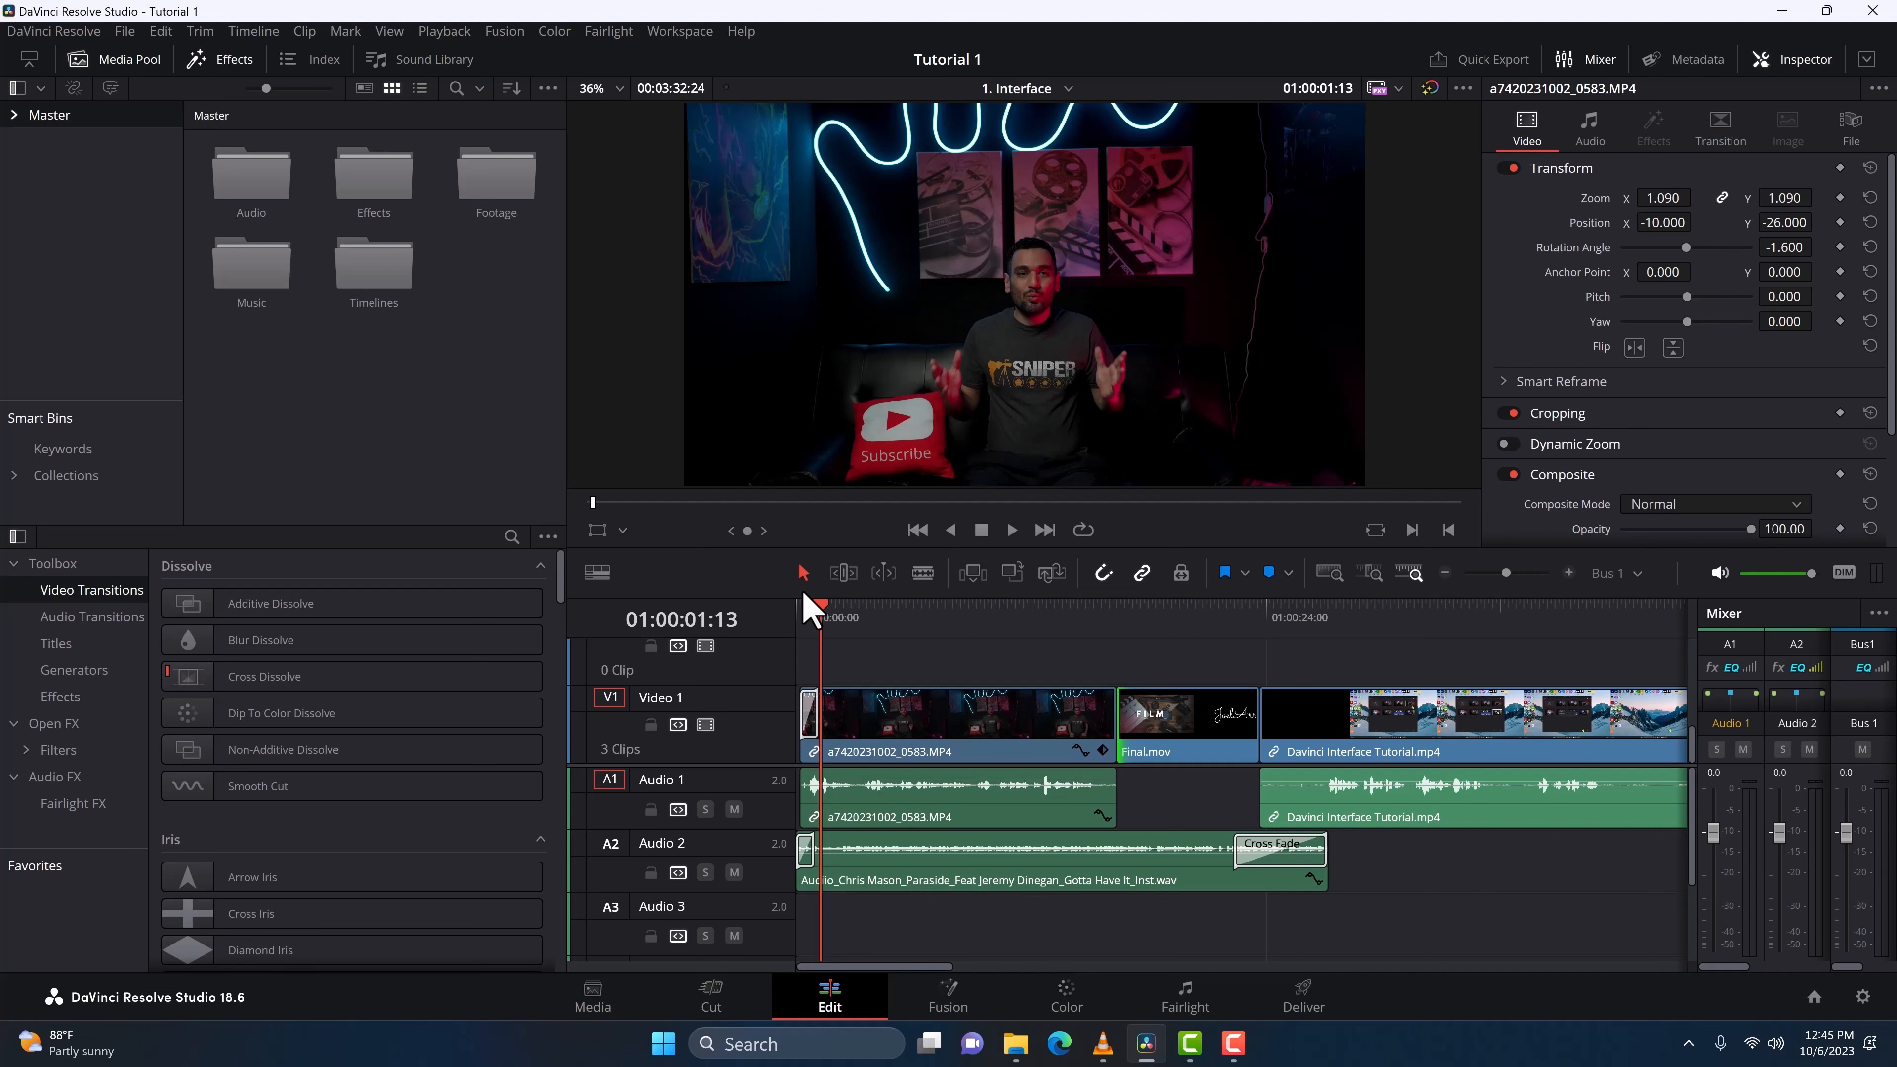
pyautogui.click(924, 710)
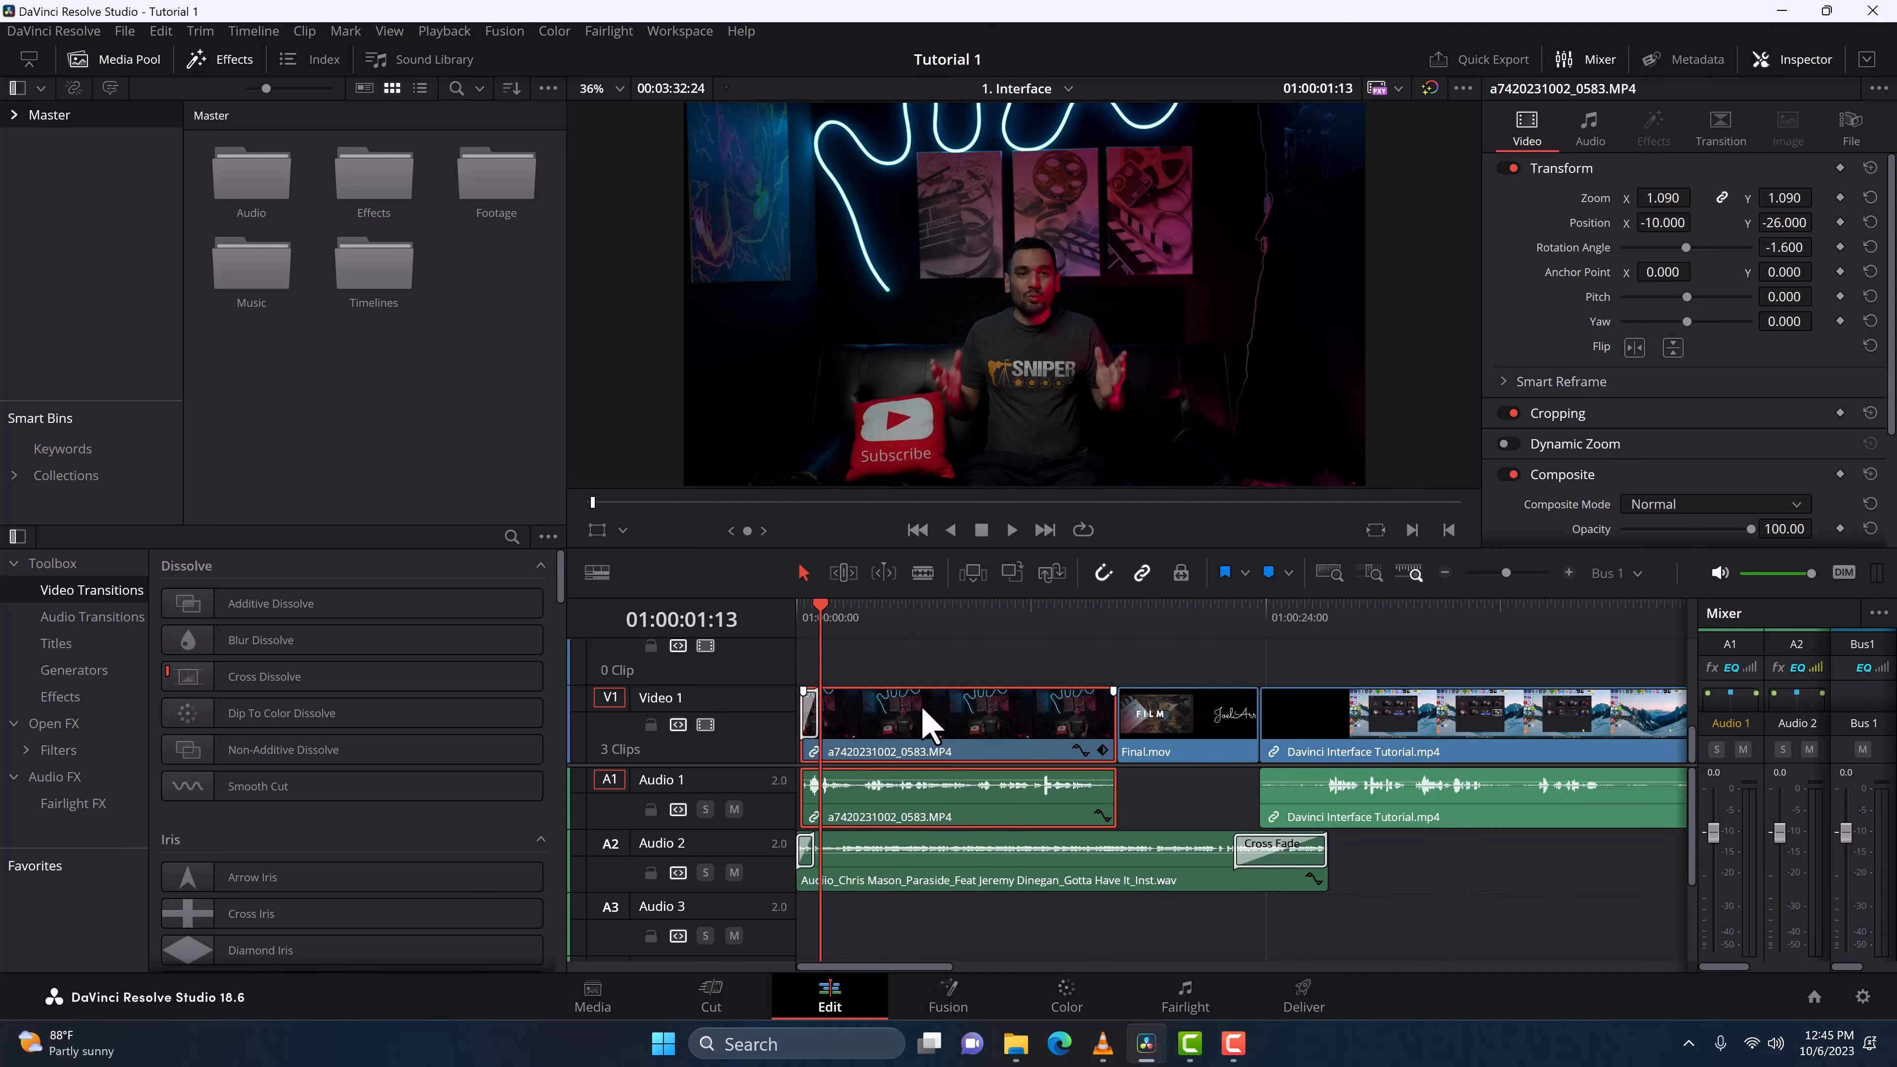
pyautogui.press('BackSpace')
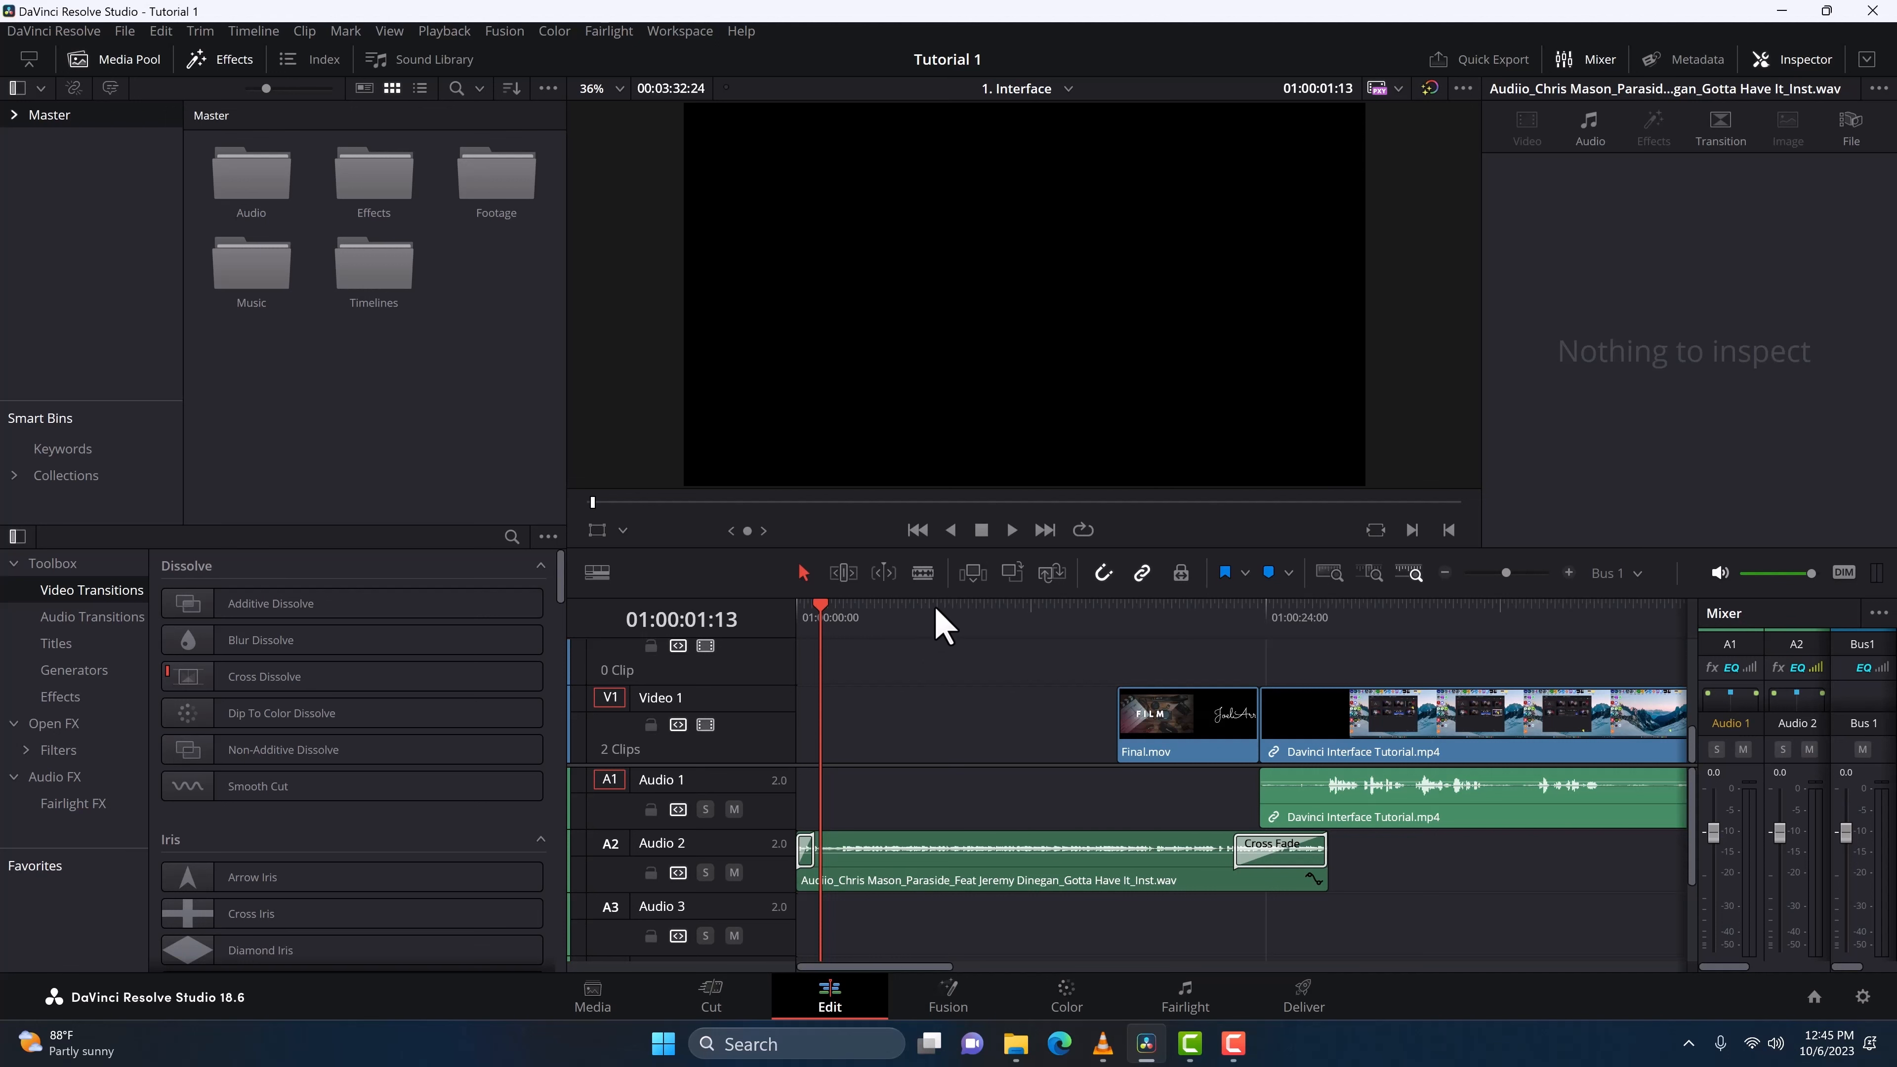
pyautogui.click(931, 739)
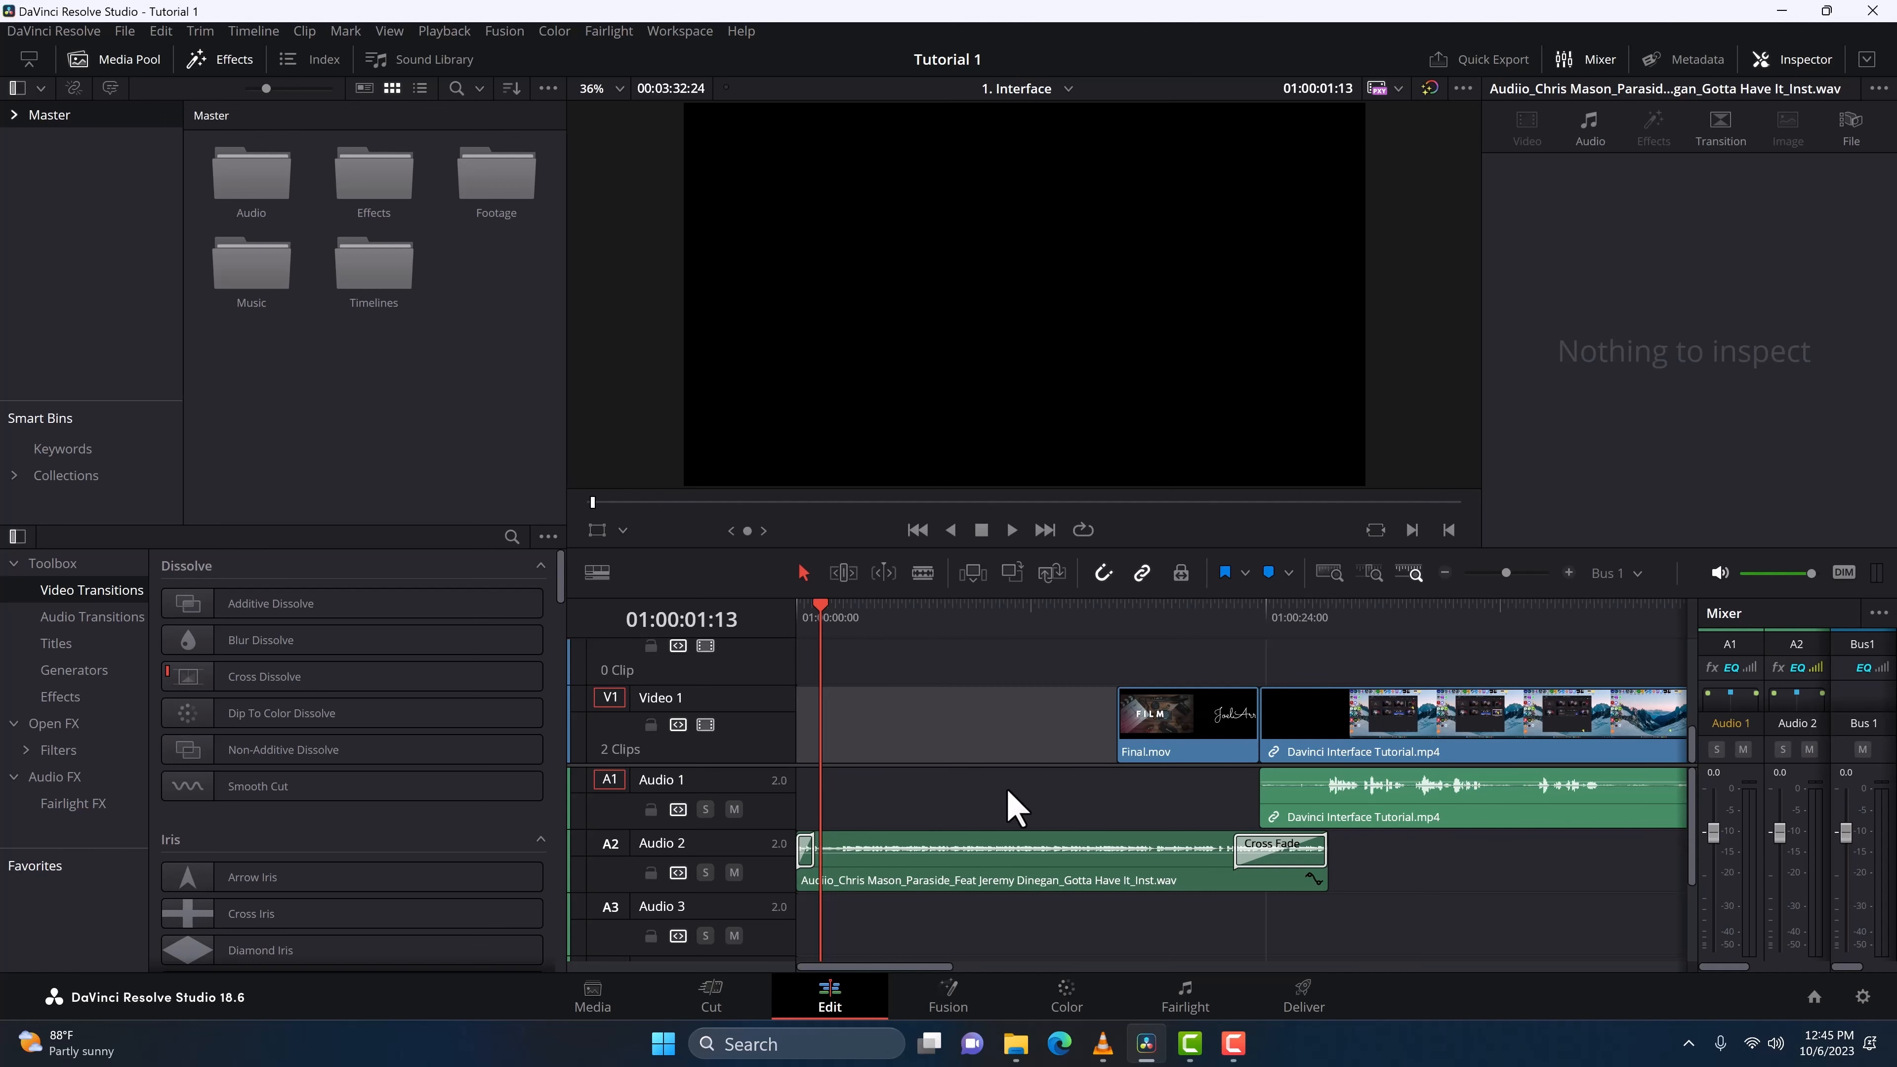
pyautogui.hotkey('ctrl', 'v')
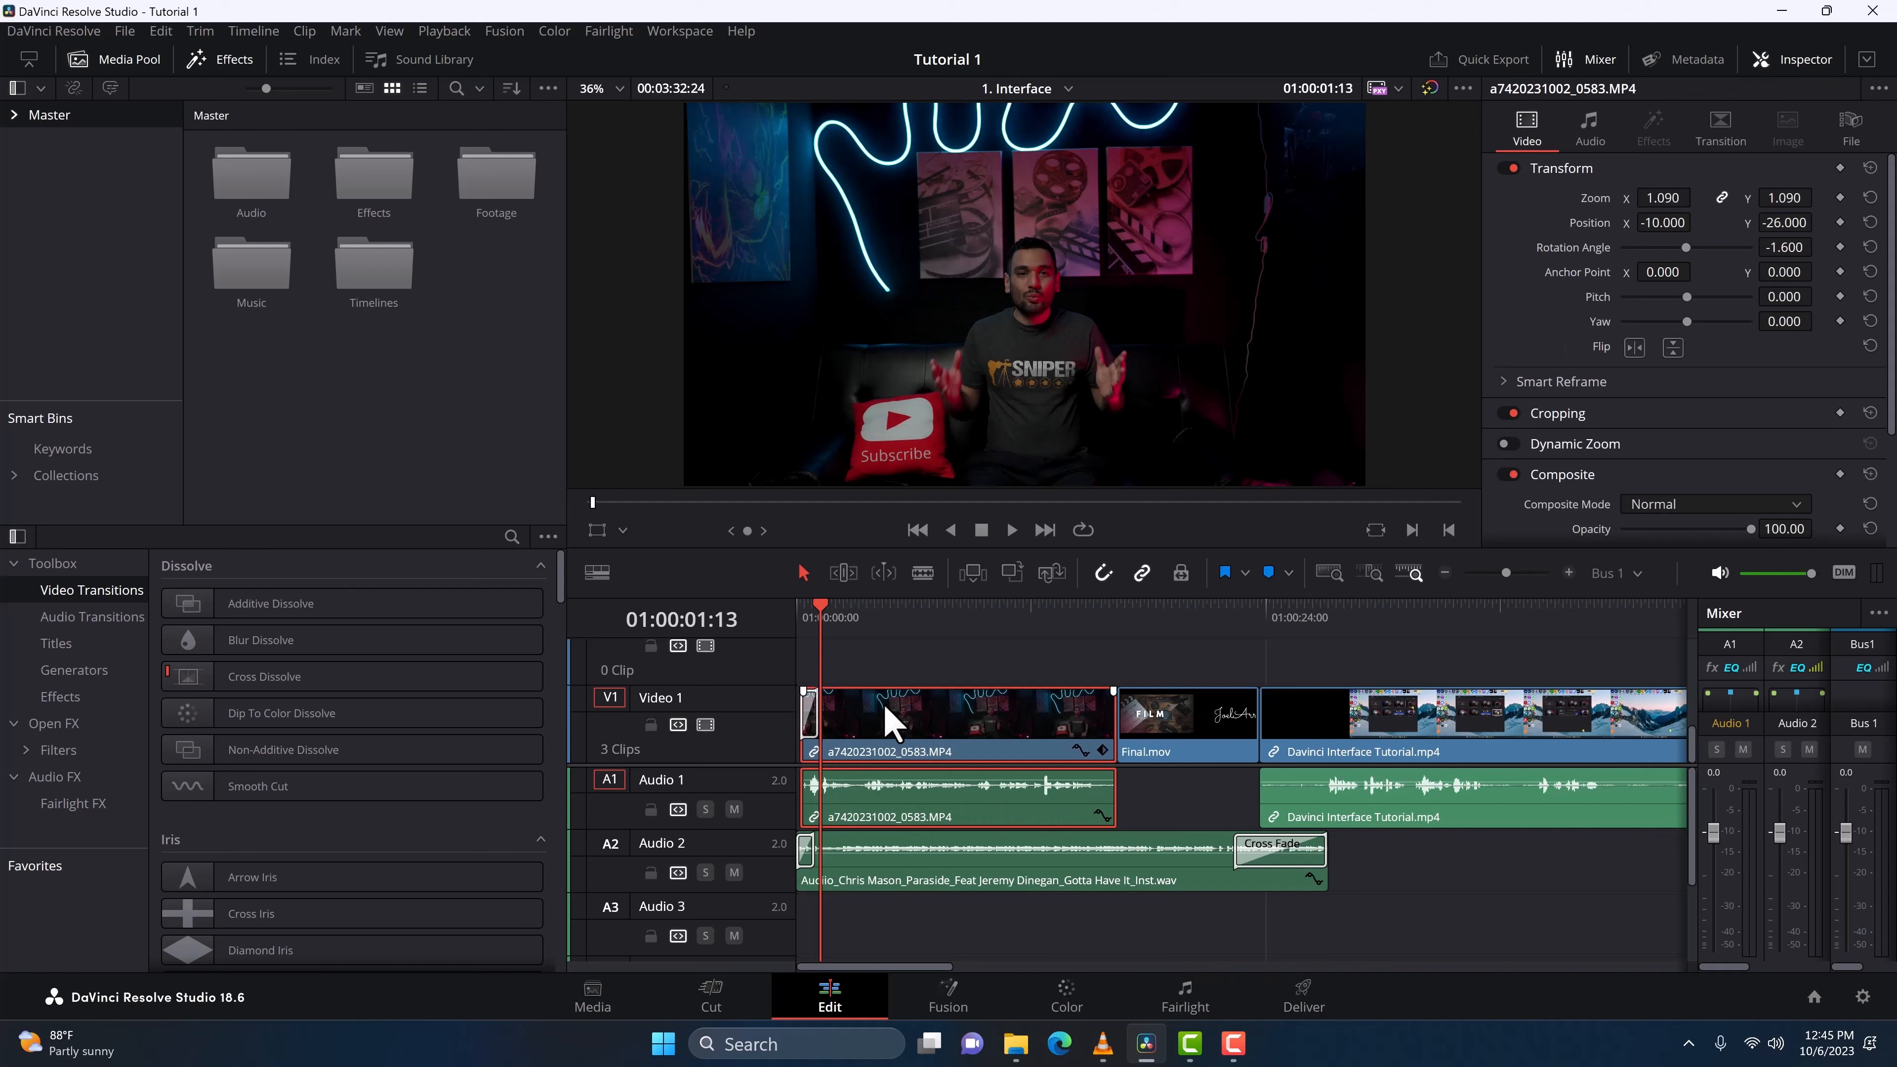
pyautogui.press('Delete')
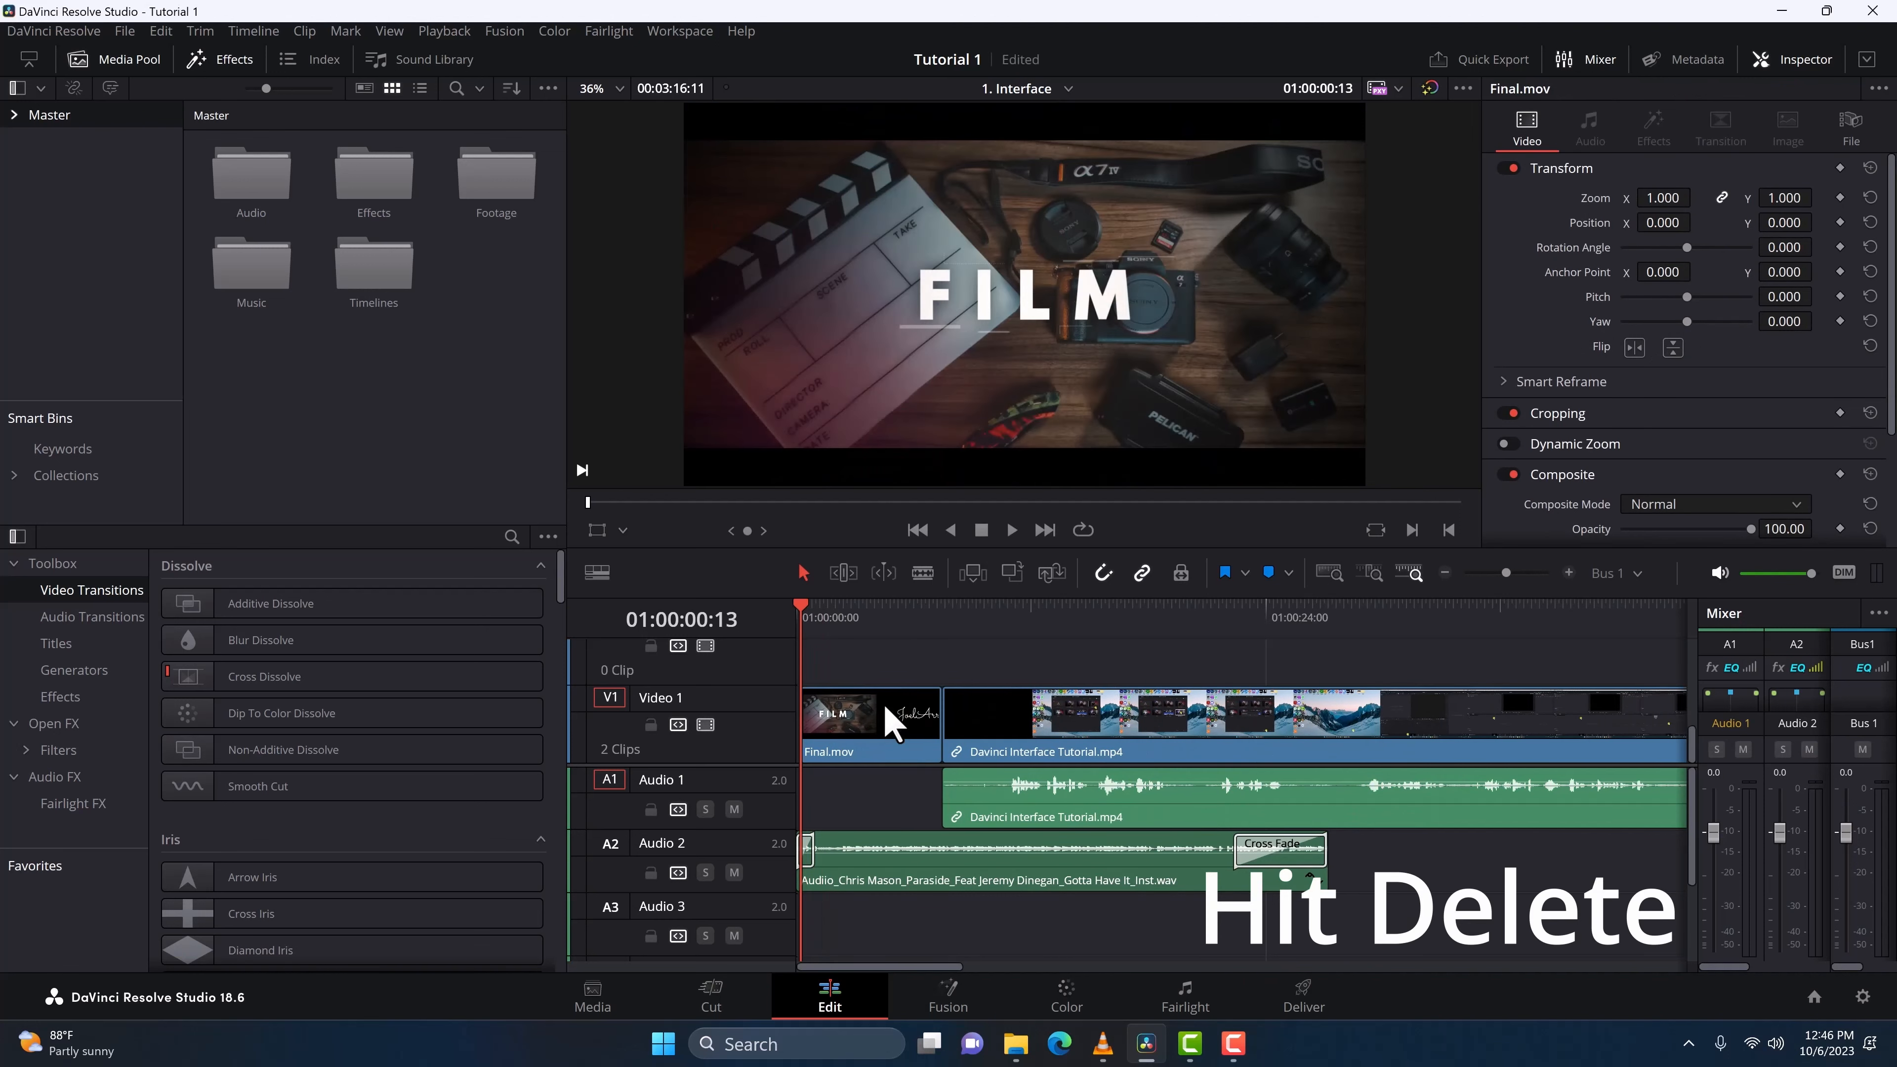
pyautogui.hotkey('ctrl', 'z')
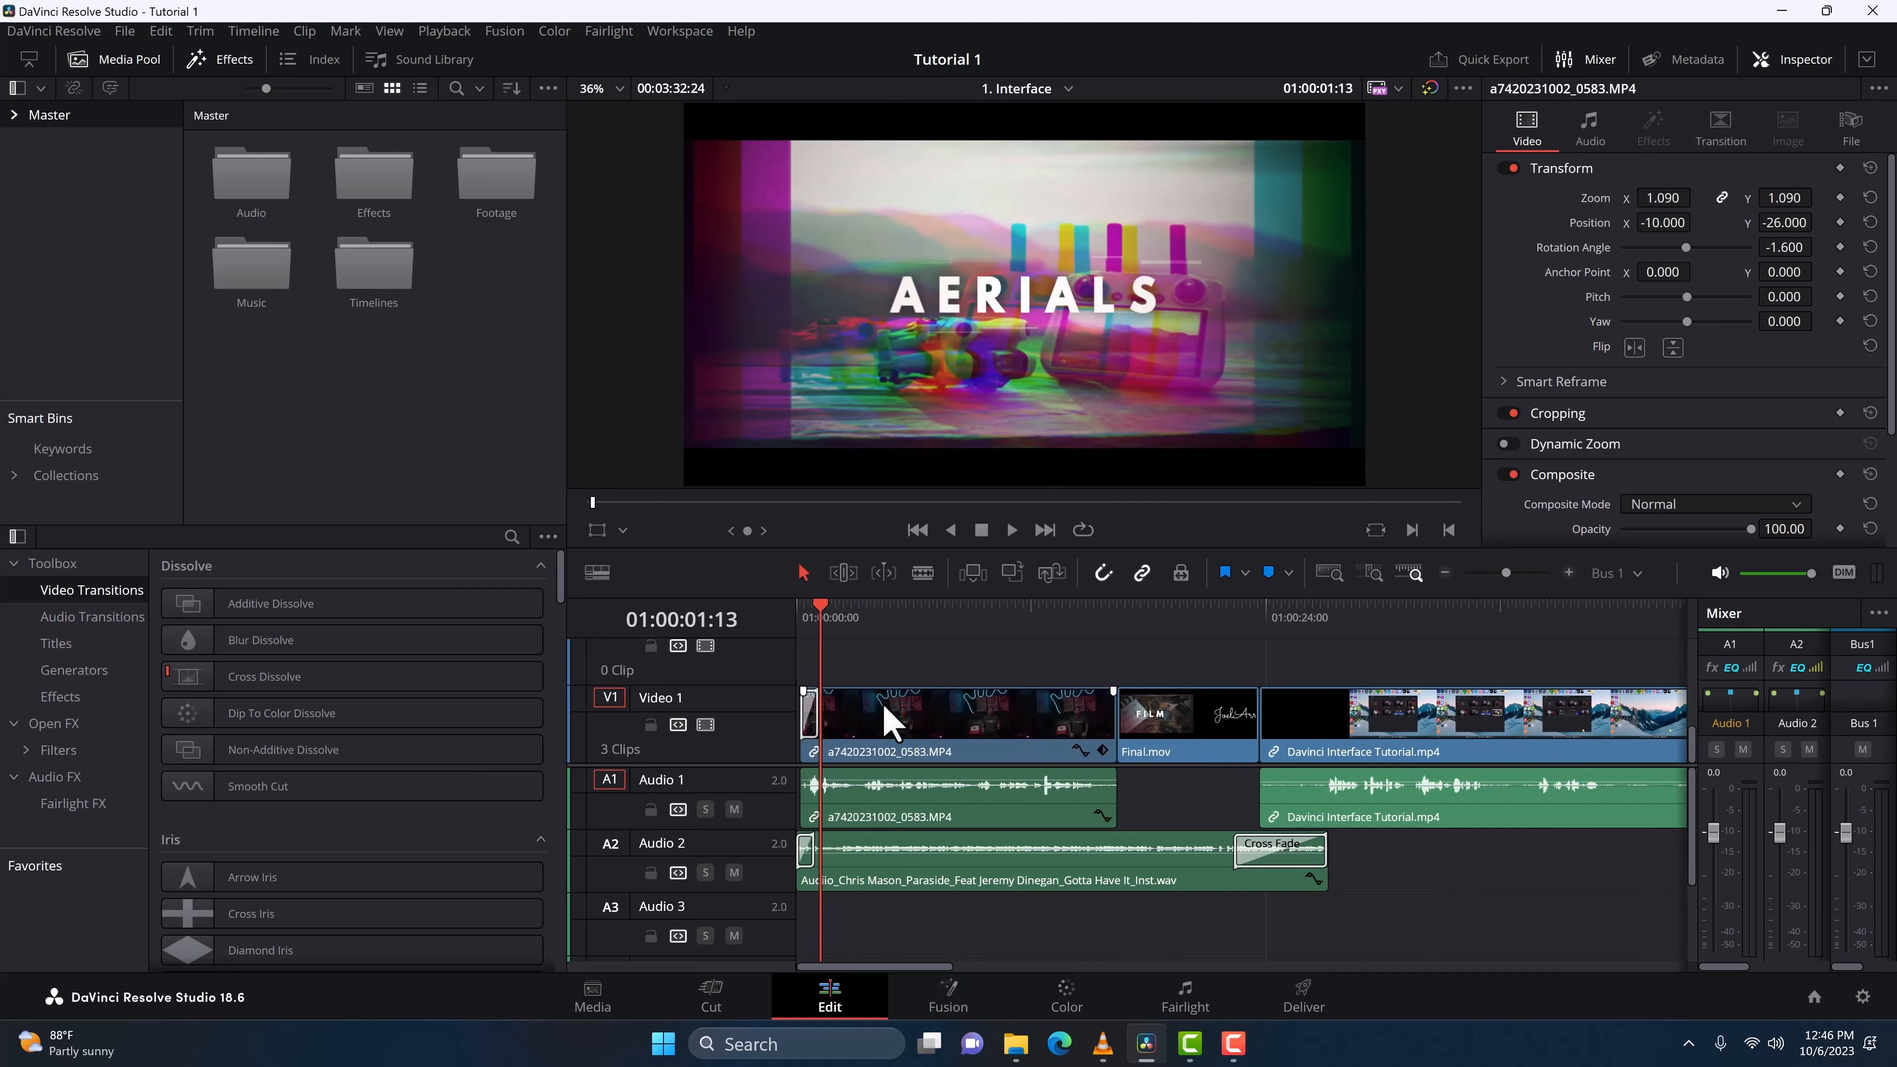
# Step: Select the opening clip together with all clips following it on its track, and clear the selection
pyautogui.click(950, 720)
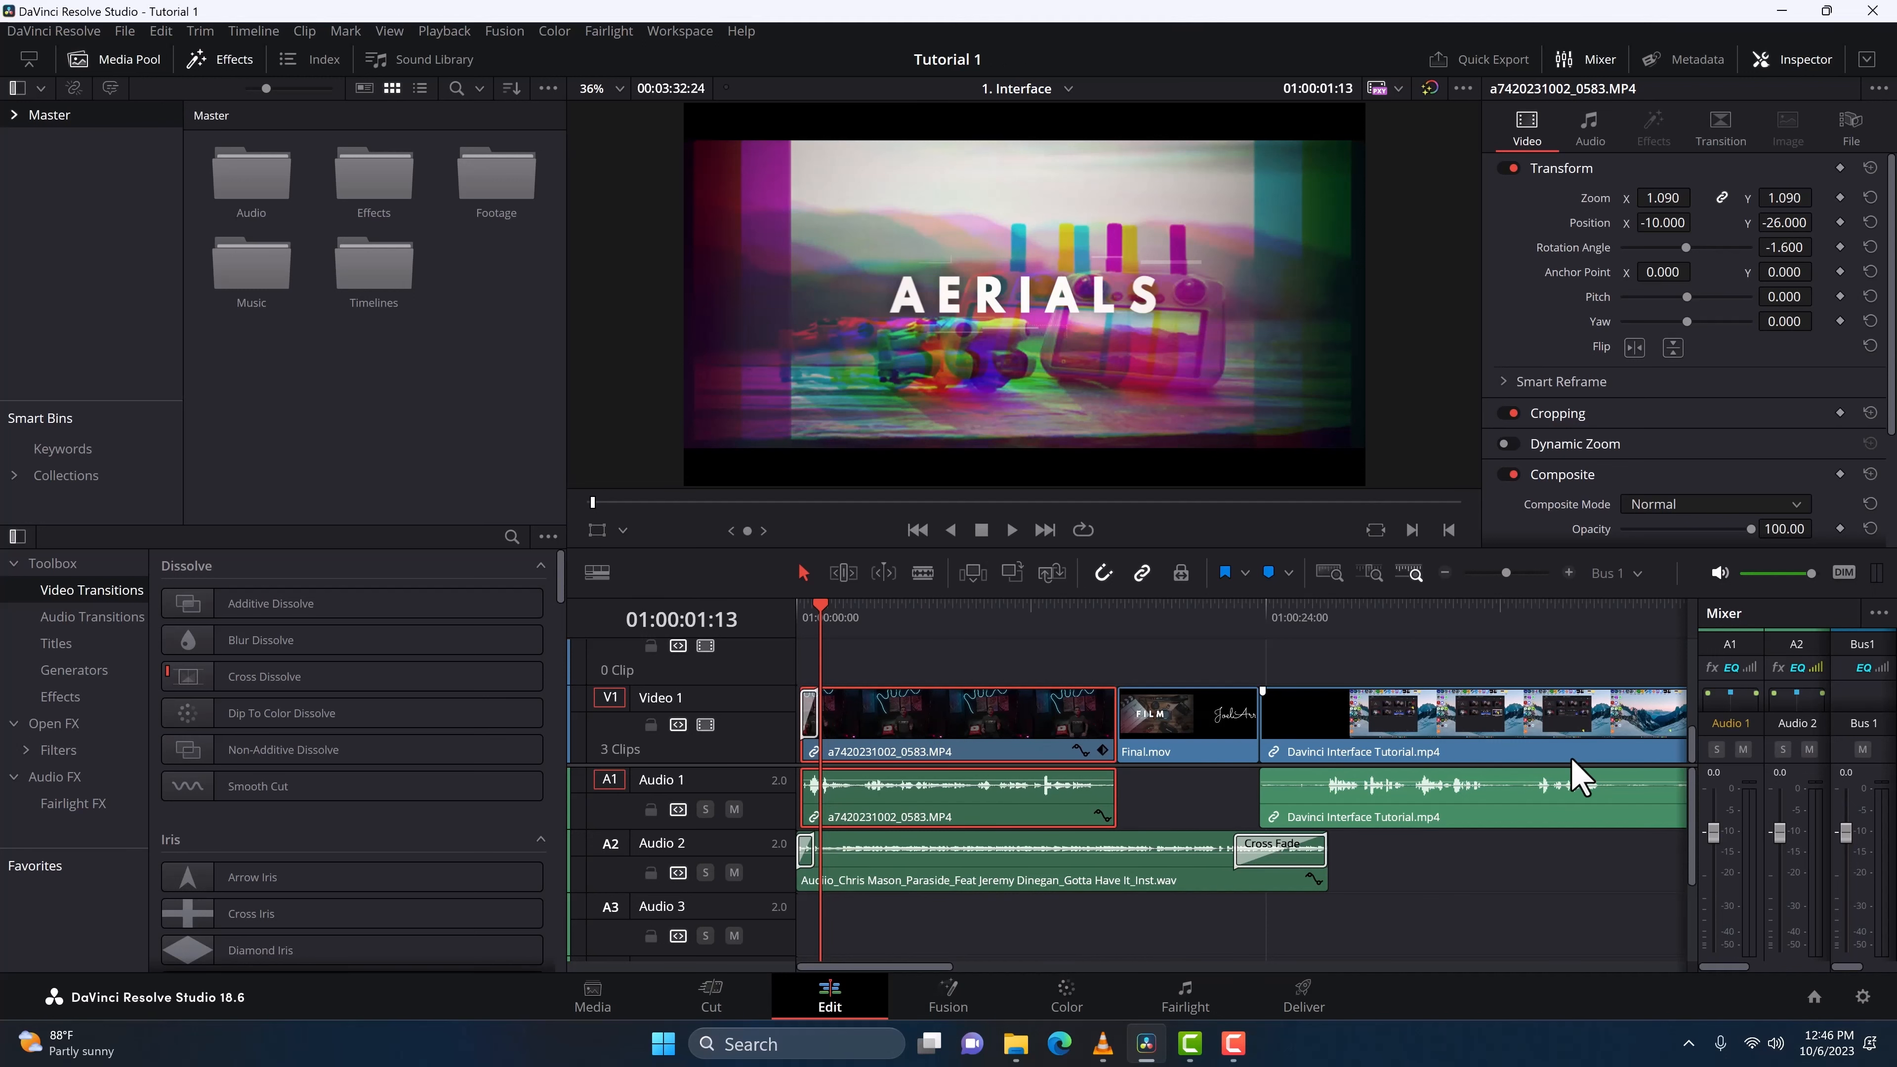
pyautogui.press('y')
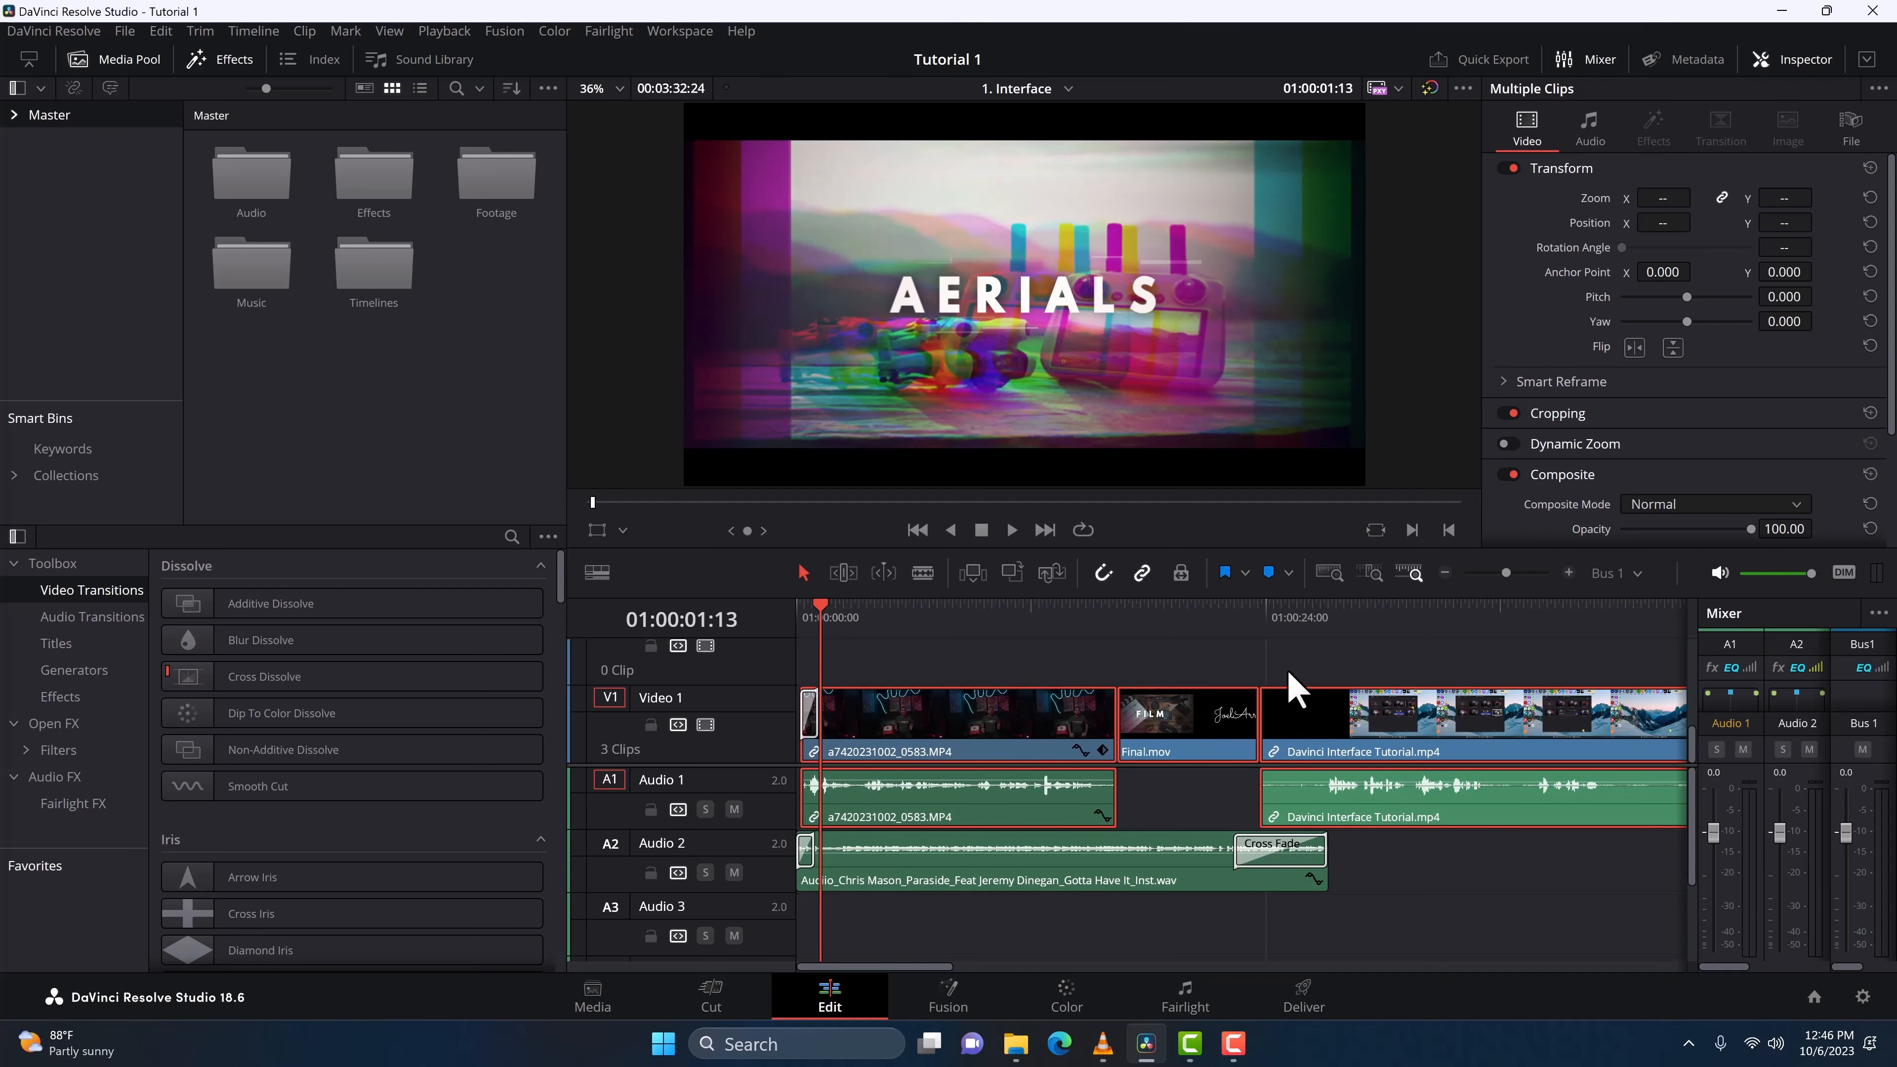
pyautogui.click(1225, 673)
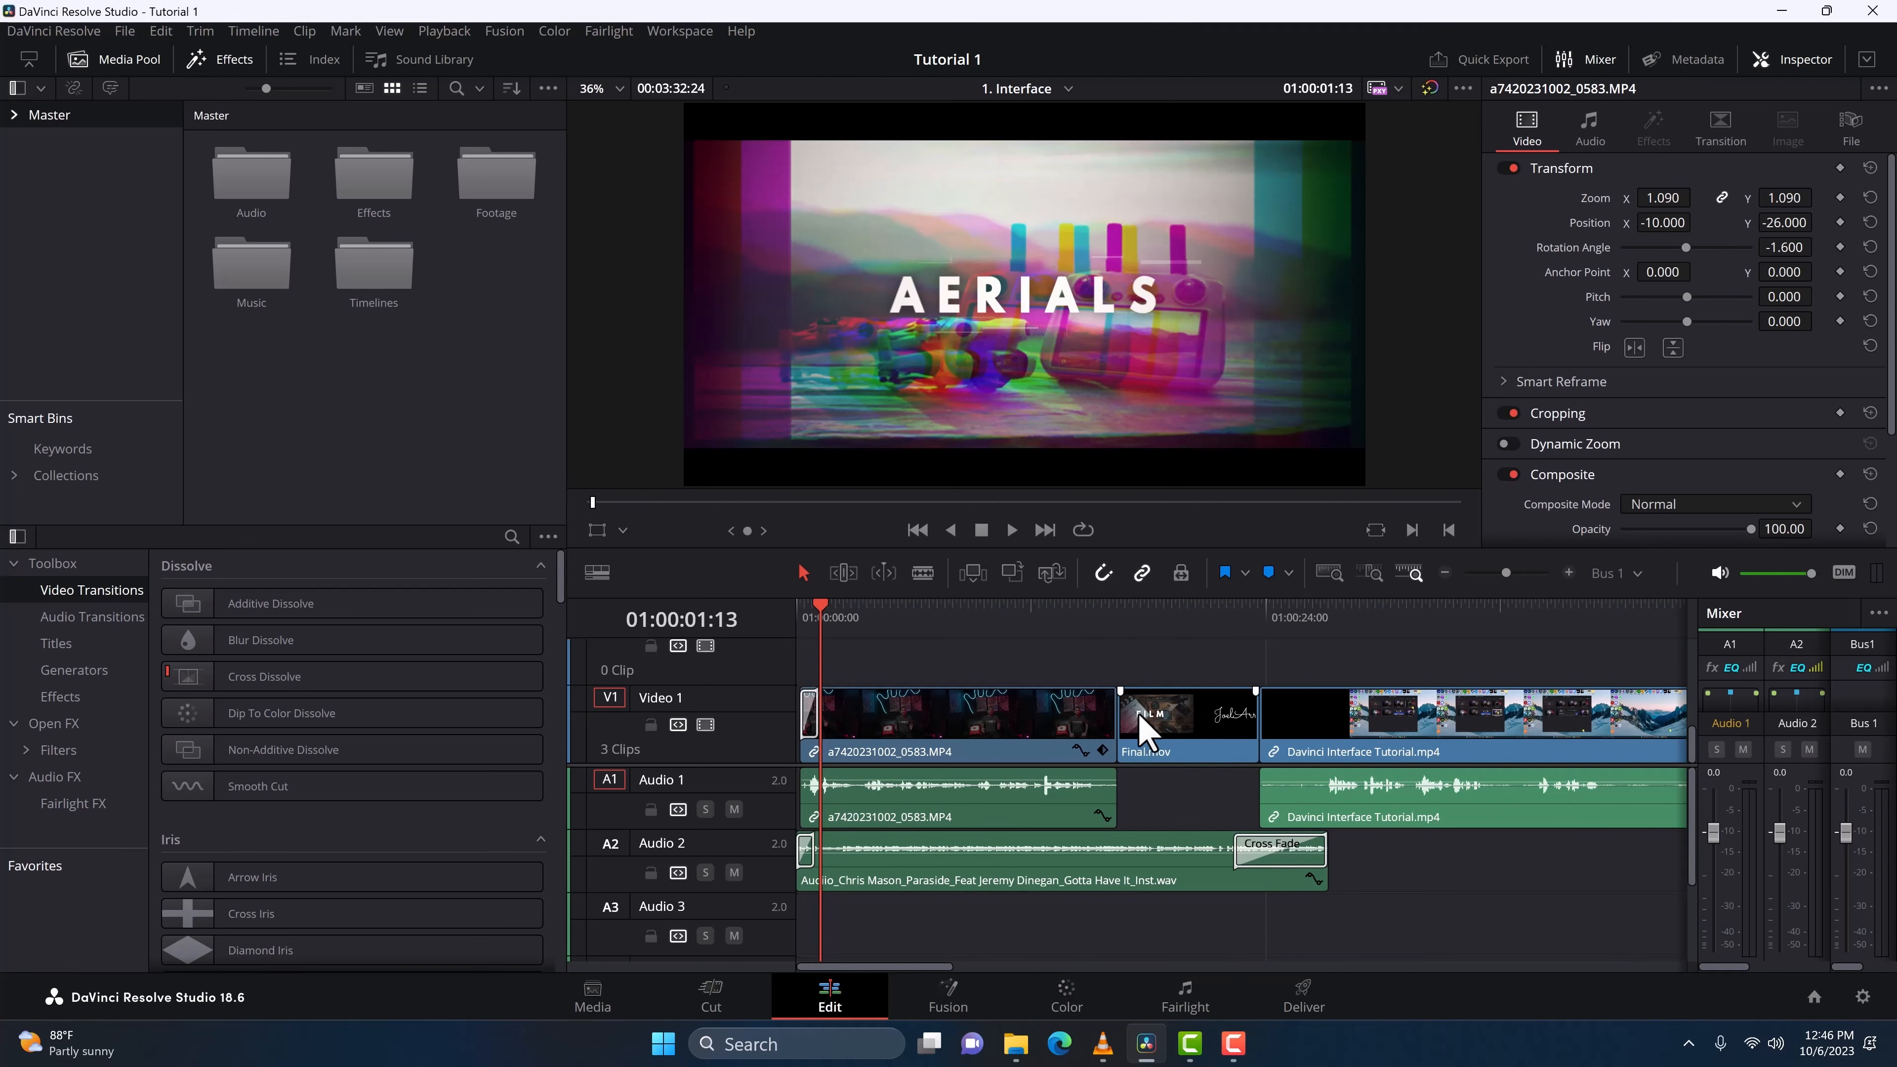
# Step: Select Final.mov together with all clips following it on its track, and move them later to open a gap after the opening clip
pyautogui.press('y')
pyautogui.moveTo(1218, 717); pyautogui.dragTo(1335, 717)
pyautogui.click(1173, 716)
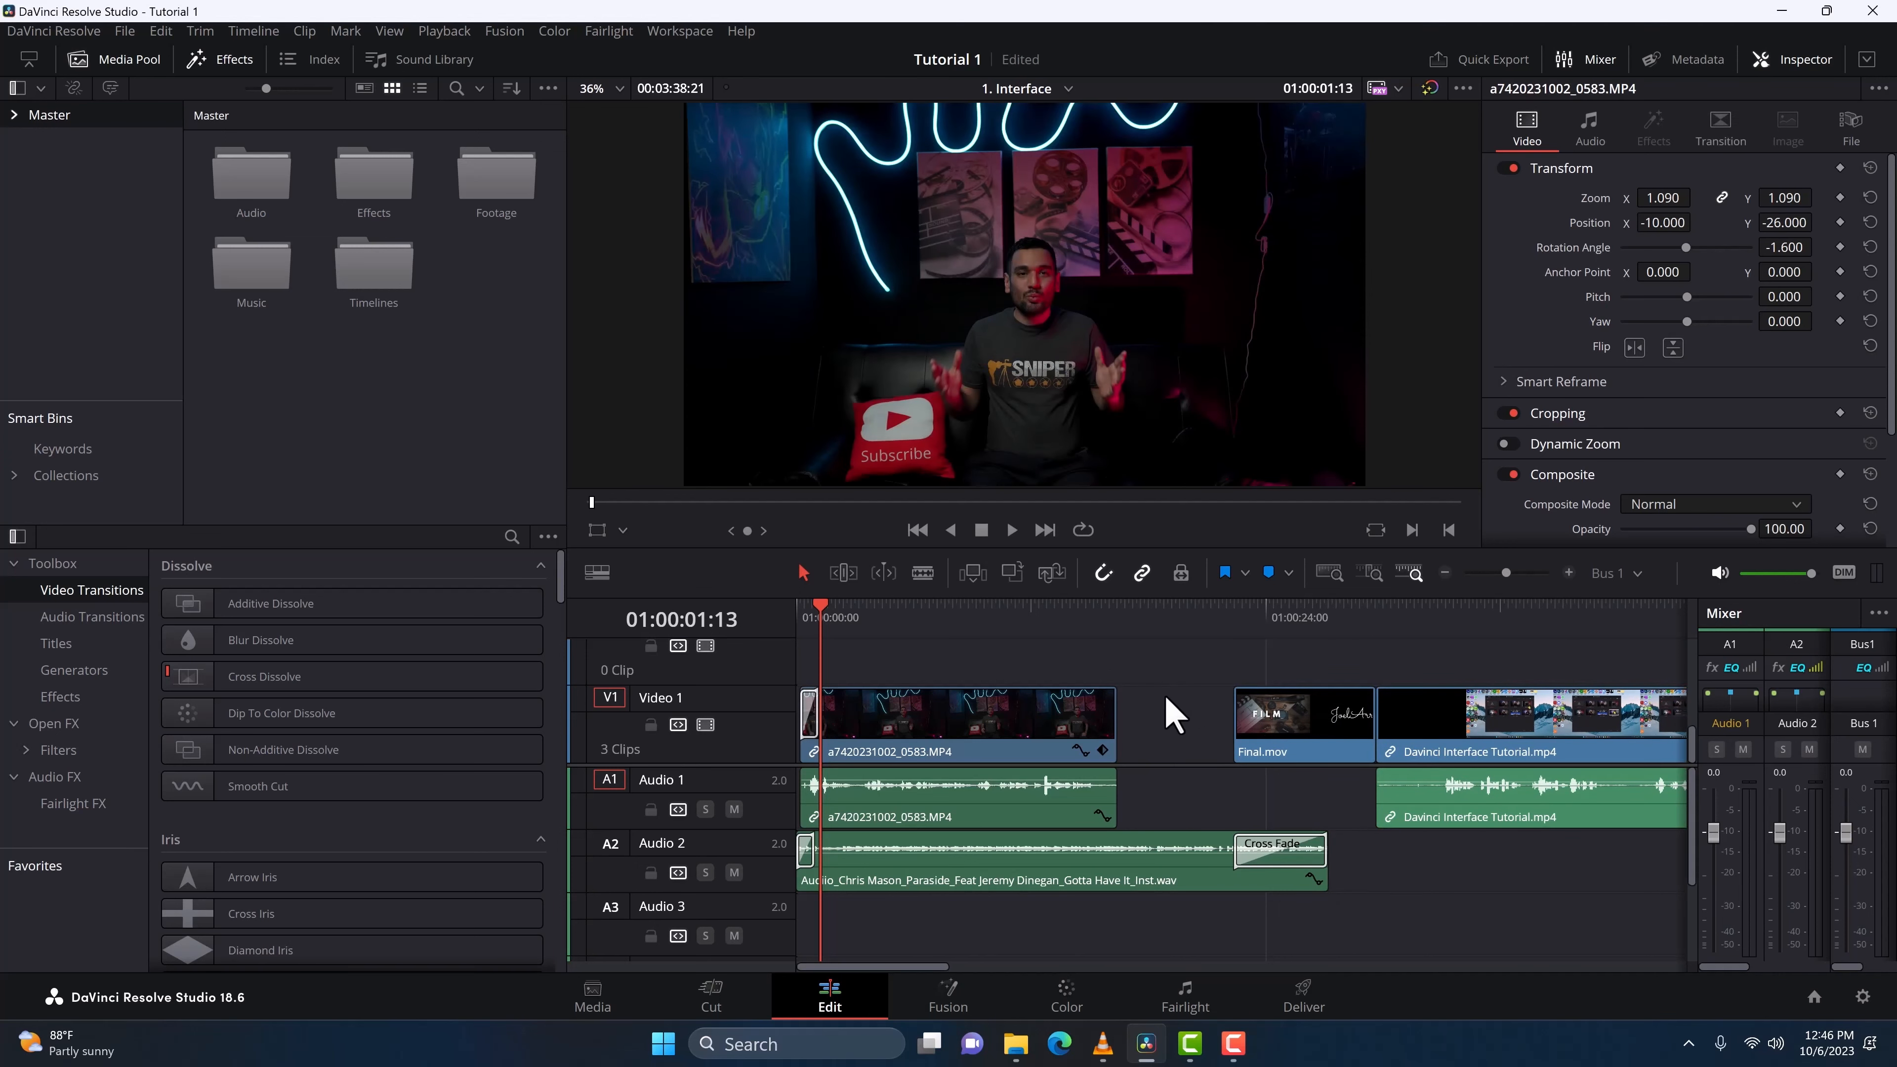
# Step: Move Final.mov earlier with snapping off, and with snapping on again place it against the end of the opening clip
pyautogui.click(1297, 718)
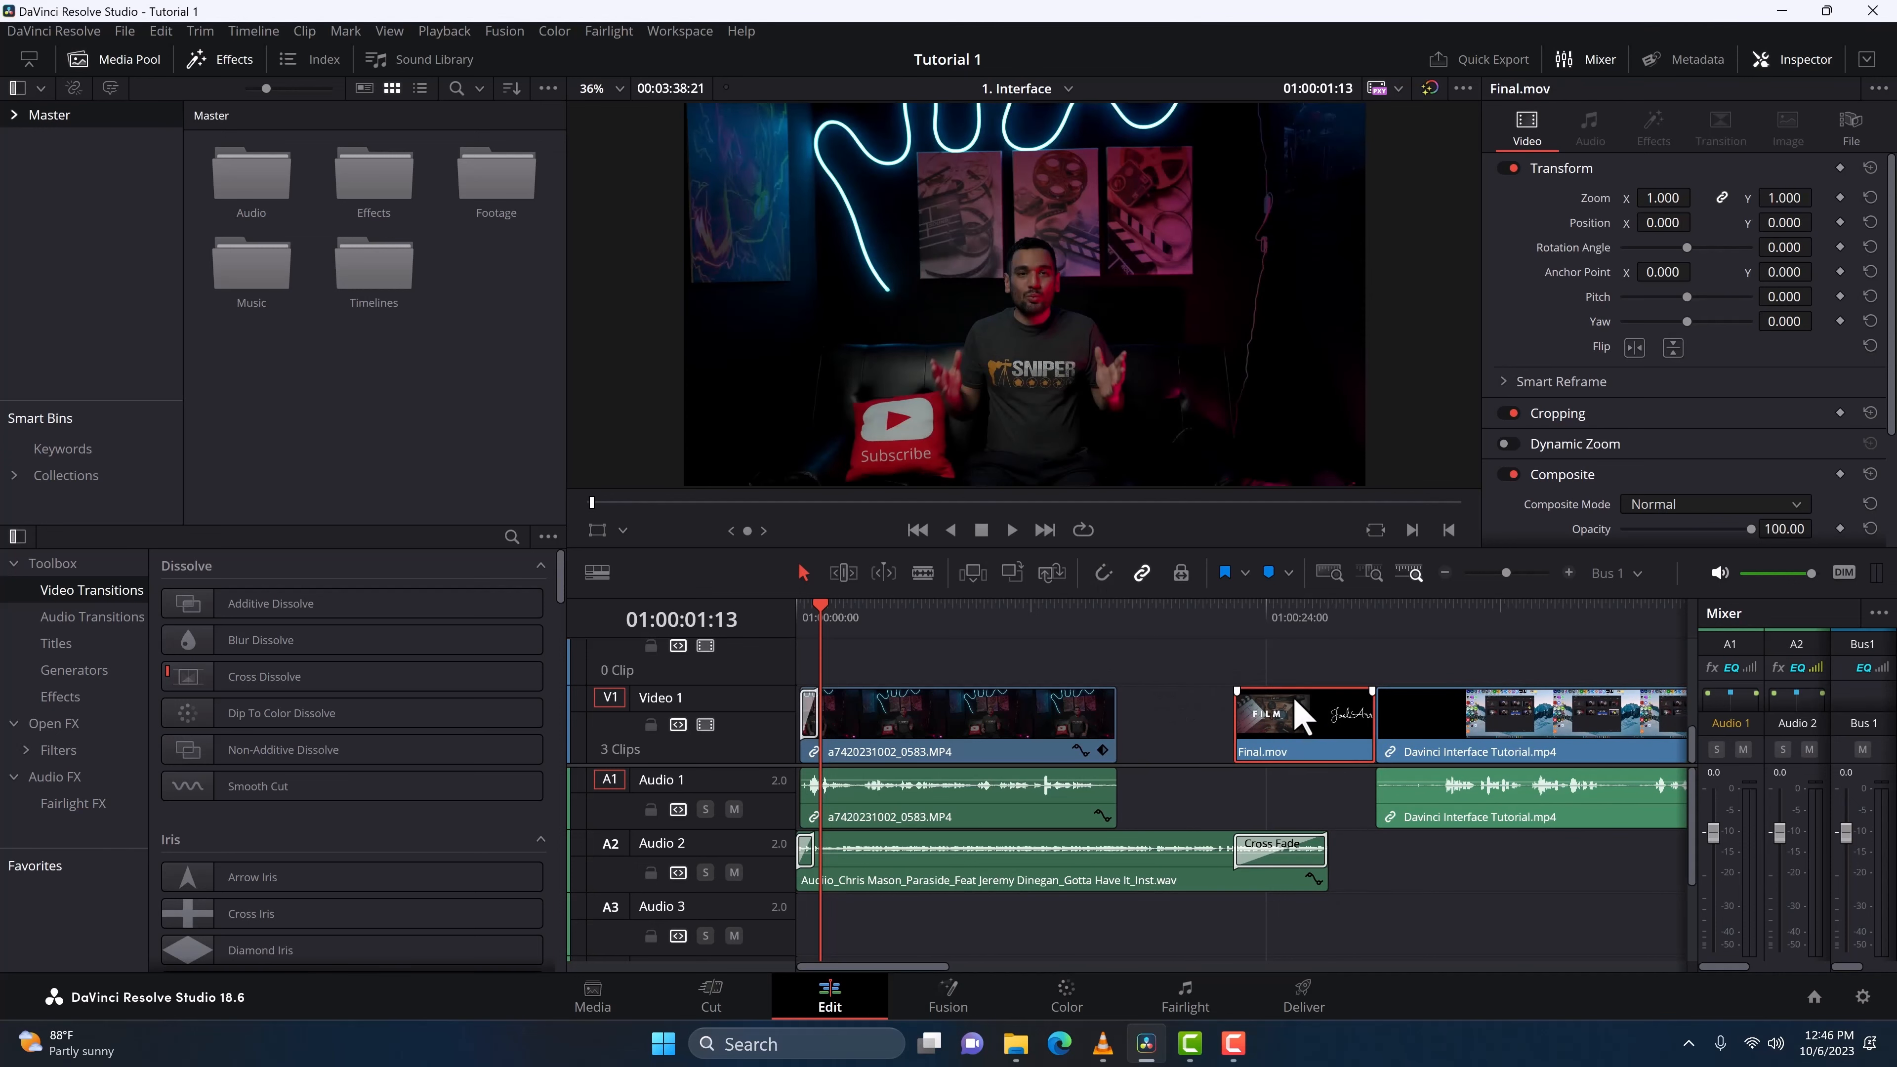
pyautogui.moveTo(1292, 718); pyautogui.dragTo(1226, 735)
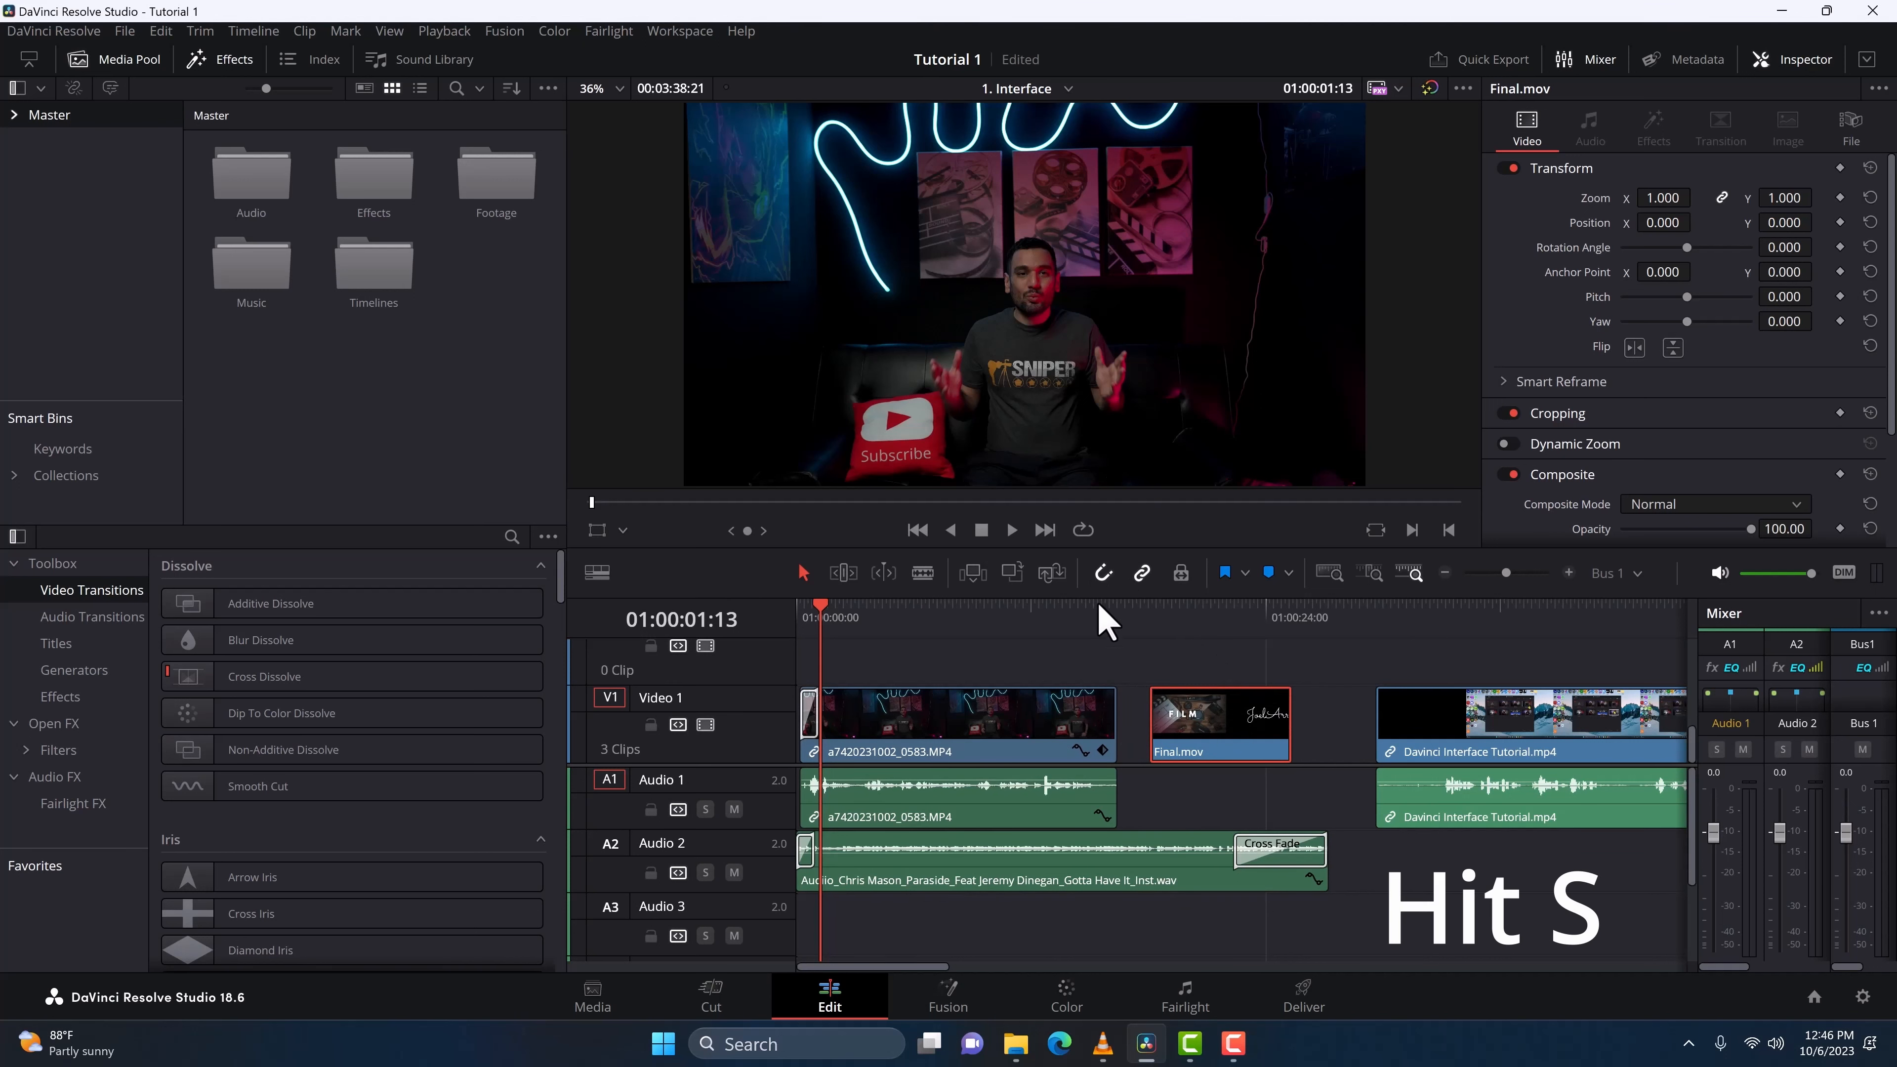
pyautogui.moveTo(1249, 728); pyautogui.dragTo(1219, 722)
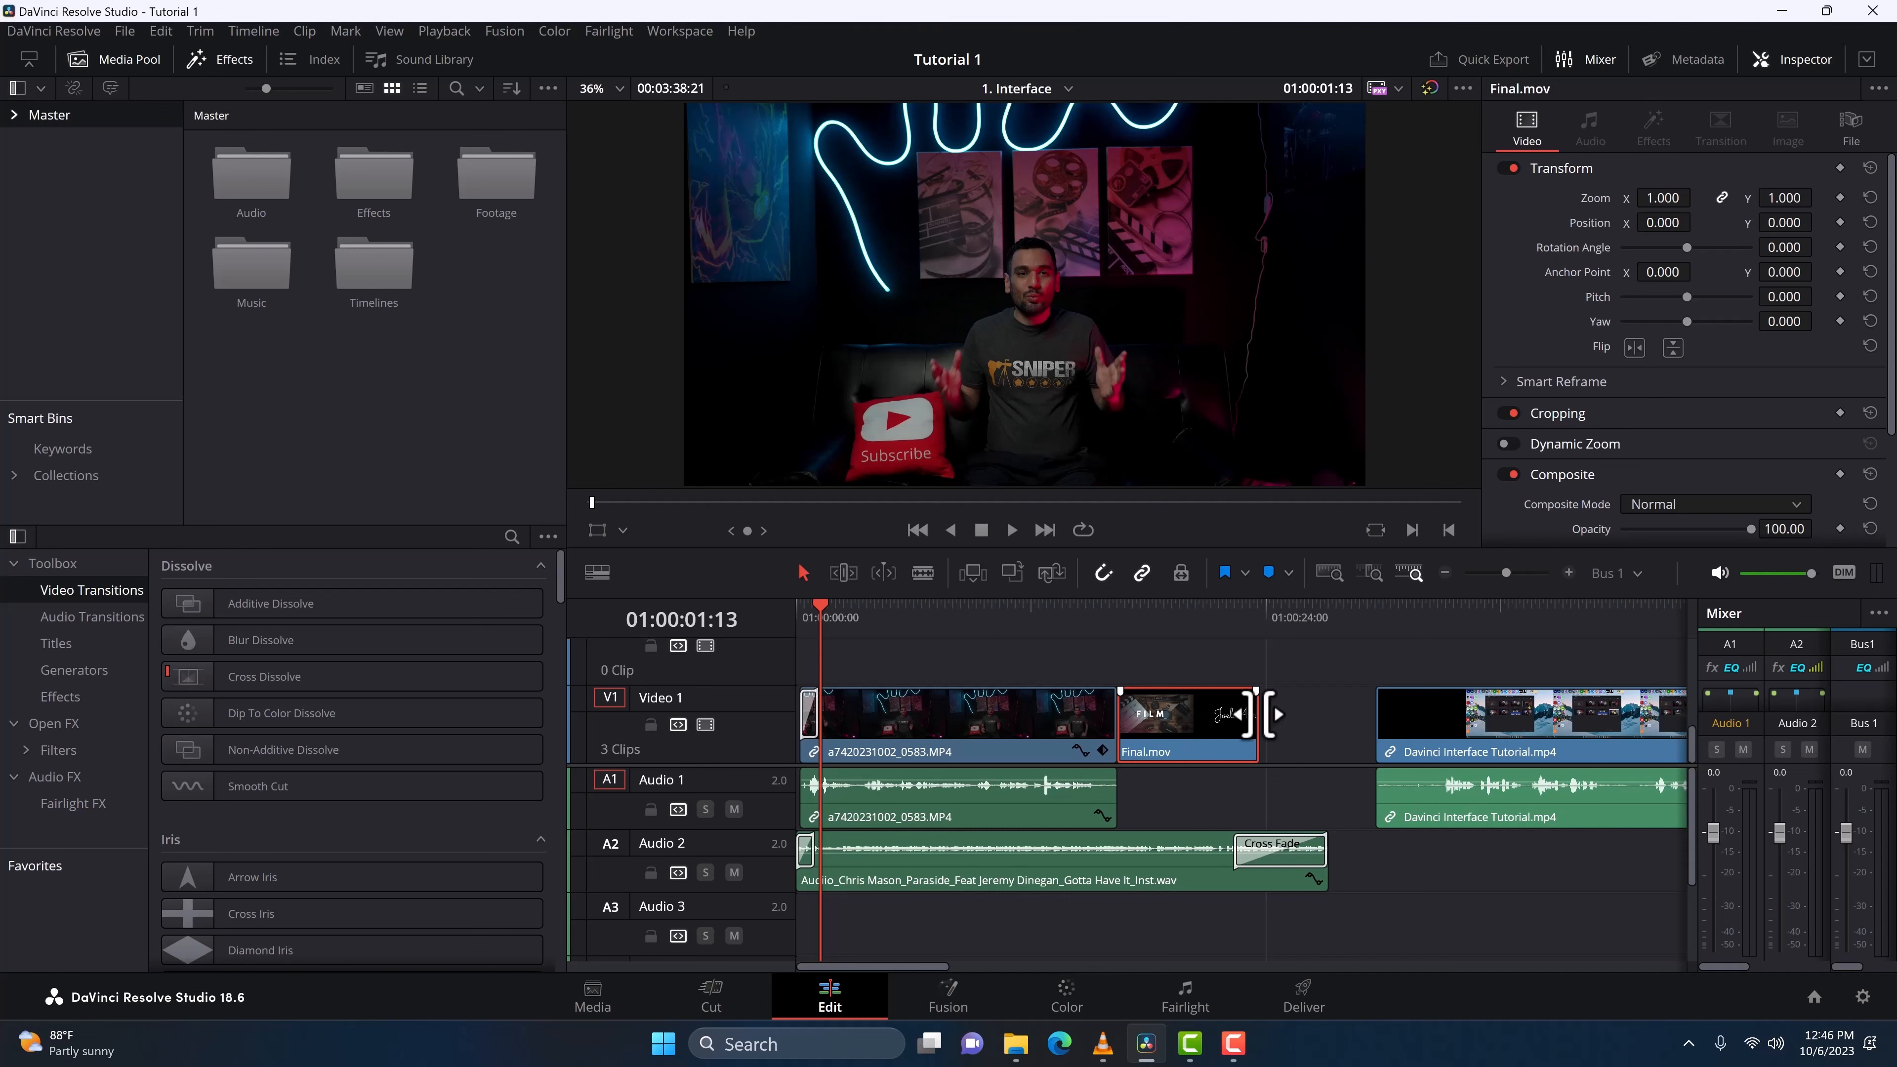
# Step: Ripple-delete the gap between Final.mov and Davinci Interface Tutorial.mp4
pyautogui.click(1323, 720)
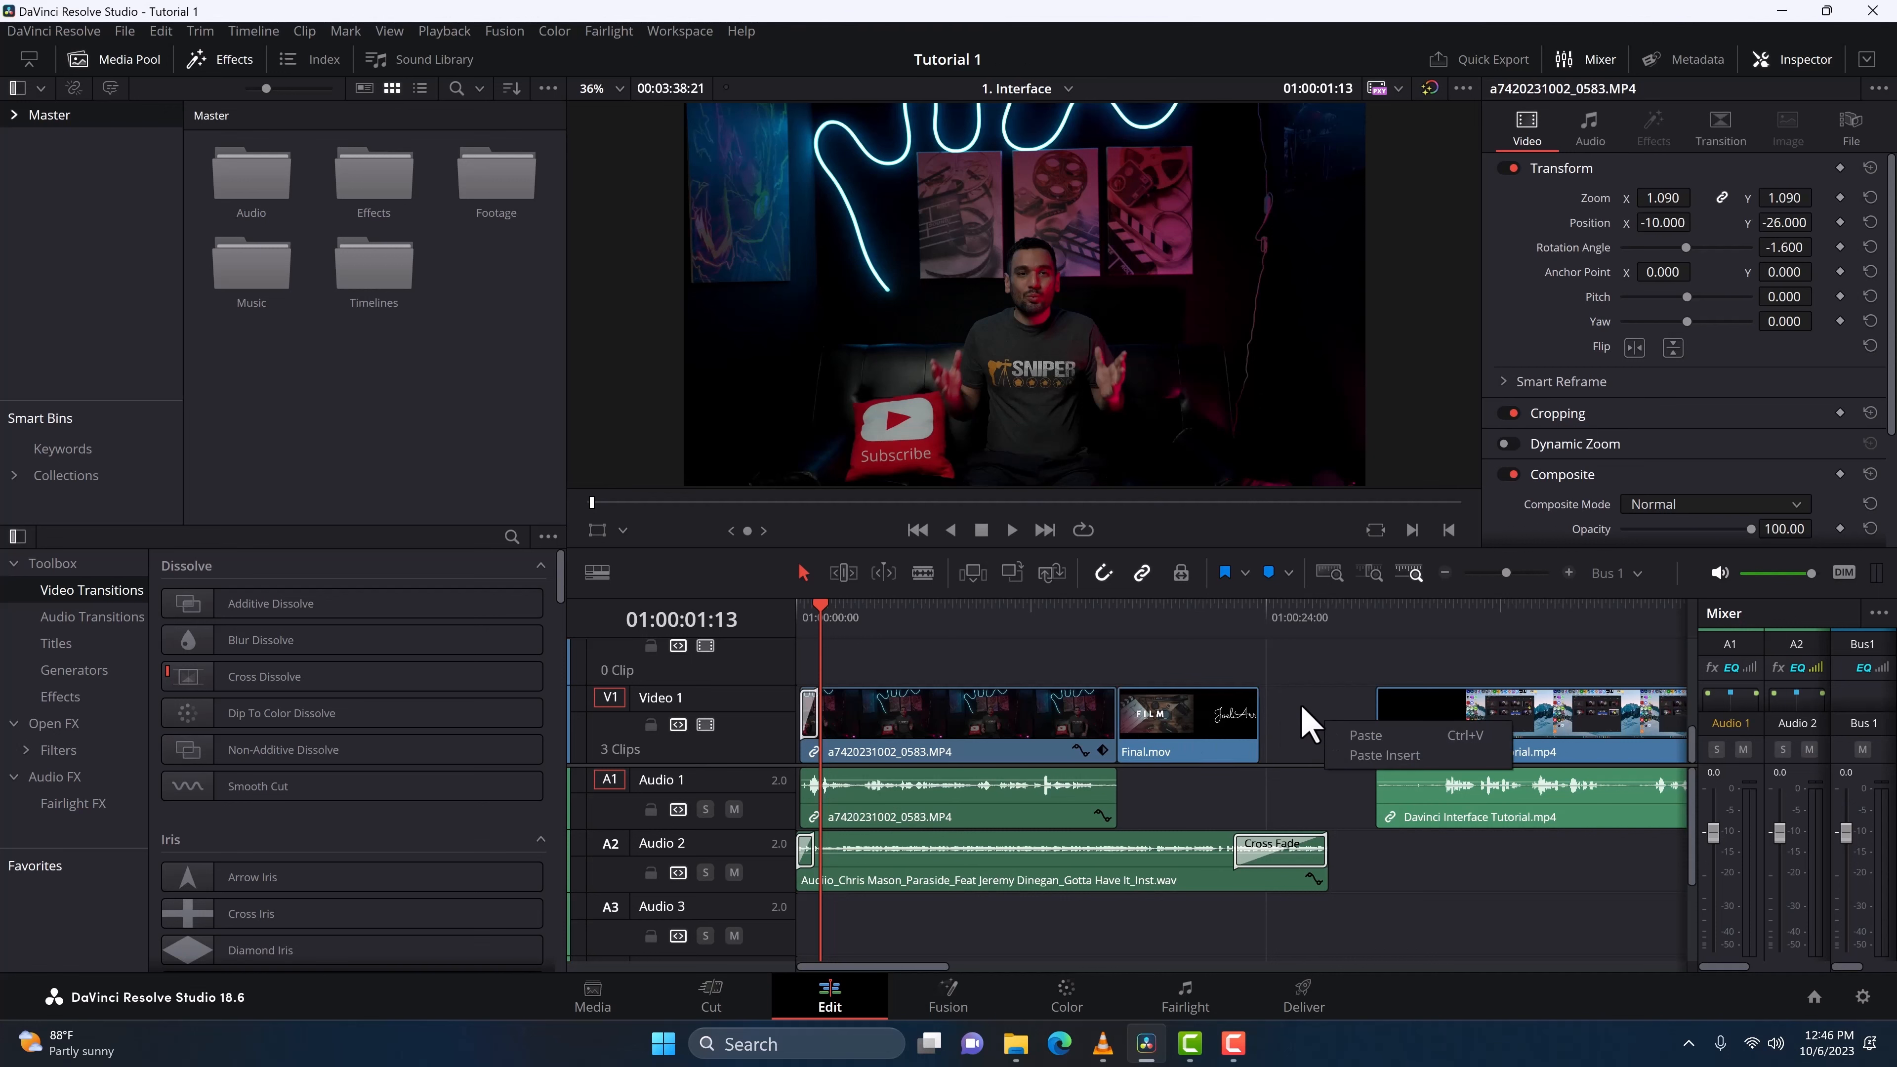
pyautogui.click(1300, 721)
pyautogui.rightClick(1299, 721)
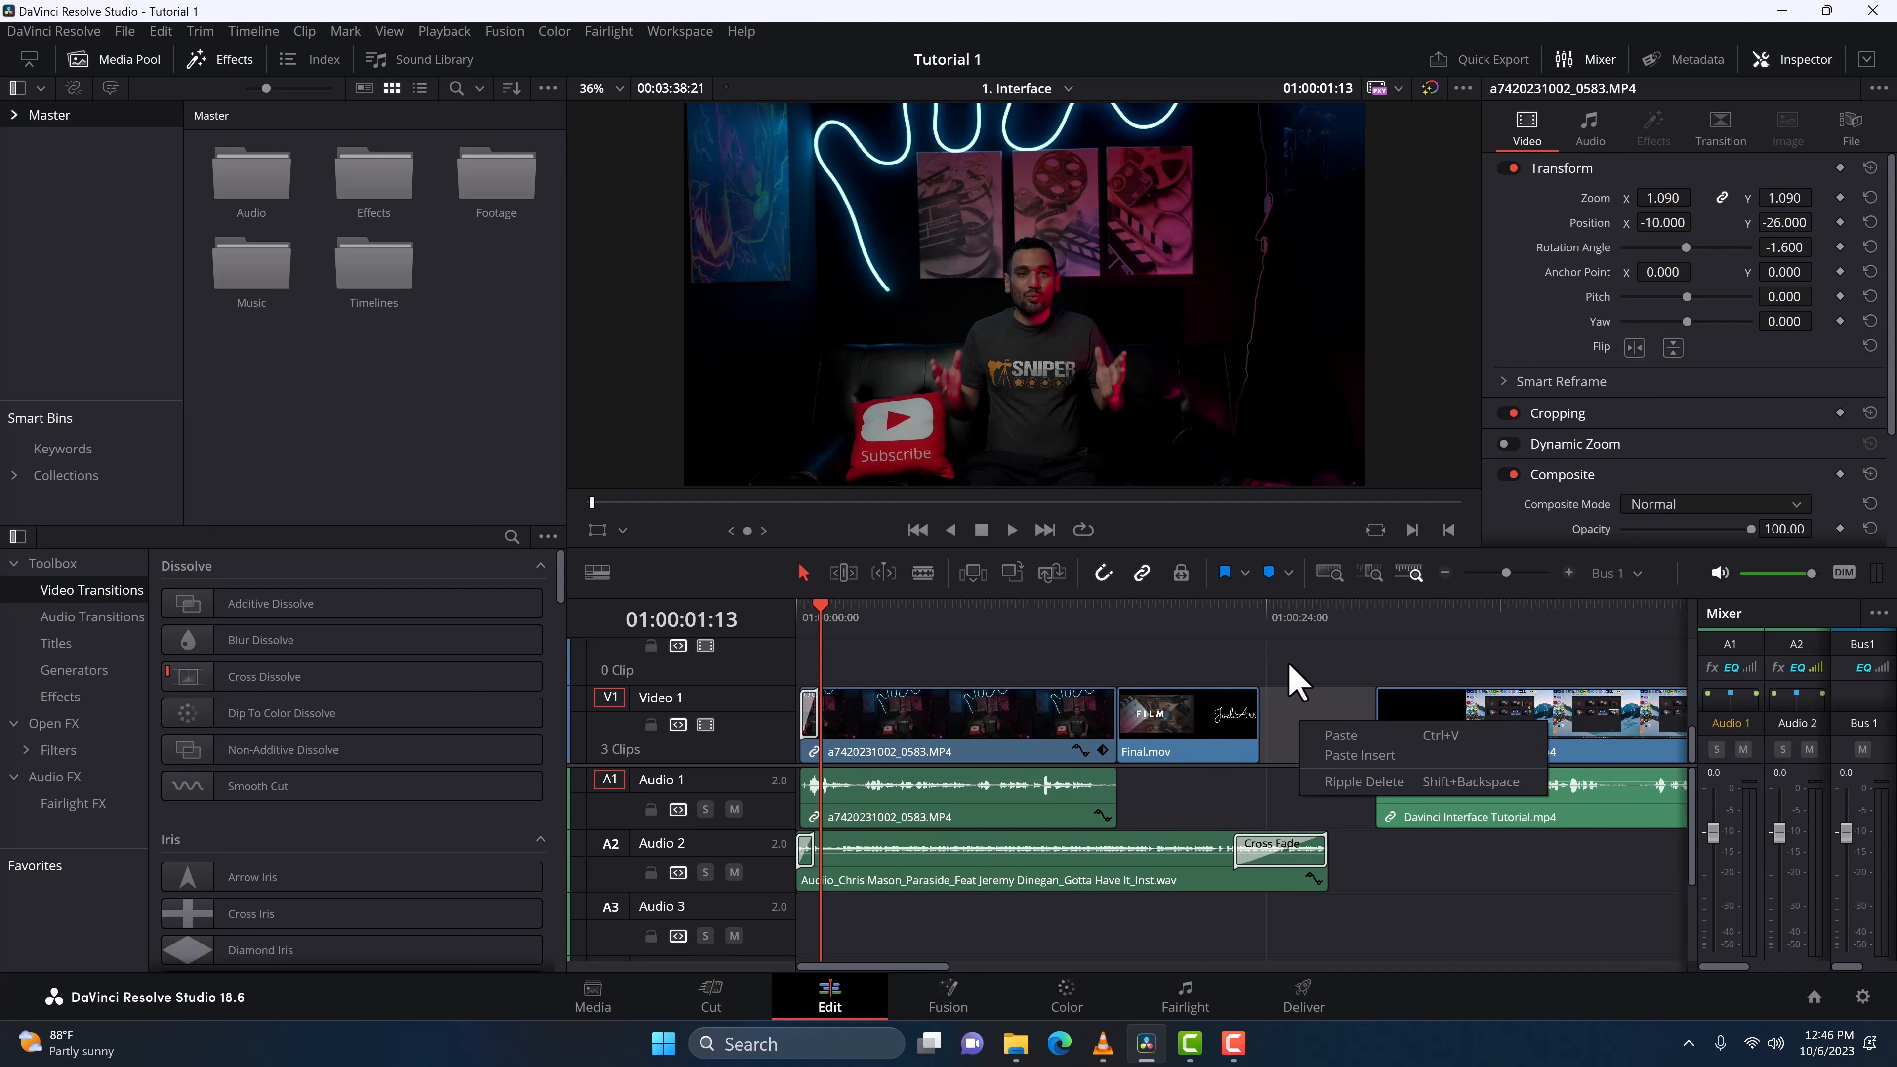
pyautogui.click(1277, 703)
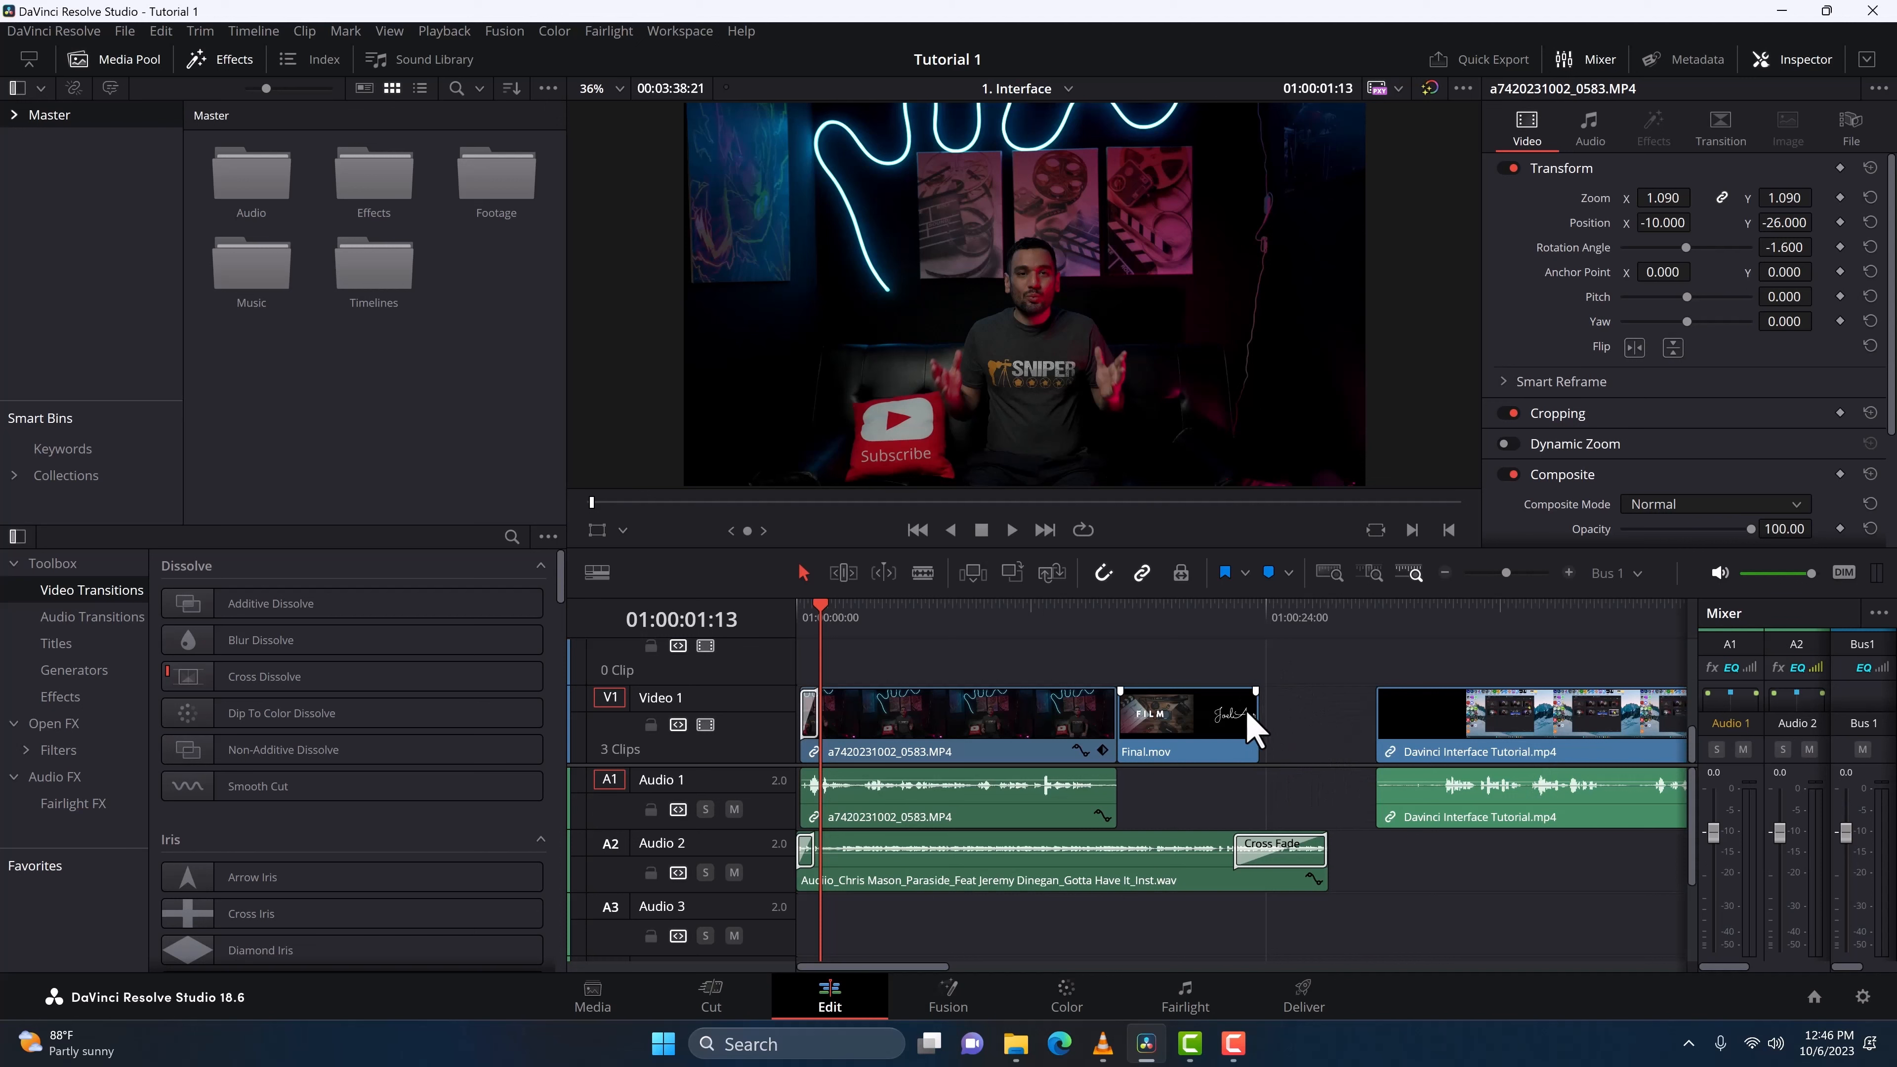
pyautogui.click(1322, 736)
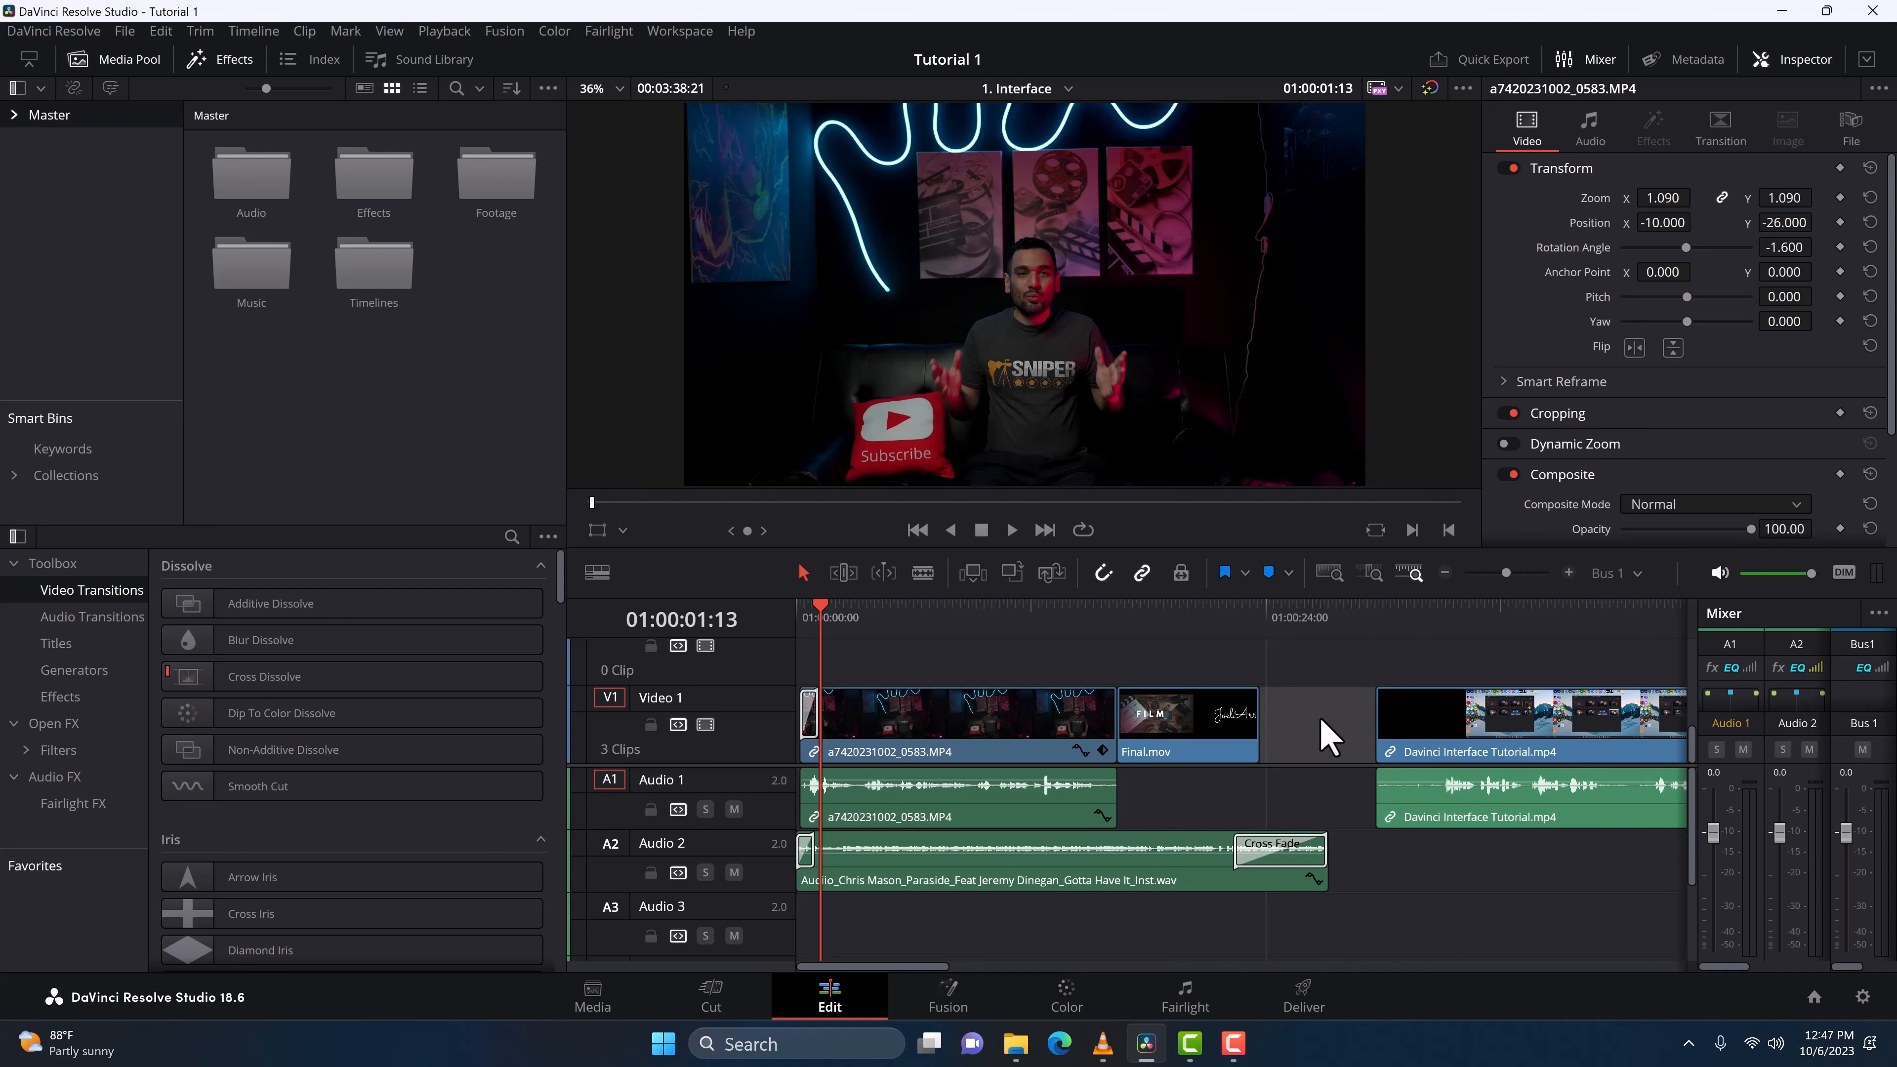
pyautogui.rightClick(1322, 736)
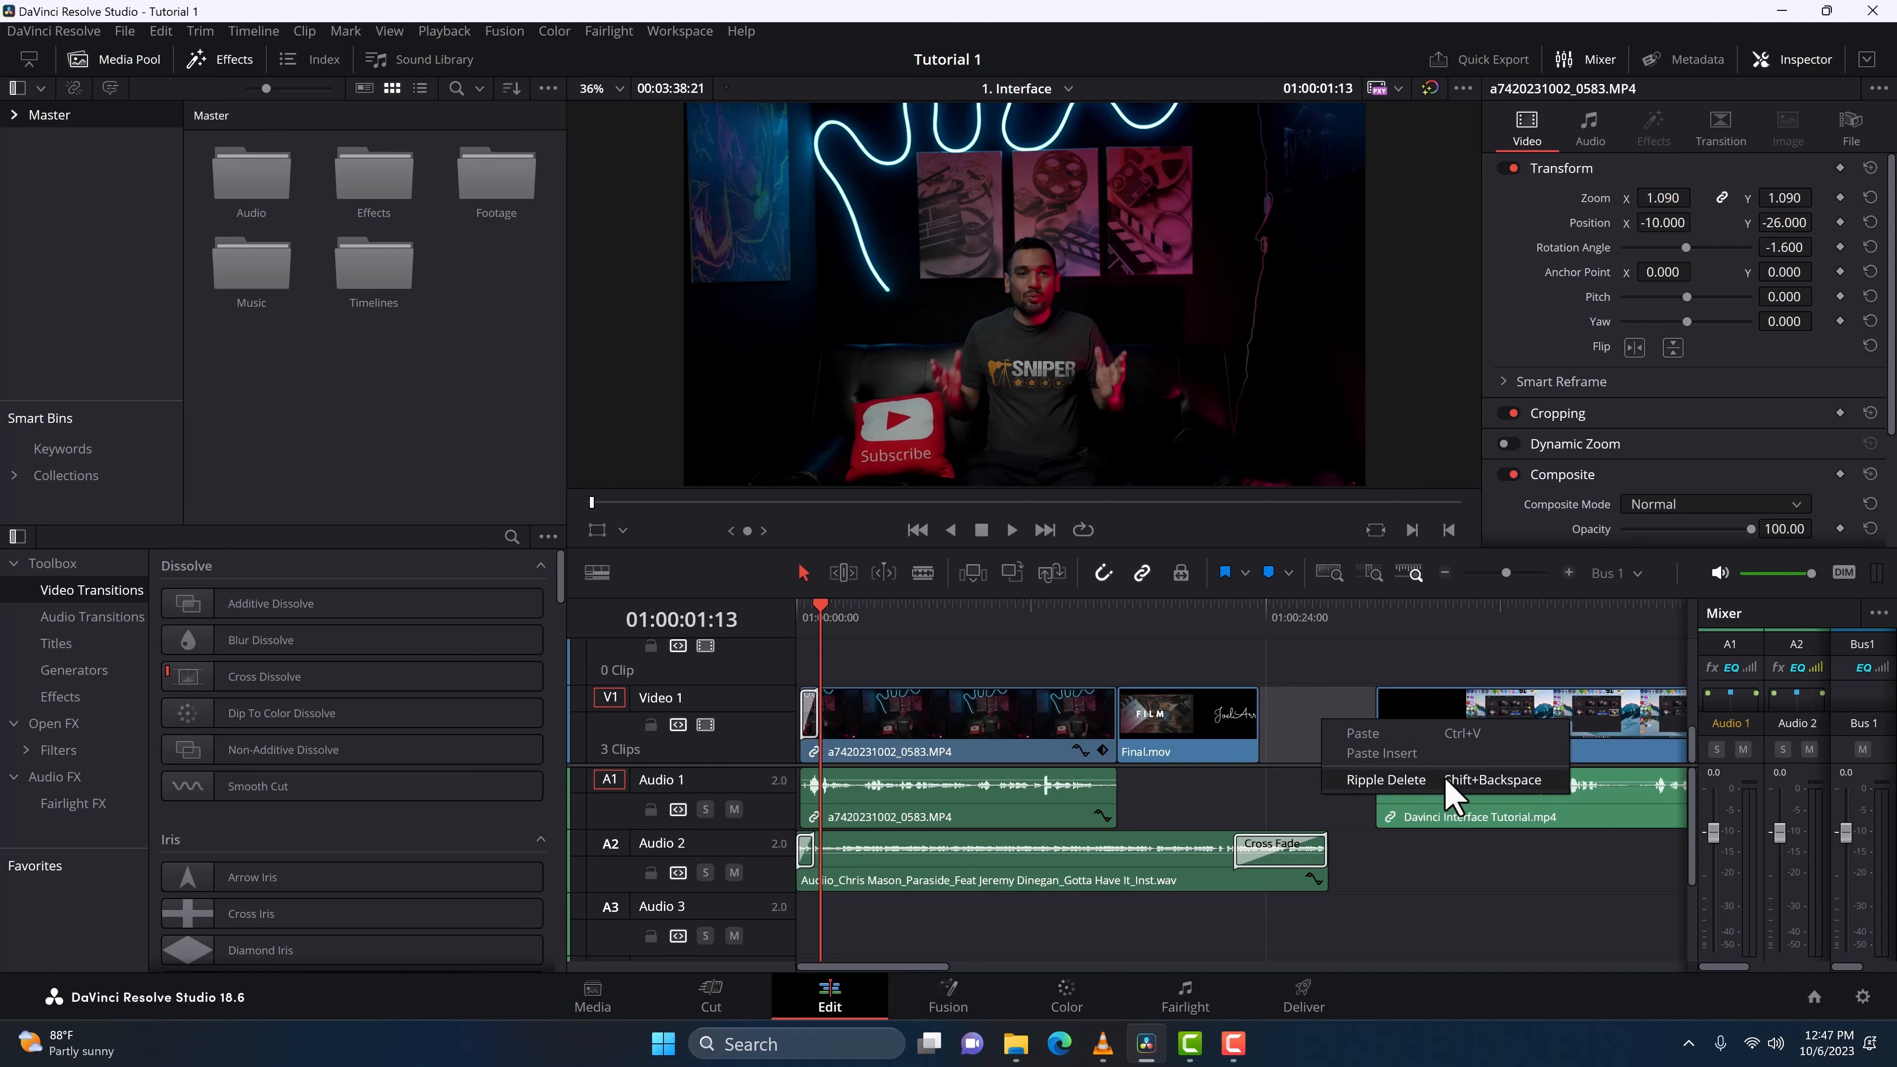
pyautogui.click(1305, 753)
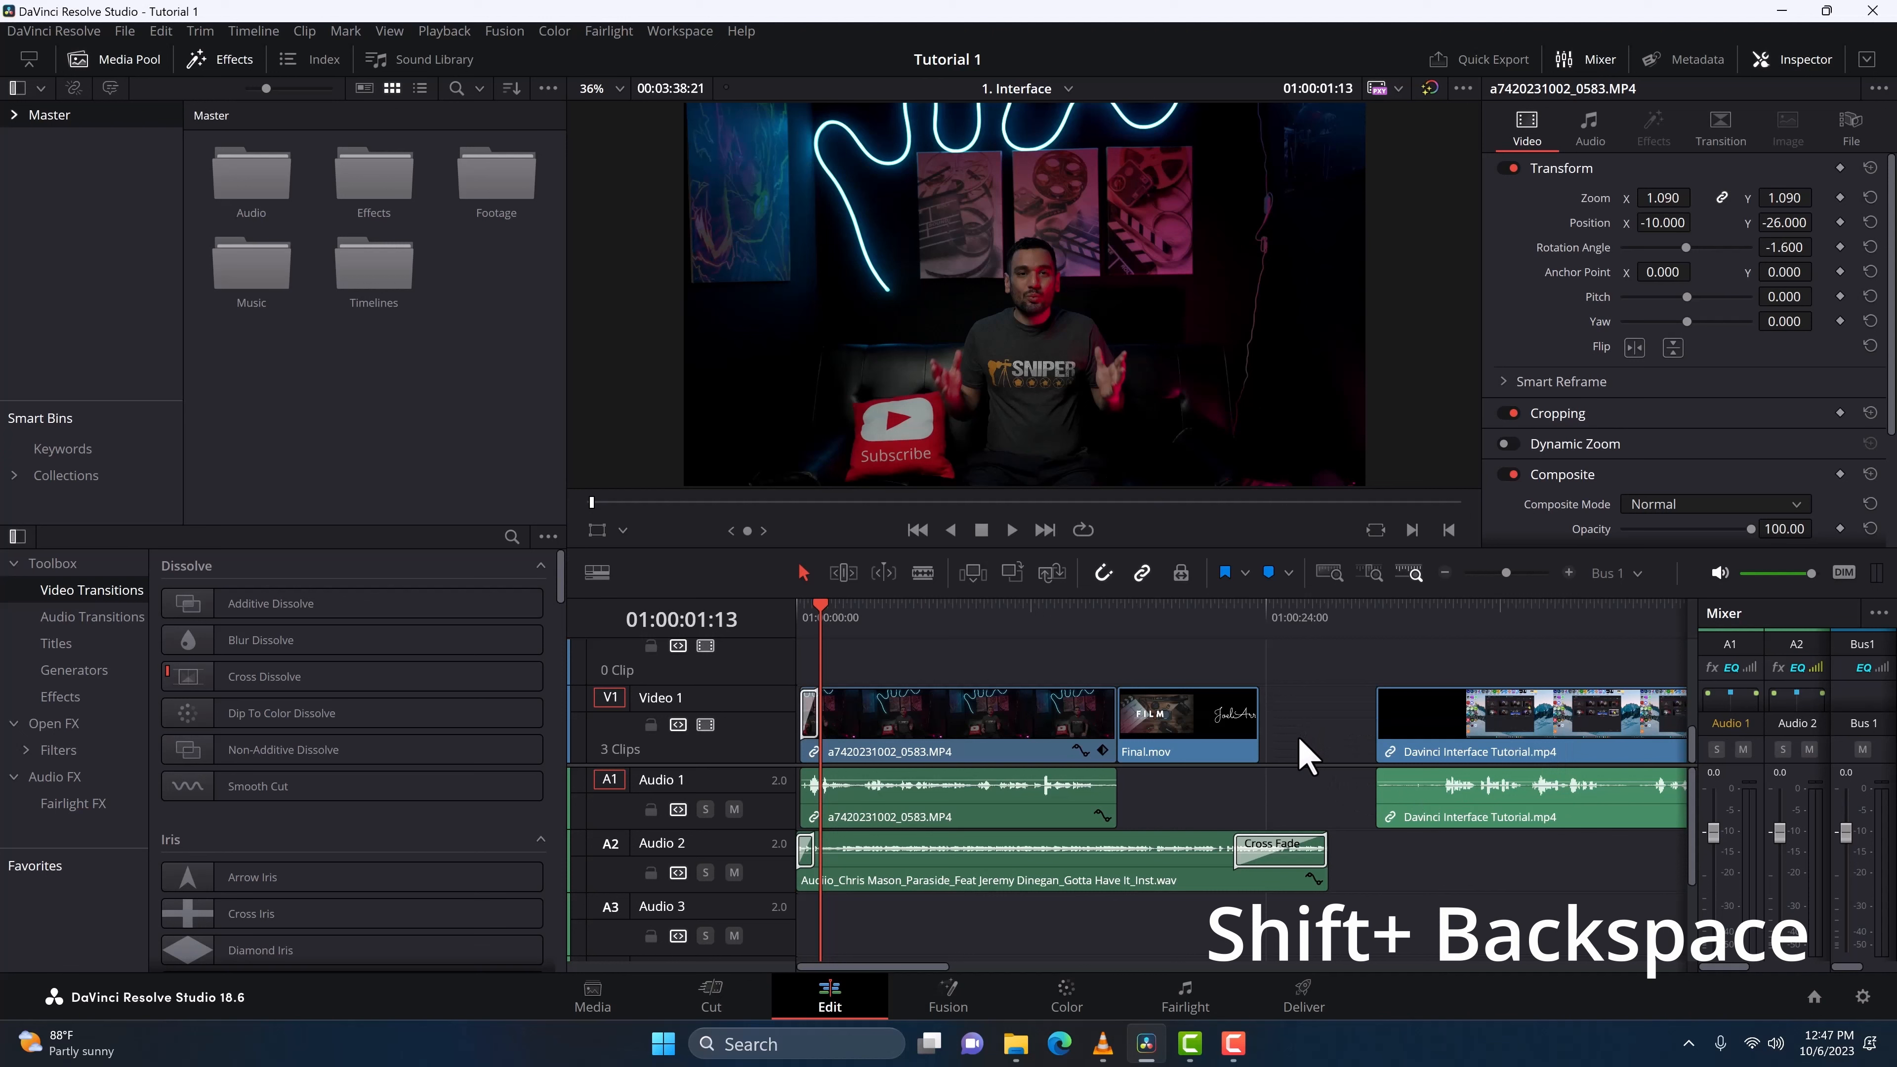
pyautogui.click(1303, 756)
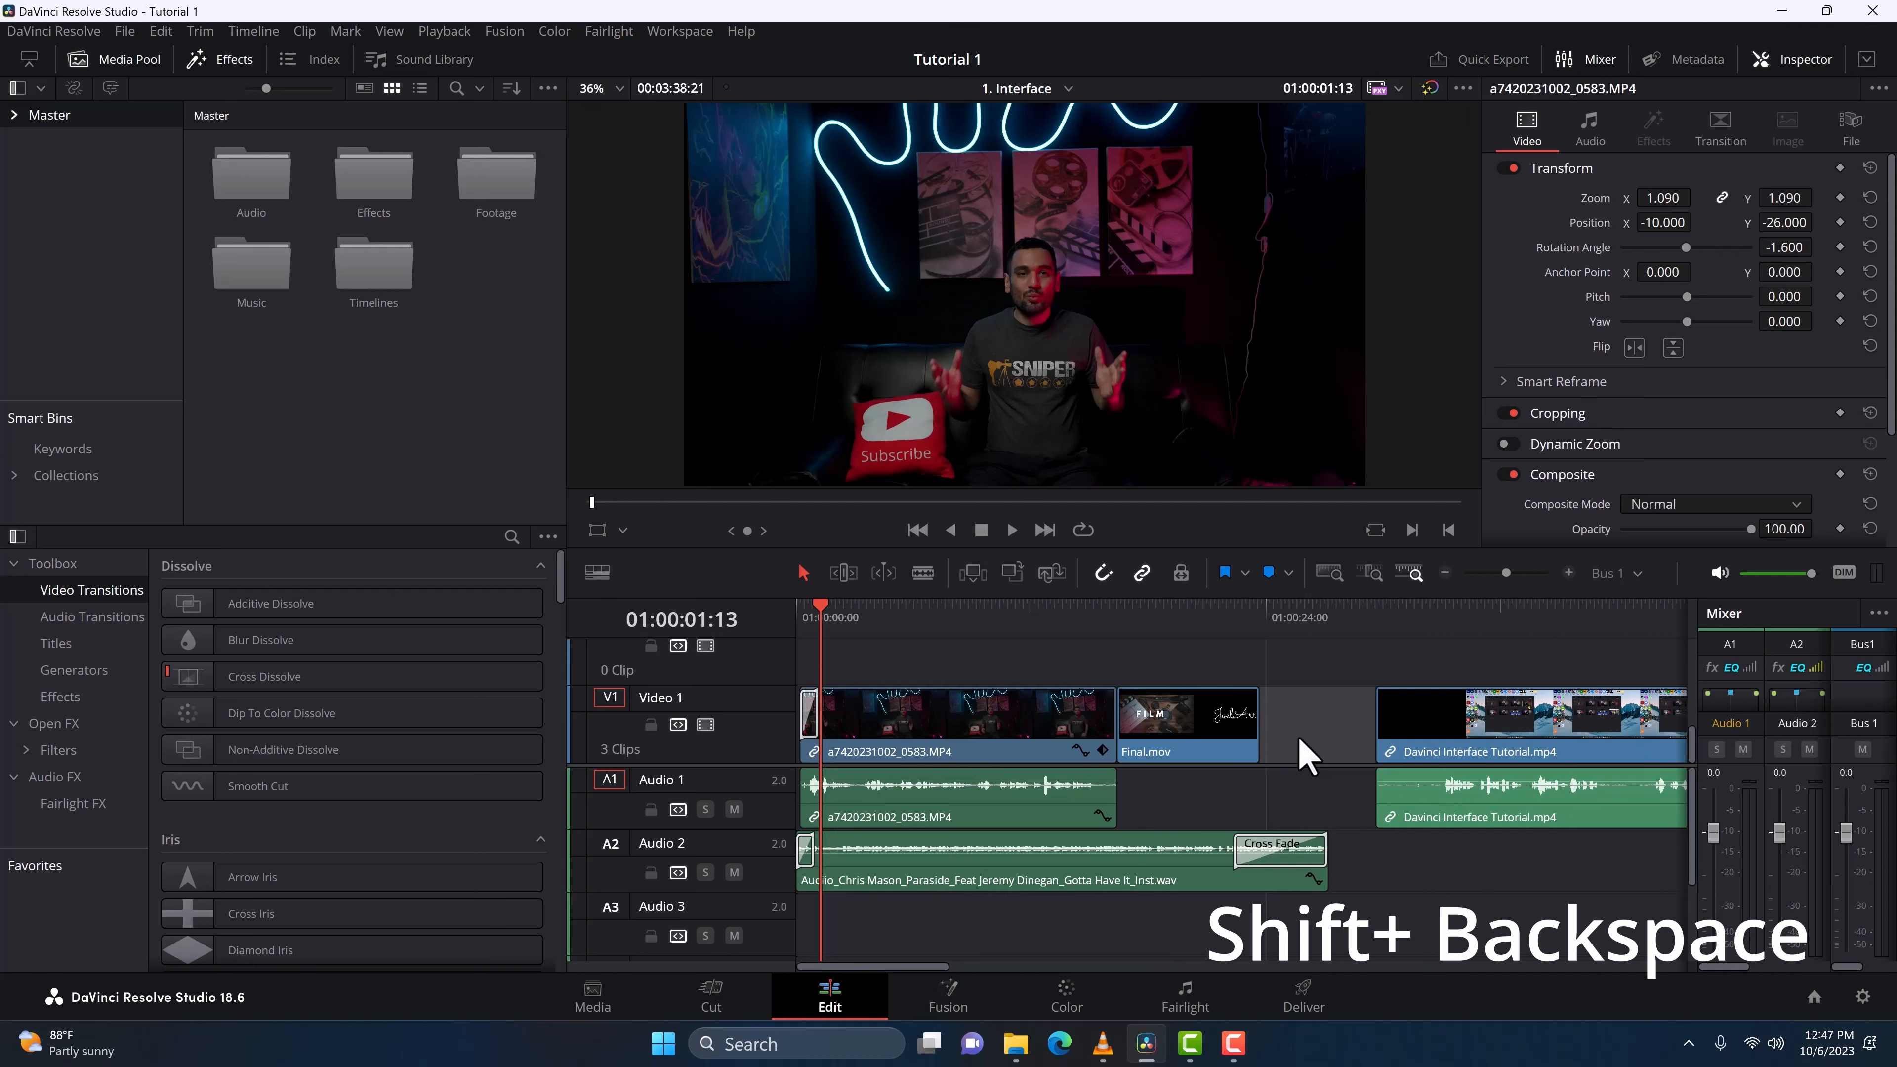
pyautogui.hotkey('shift', 'BackSpace')
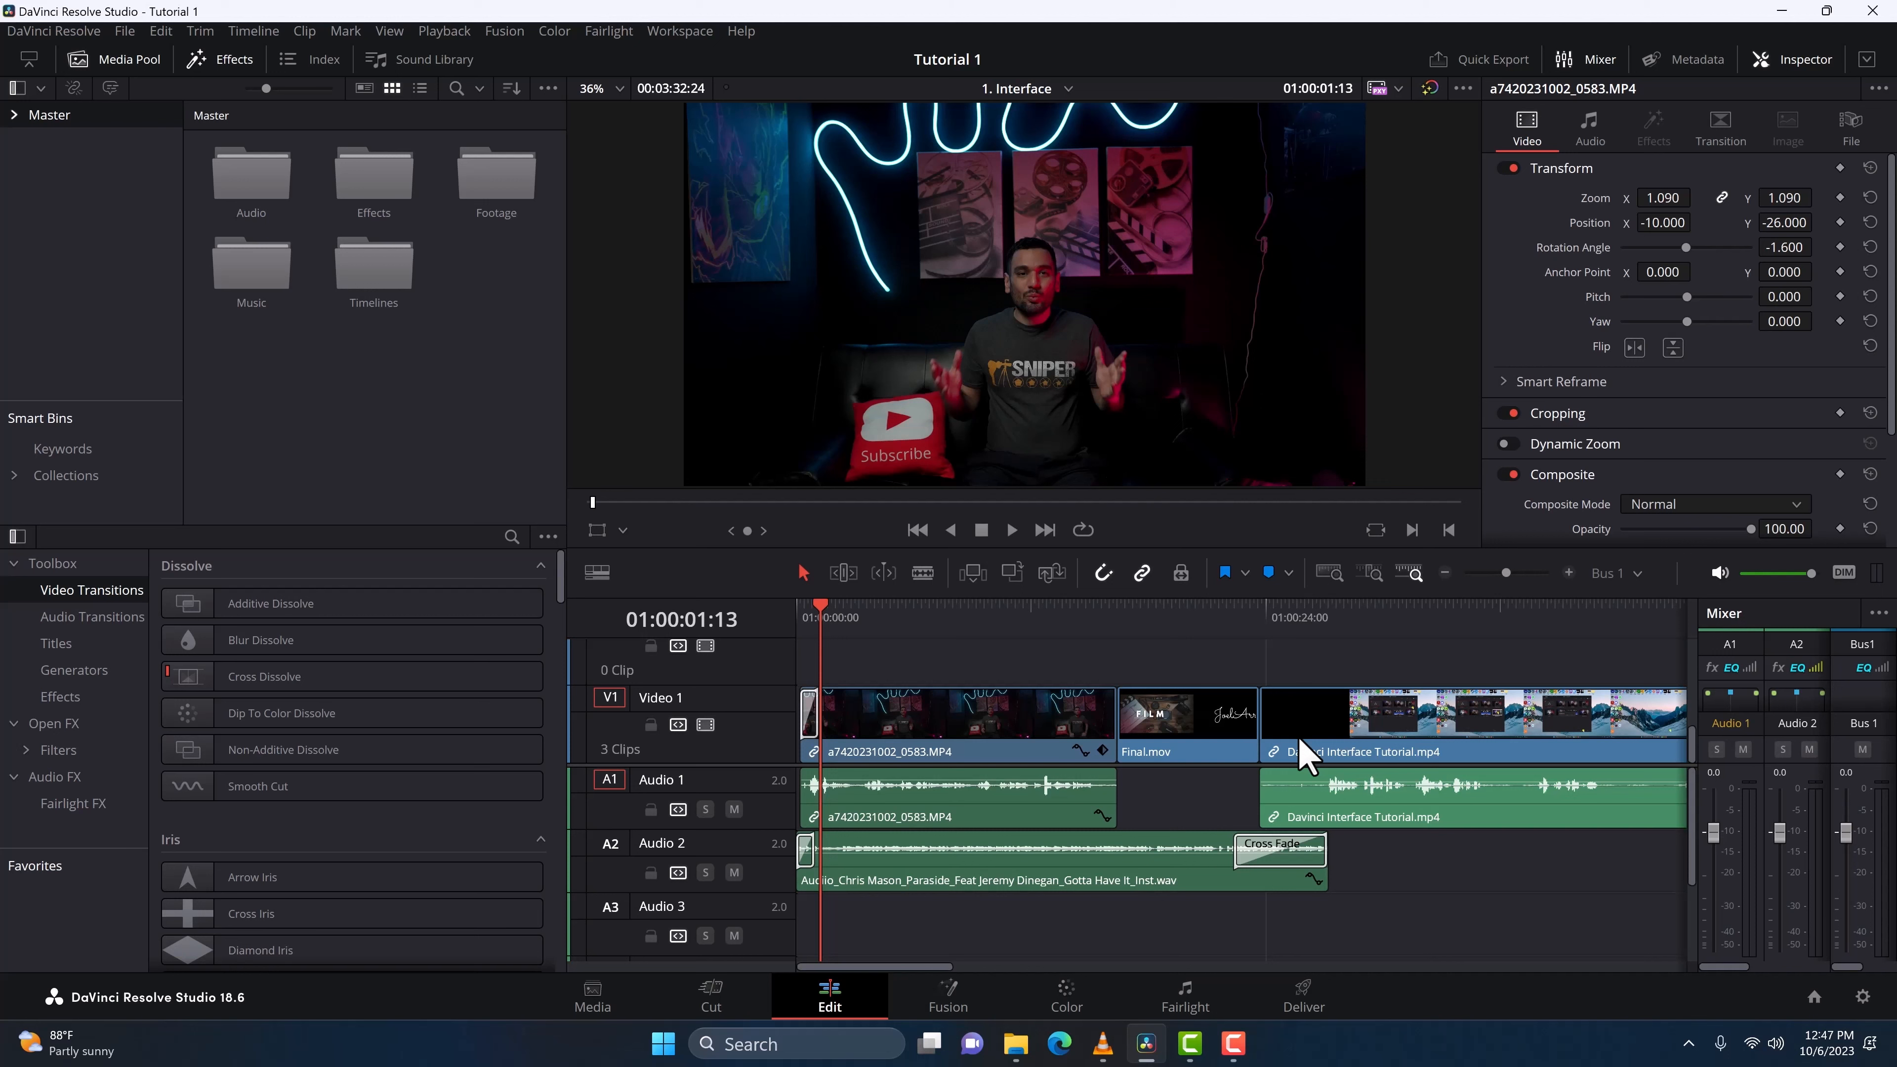
pyautogui.click(1067, 714)
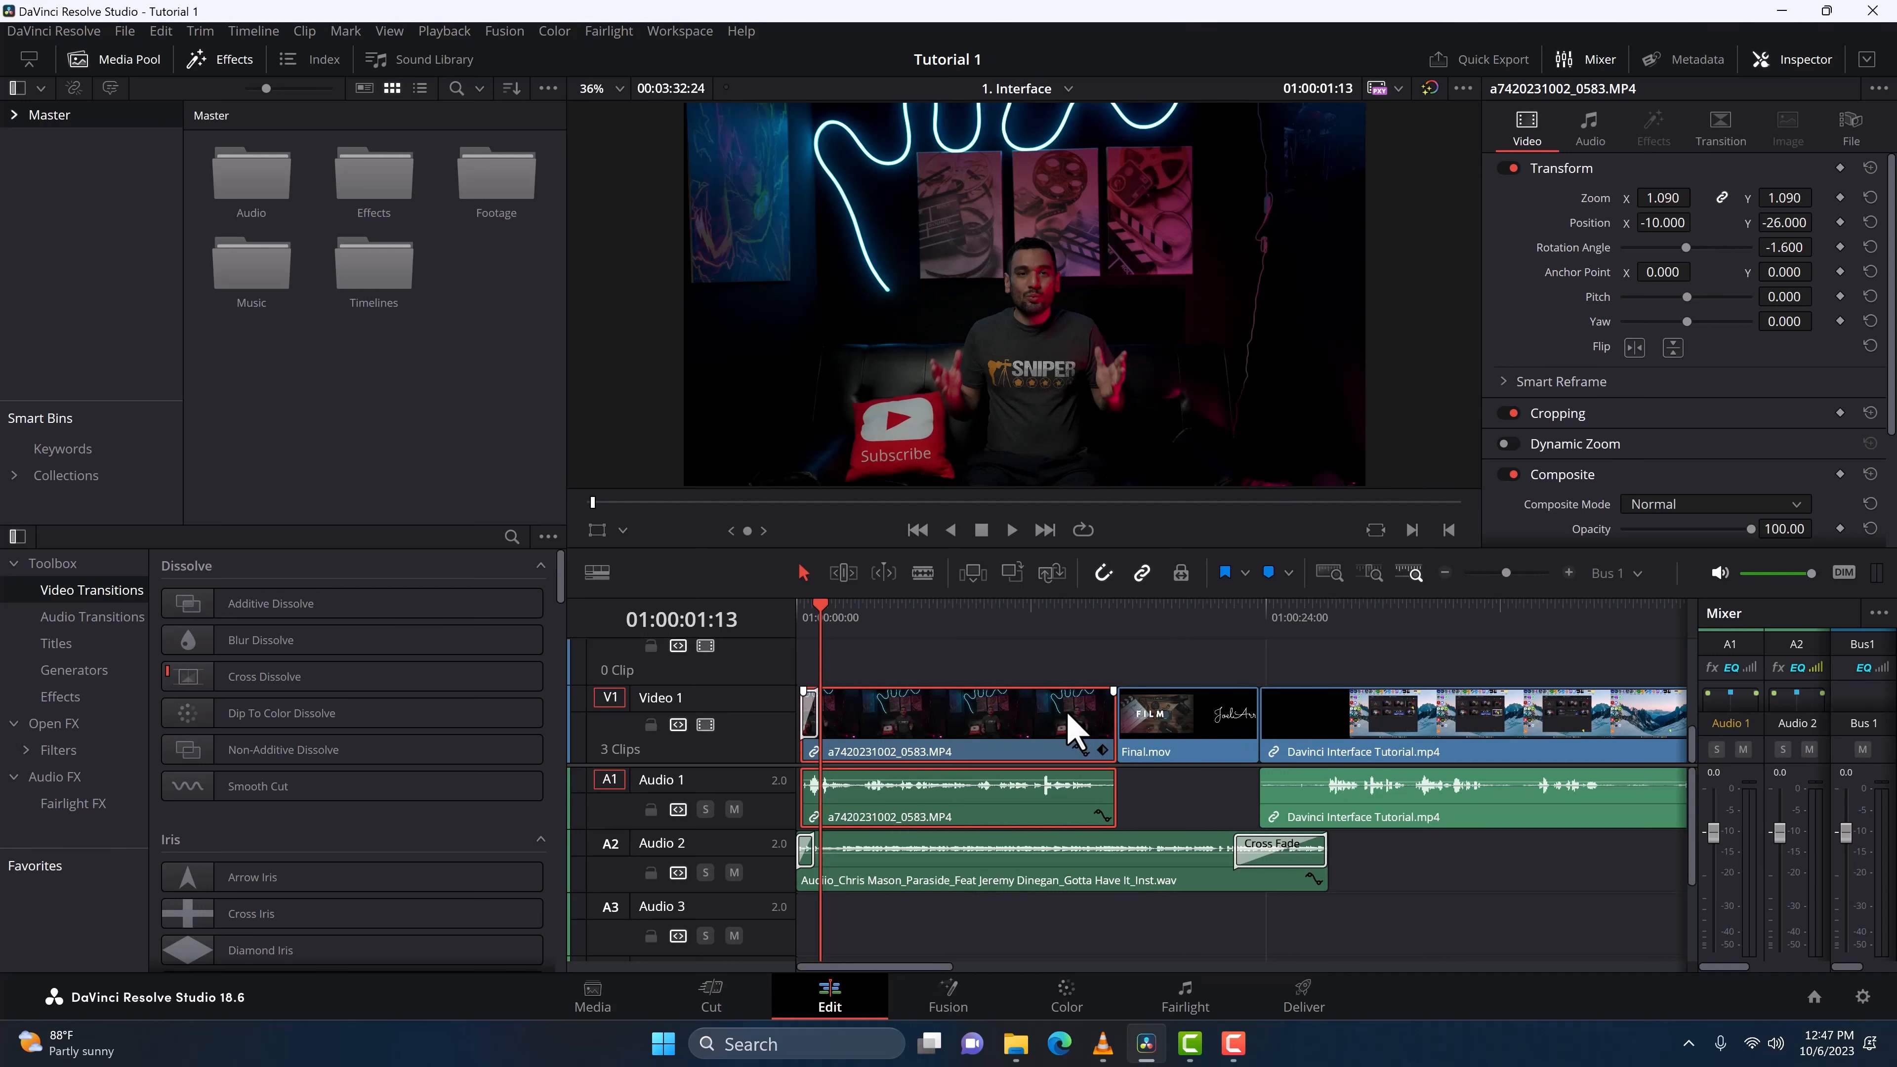
pyautogui.hotkey('ctrl', '=')
pyautogui.hotkey('ctrl', '=')
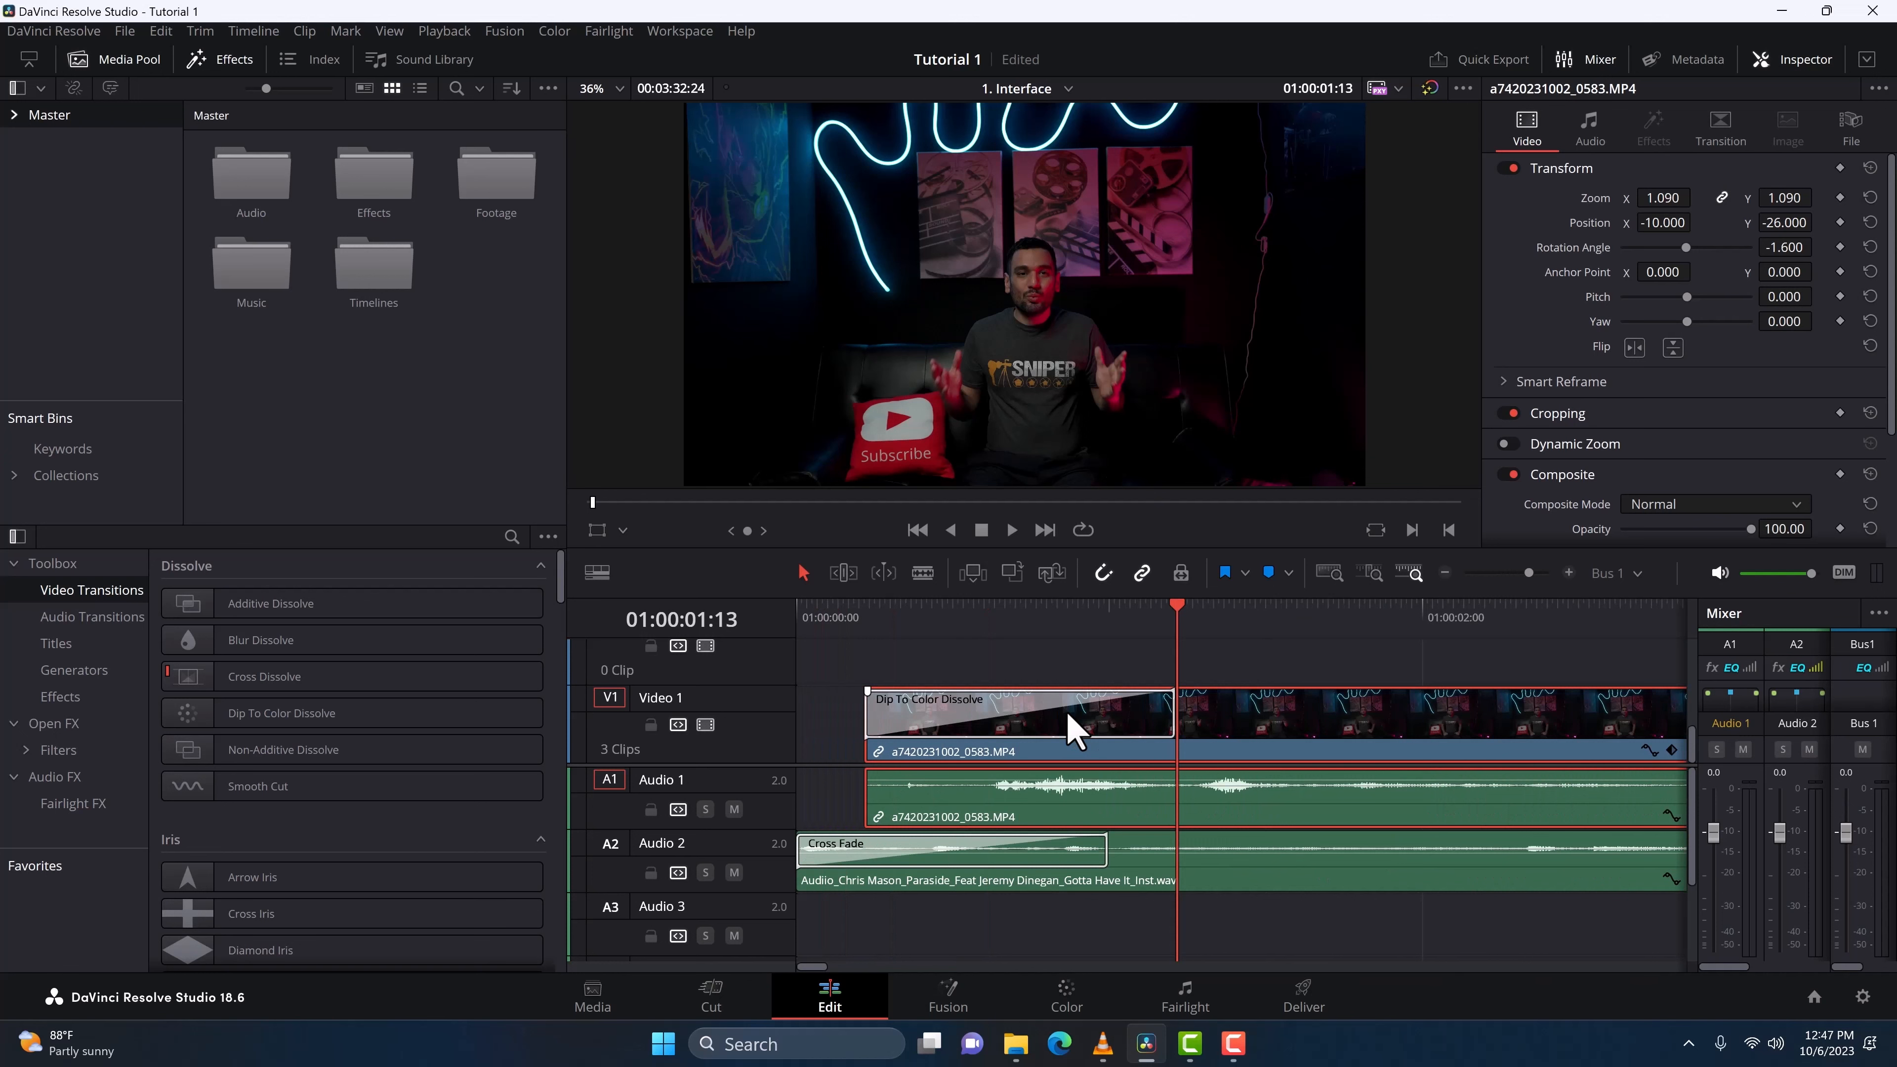
pyautogui.hotkey('ctrl', '-')
pyautogui.hotkey('ctrl', '-')
pyautogui.hotkey('ctrl', '-')
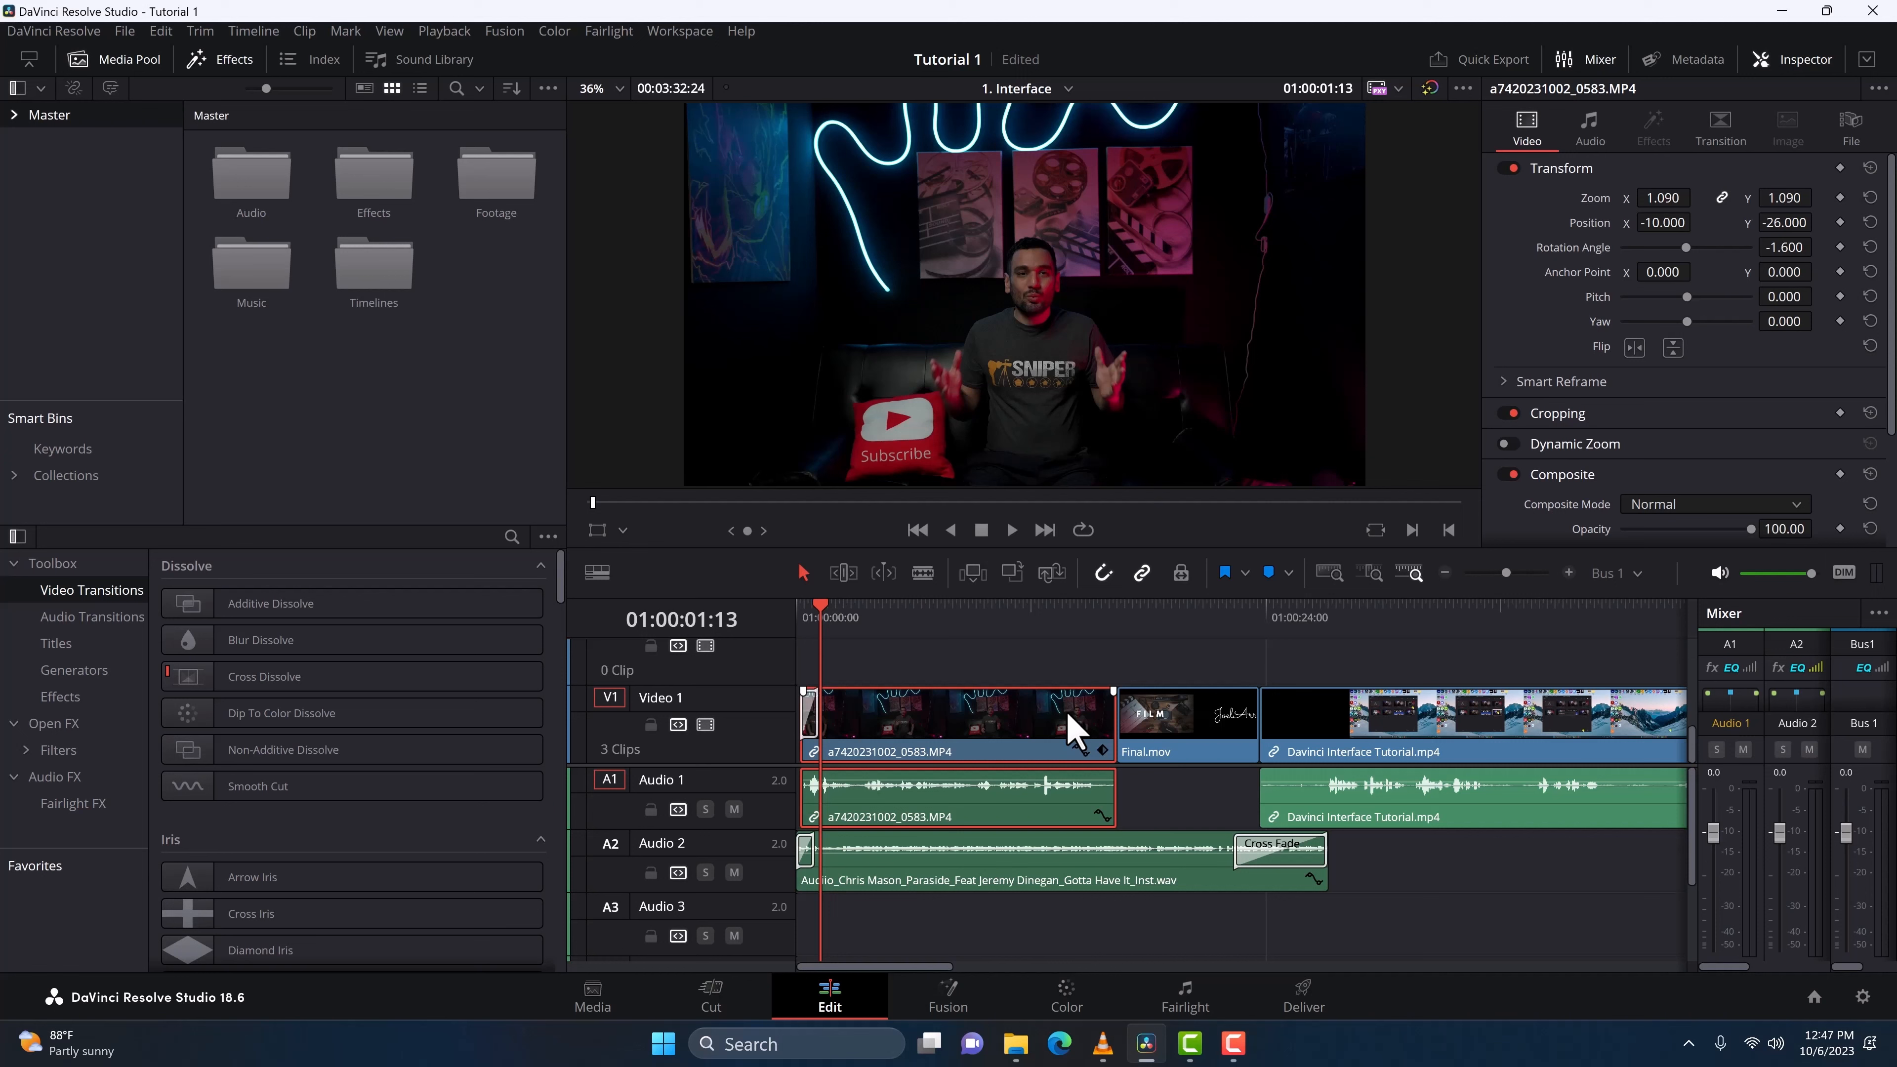
# Step: Scroll the timeline vertically through the tracks and horizontally along the clips, and adjust its zoom to show more of the edit
pyautogui.scroll(1, 1164, 671)
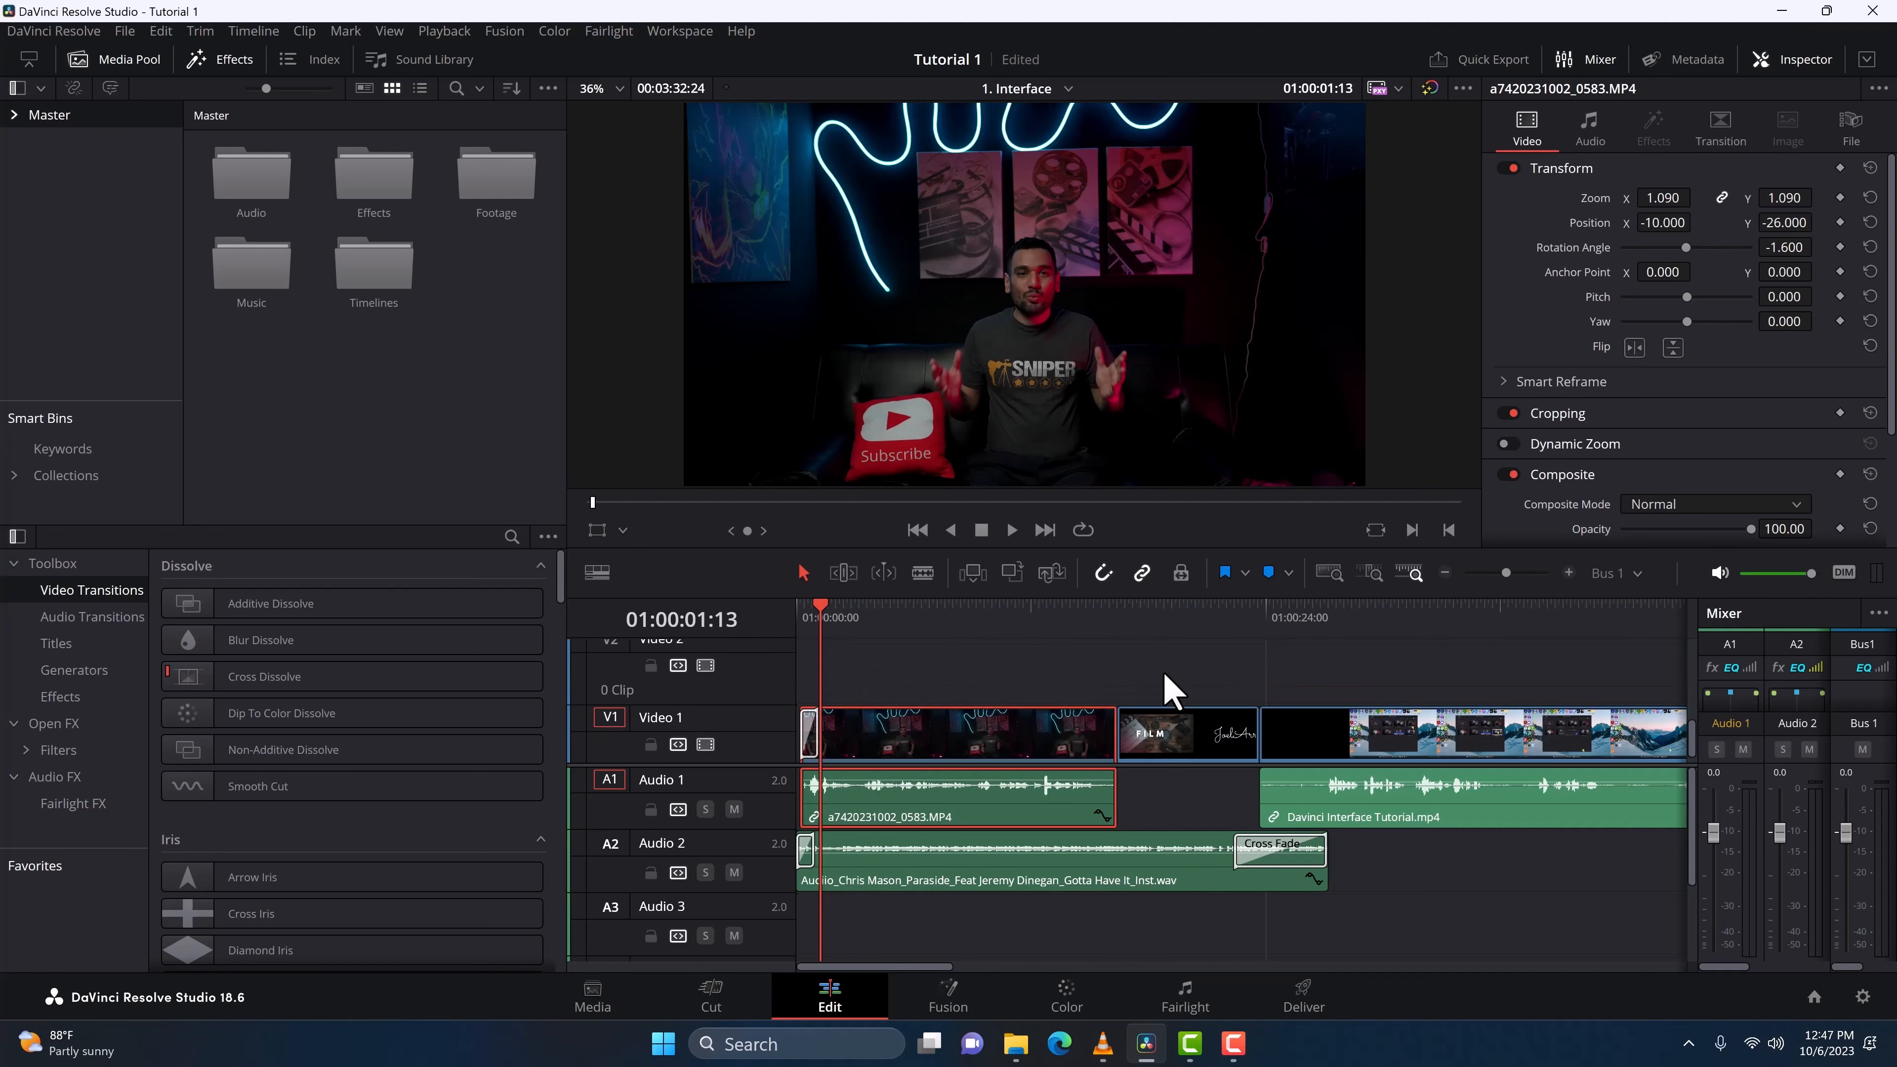
pyautogui.scroll(-1, 1163, 670)
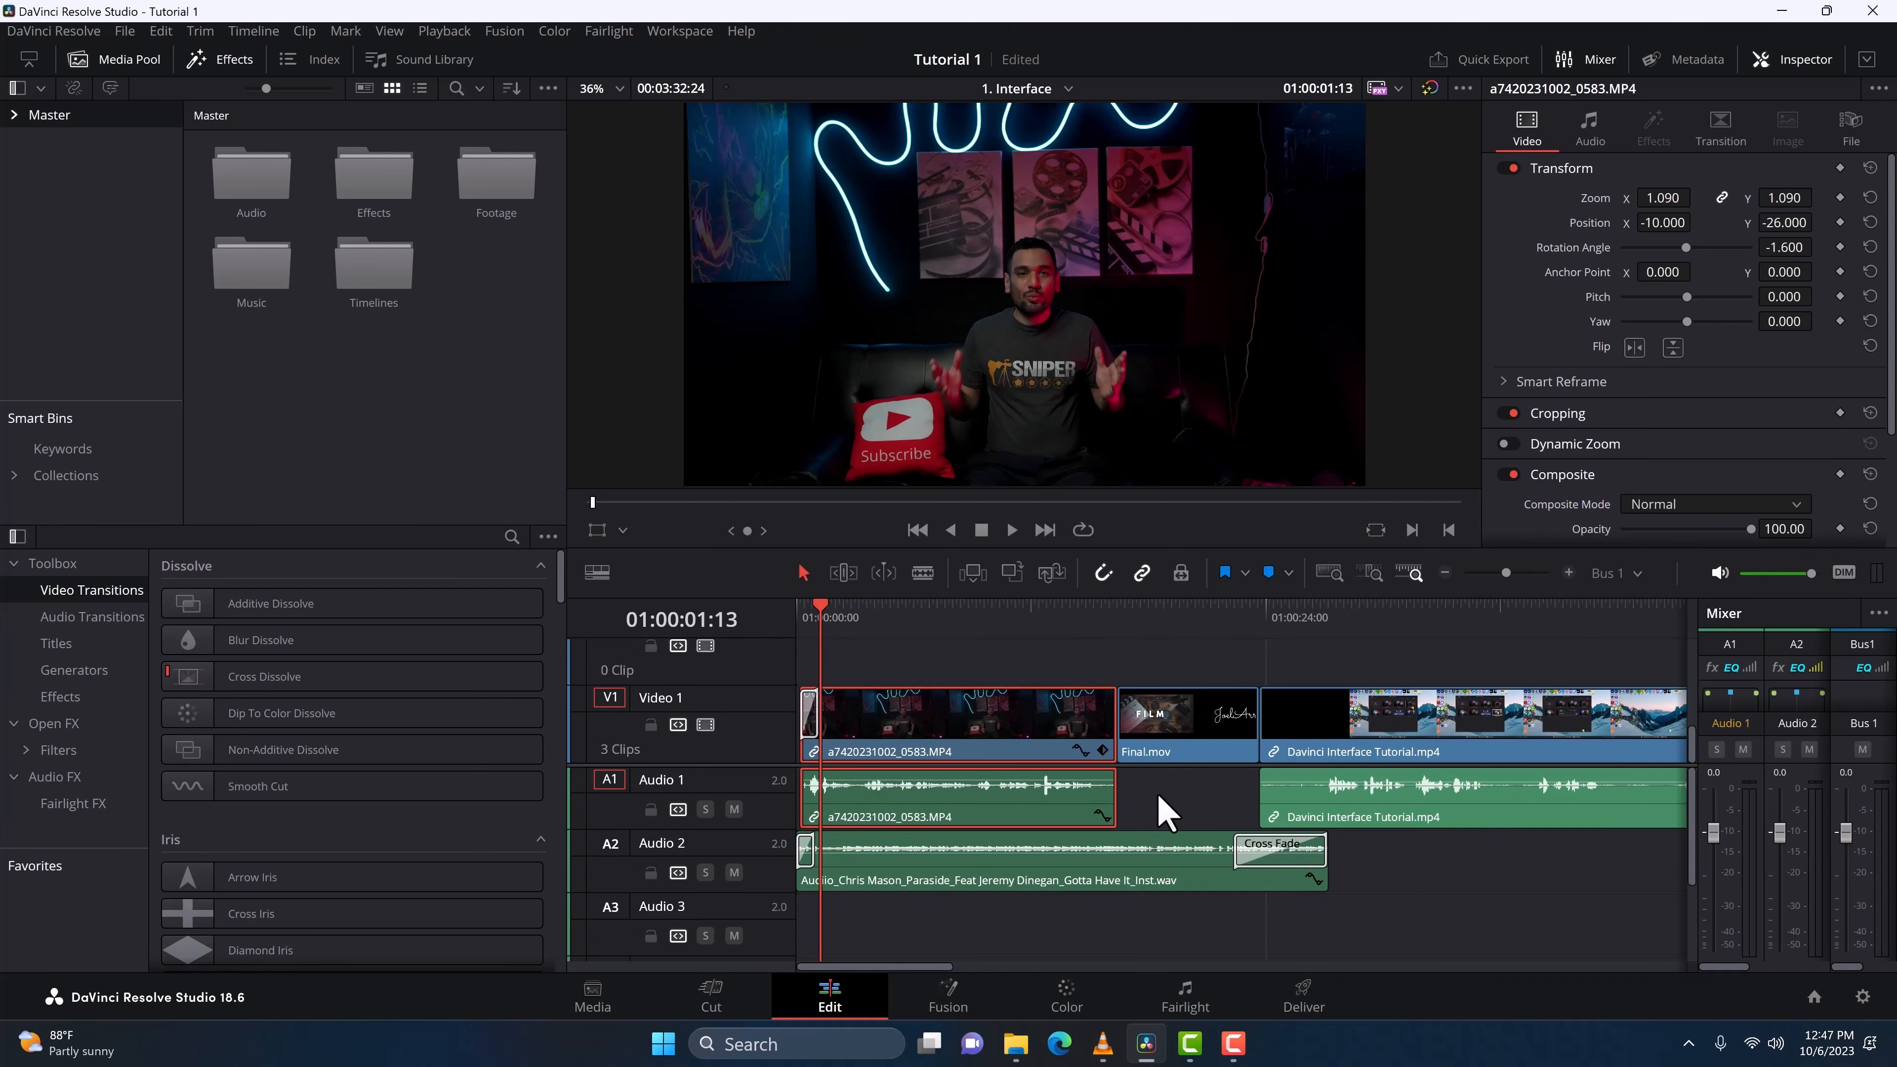
pyautogui.hscroll(5, 1169, 755)
pyautogui.hscroll(-4, 1169, 756)
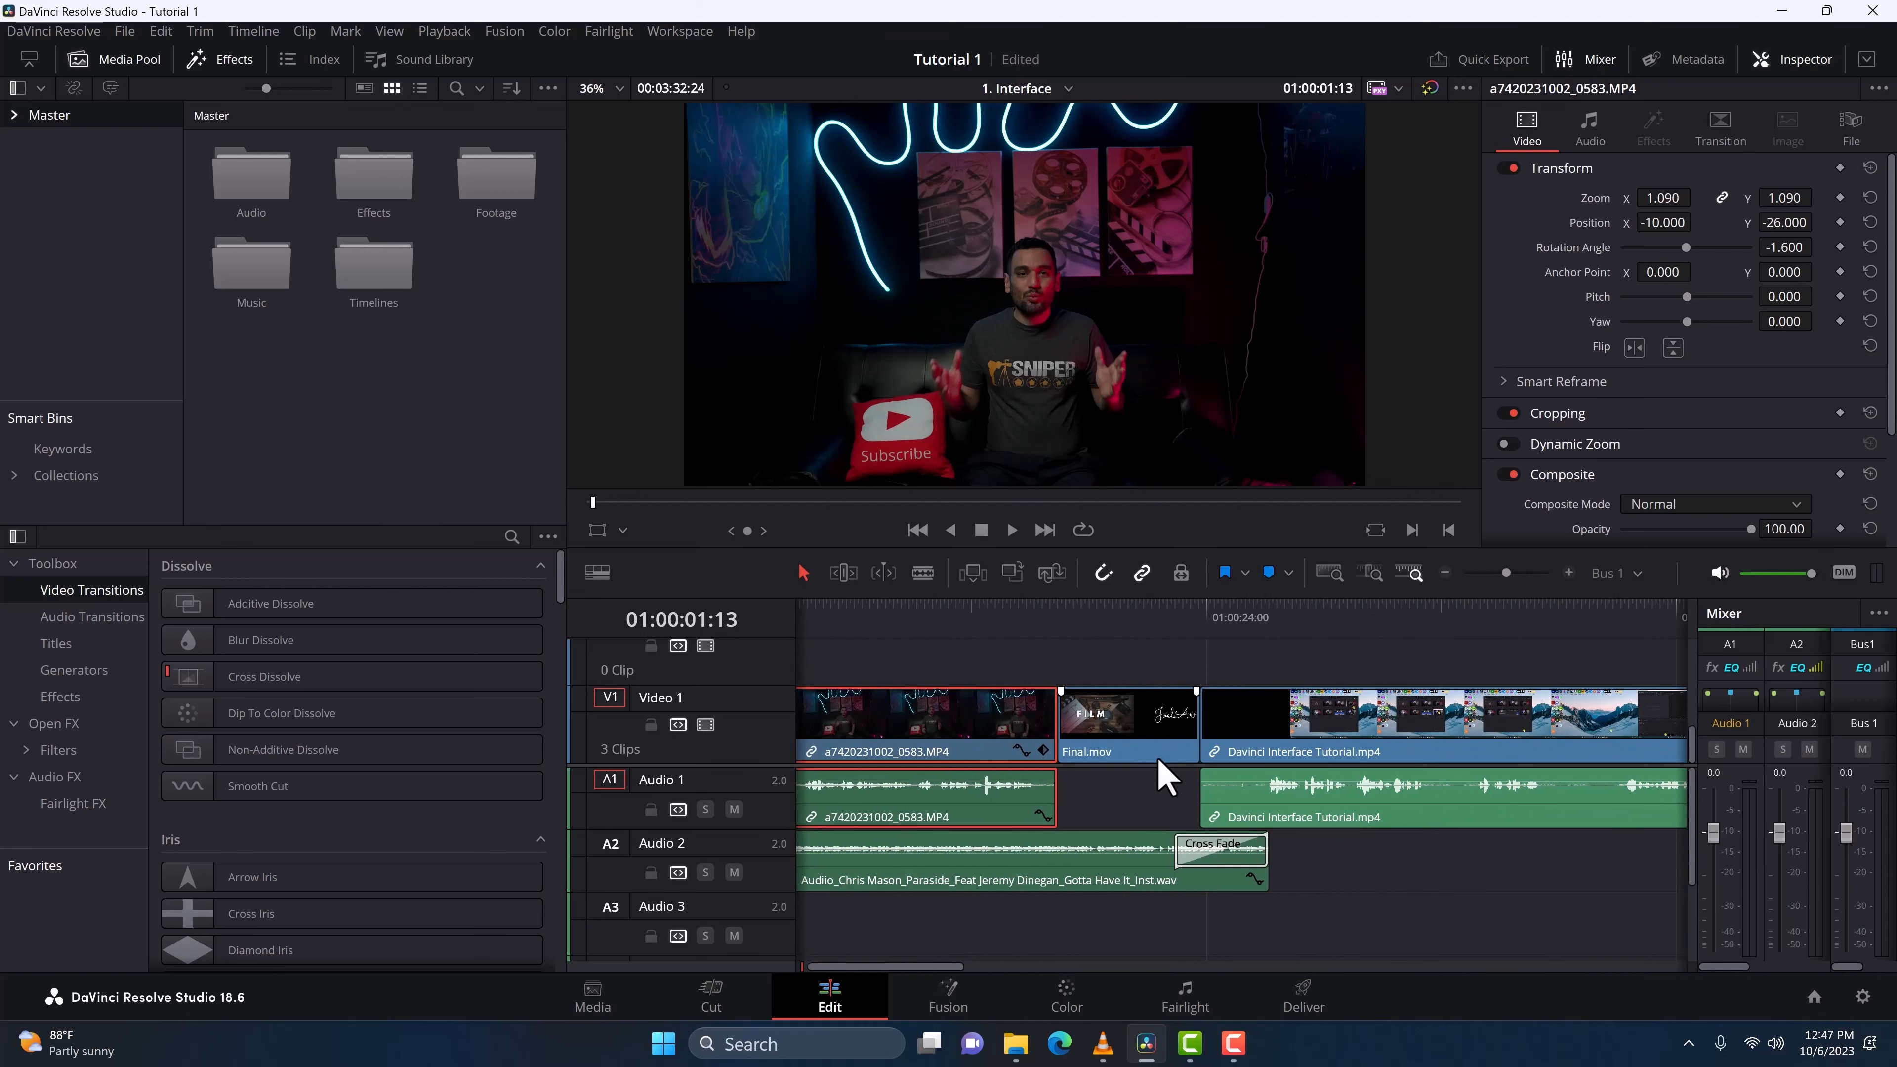
pyautogui.scroll(-3, 1157, 760)
pyautogui.scroll(4, 1157, 759)
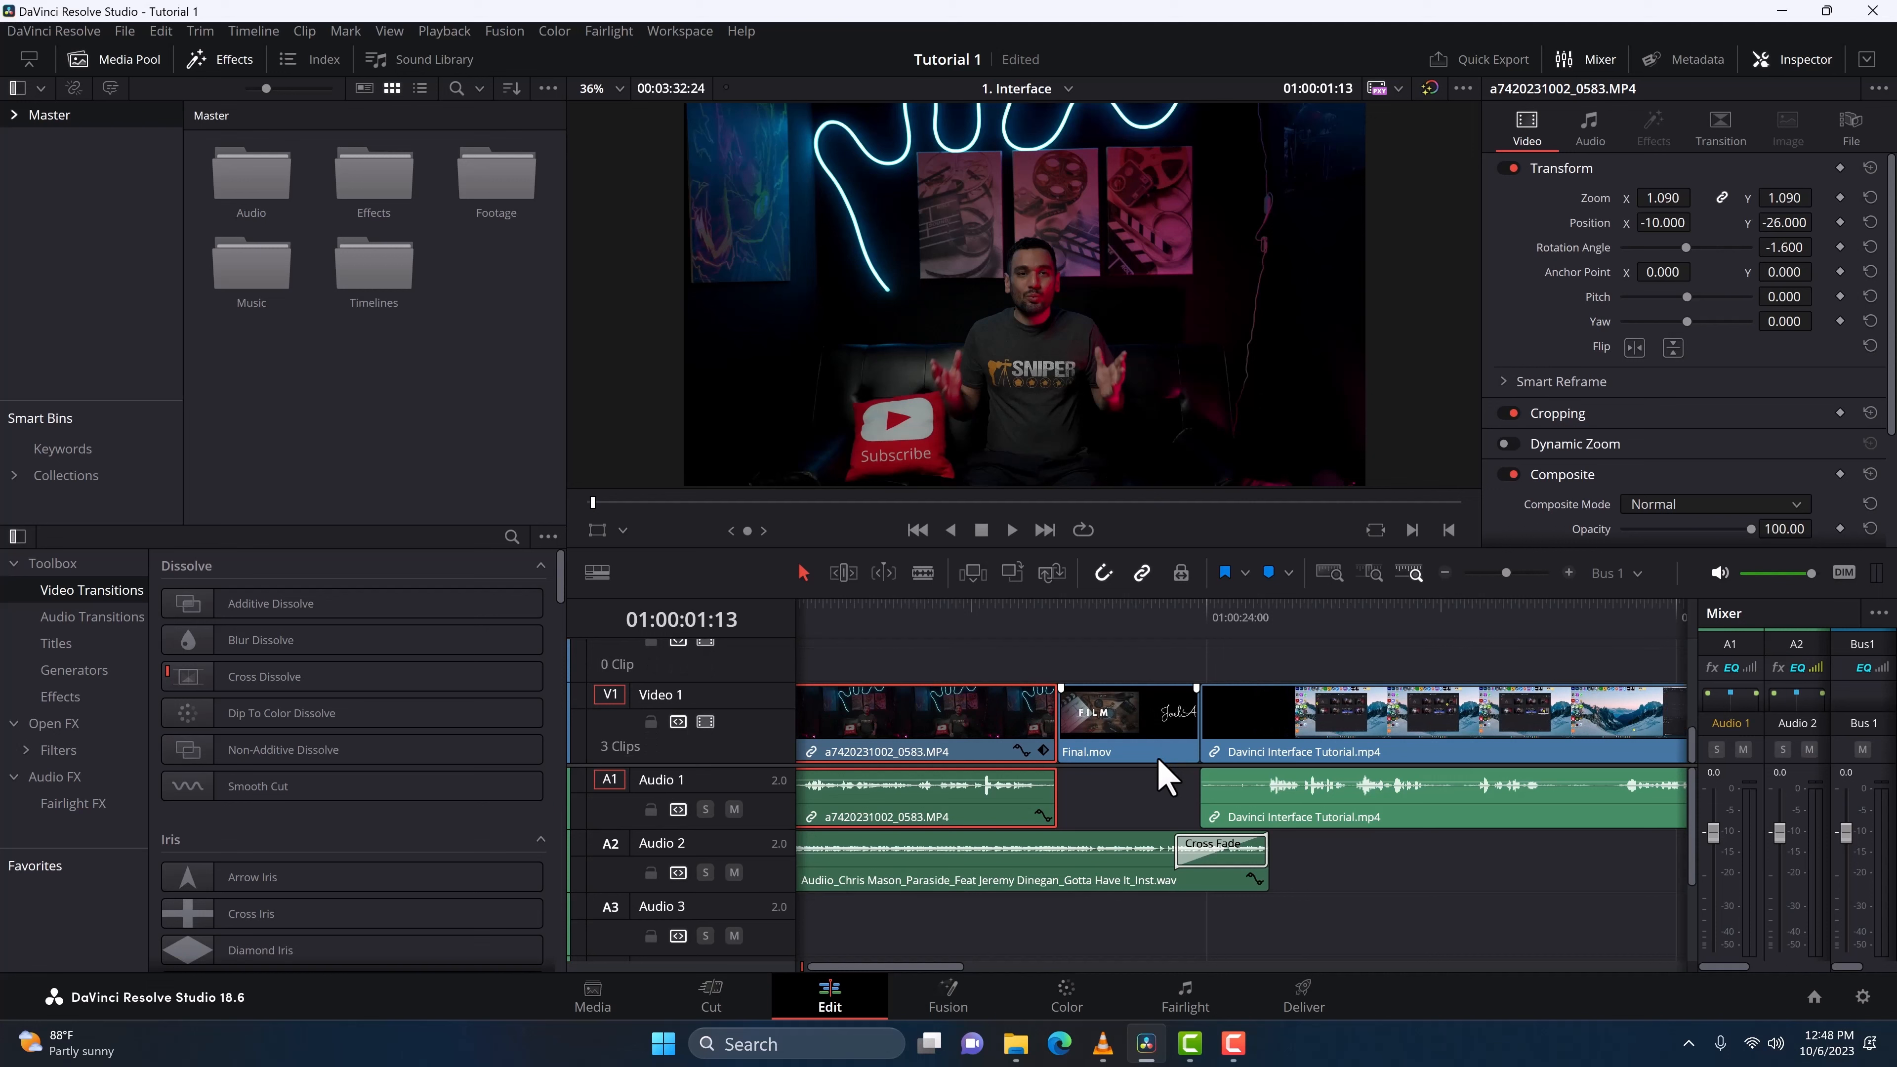
pyautogui.scroll(-2, 1177, 733)
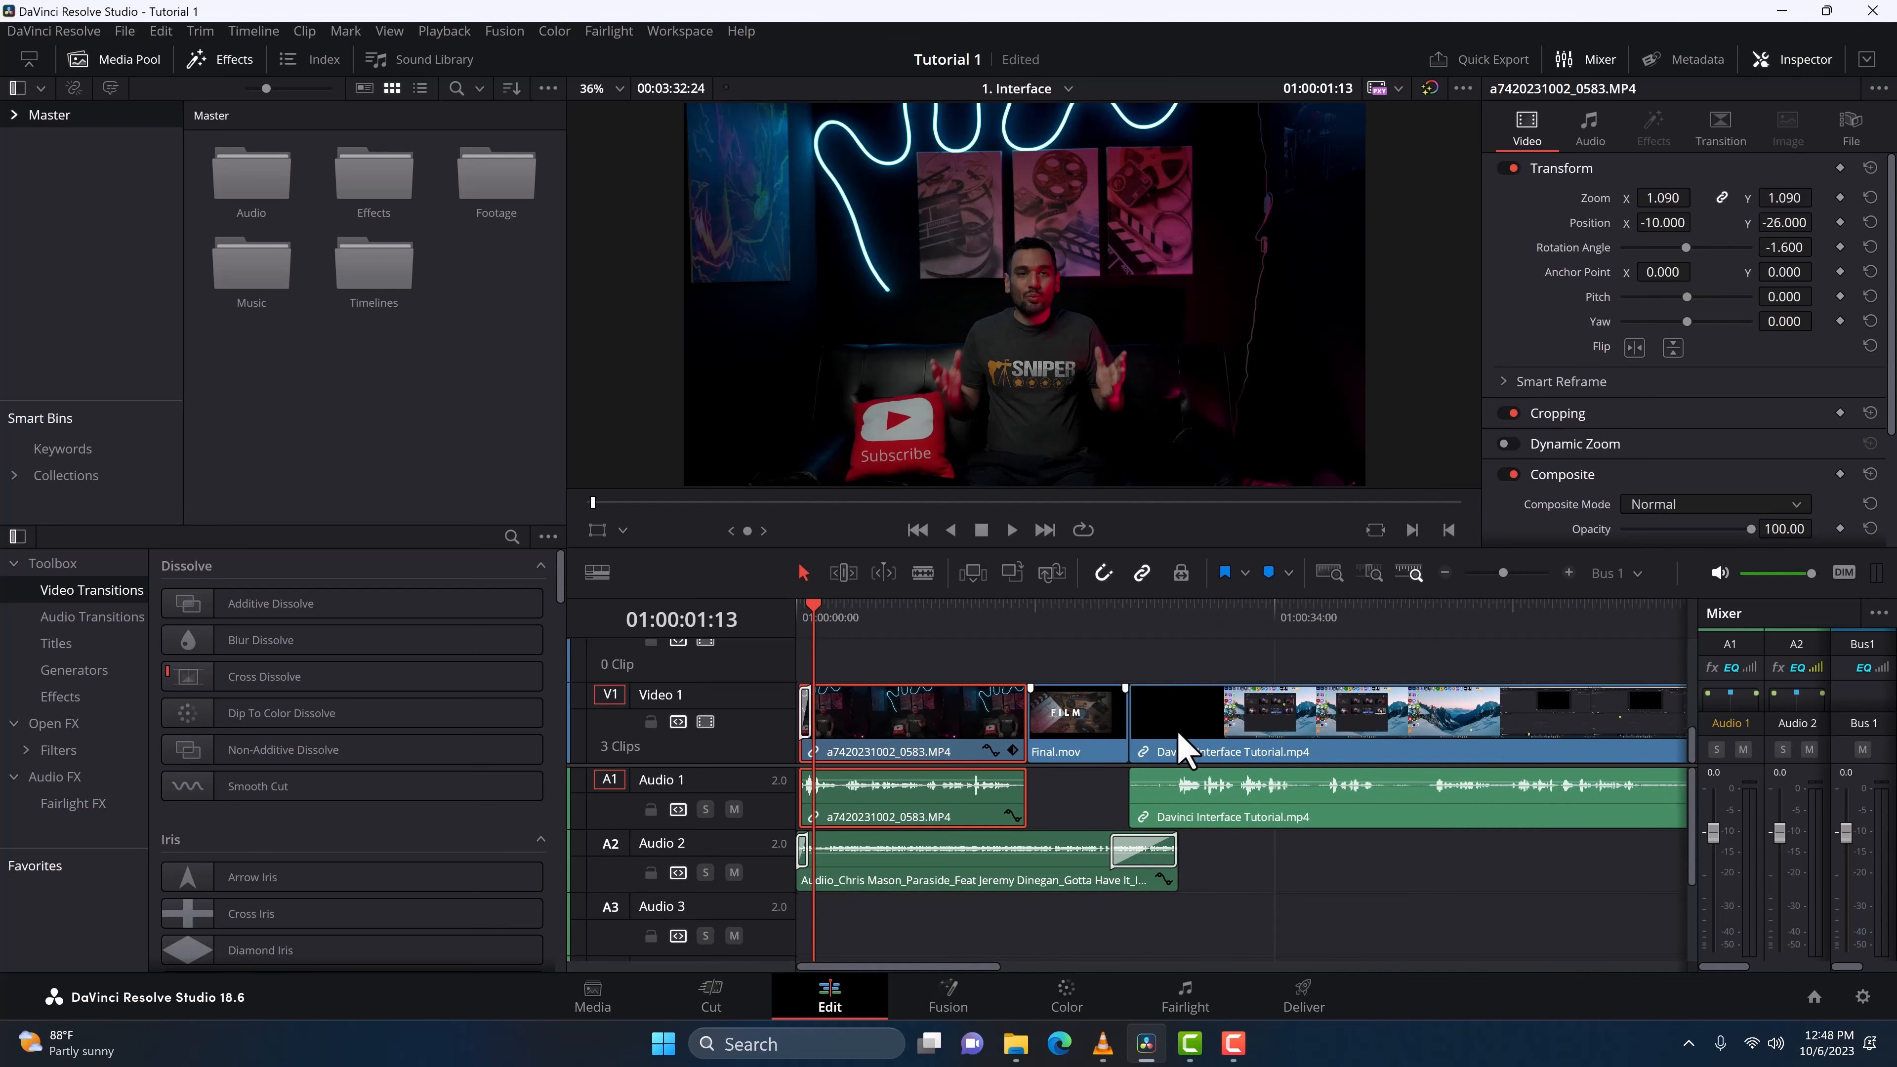
pyautogui.scroll(2, 1169, 707)
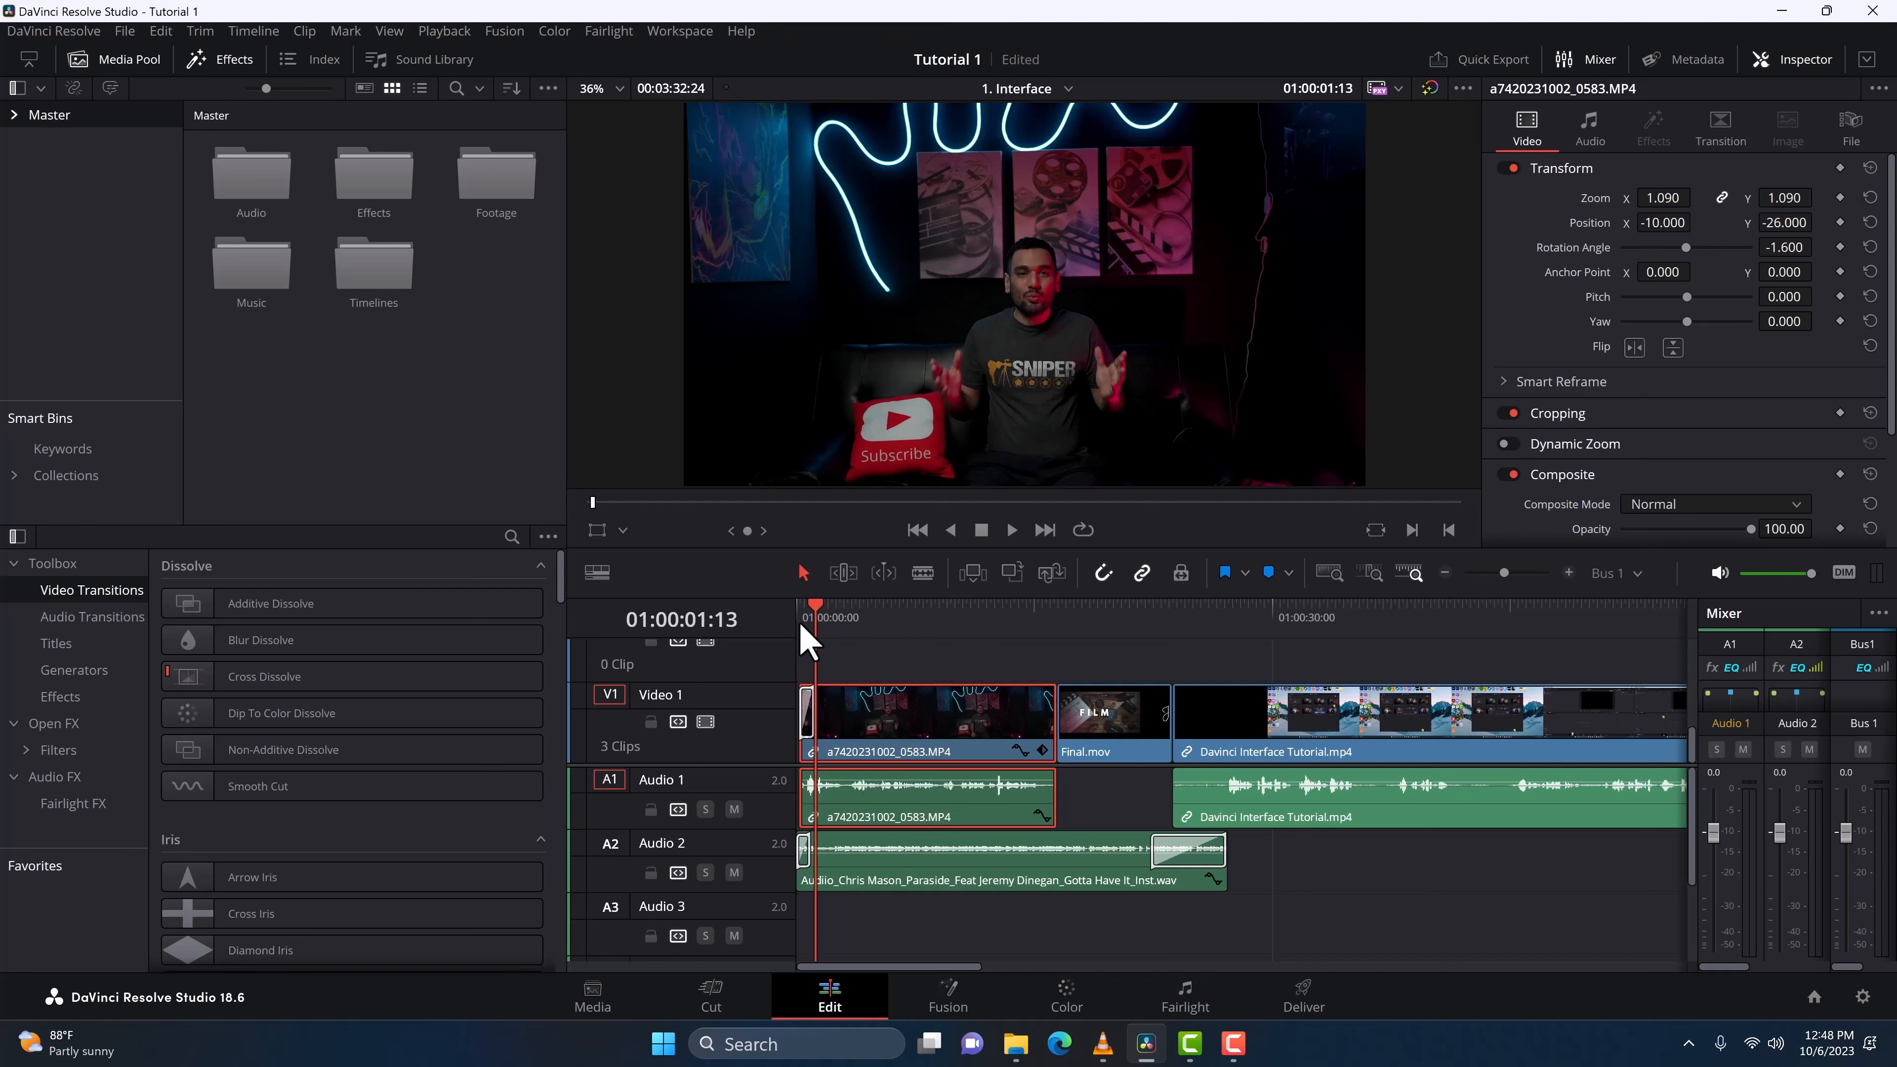
# Step: Play the timeline briefly and step the playhead back frame by frame to 01:00:01:18
pyautogui.press('space')
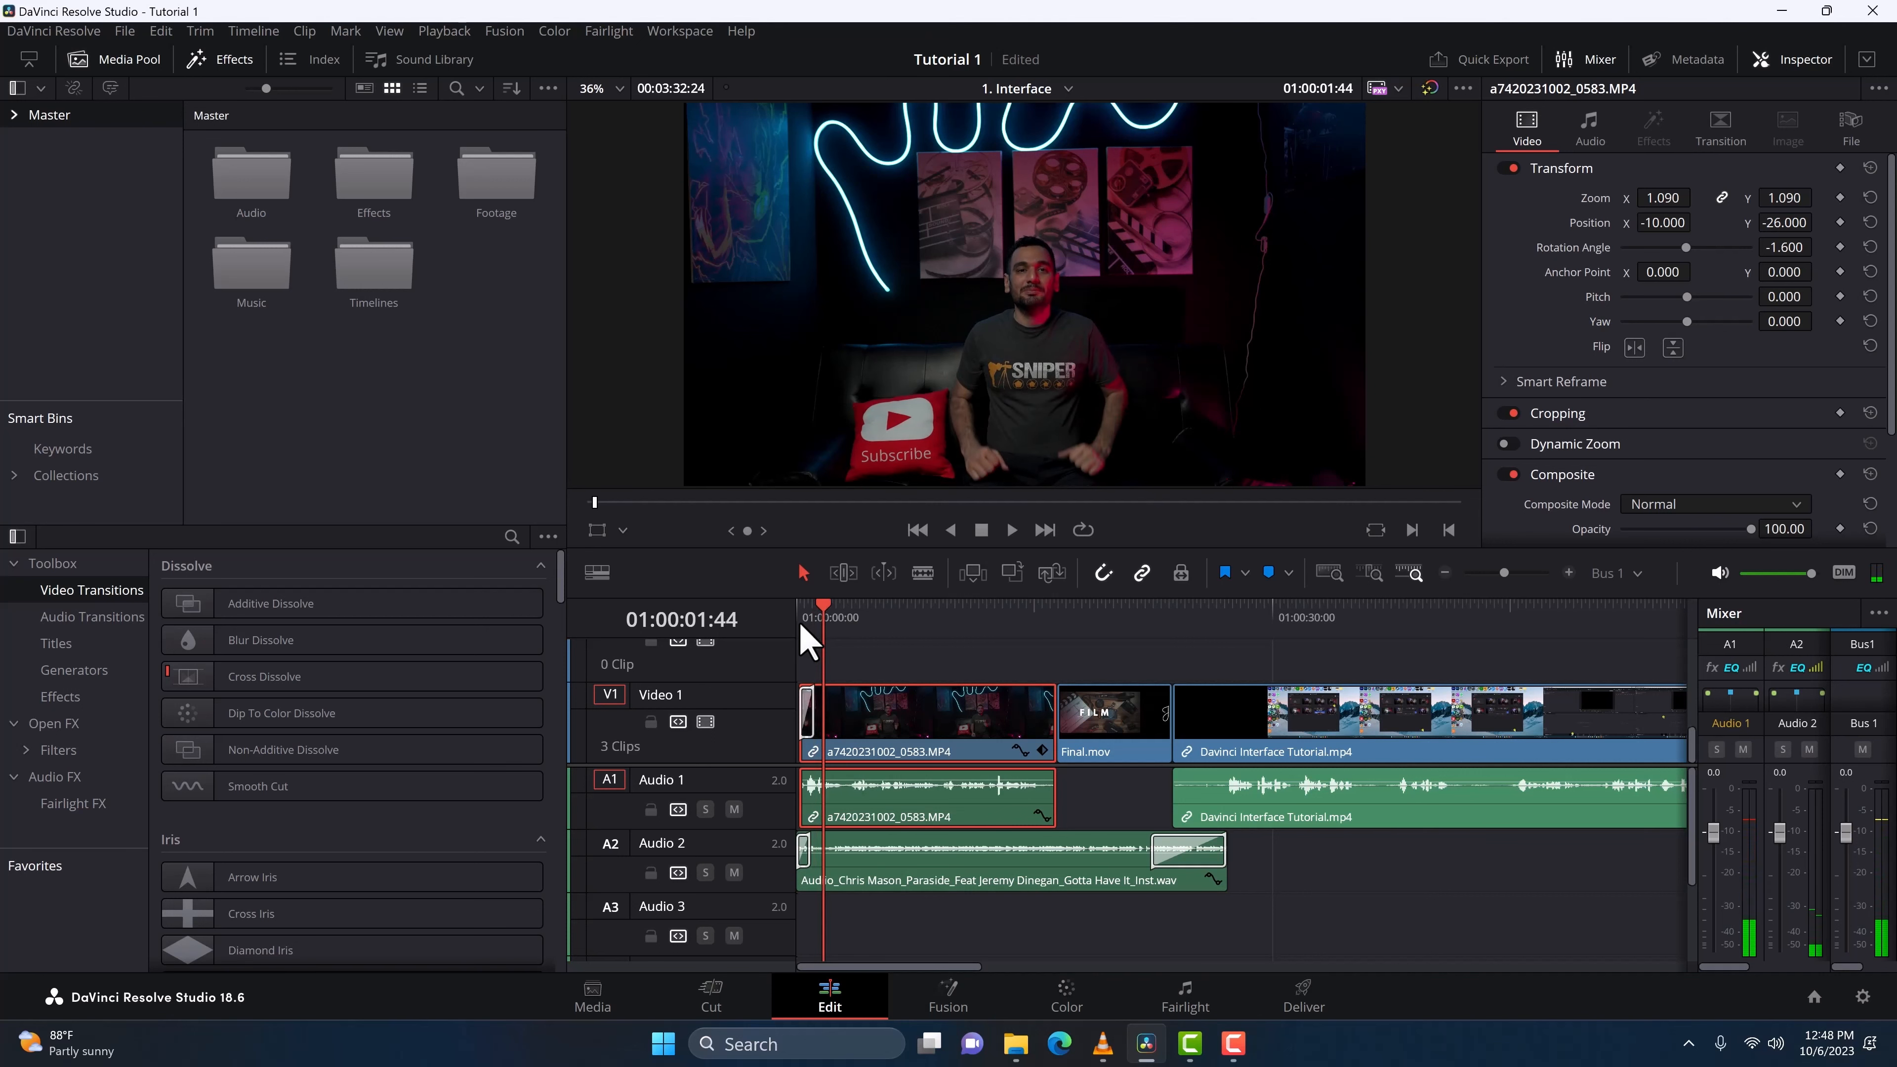
pyautogui.press('Left')
pyautogui.press('Left')
pyautogui.press('Left')
pyautogui.press('Left')
pyautogui.press('Left')
pyautogui.press('Left')
pyautogui.press('Left')
pyautogui.press('Left')
pyautogui.press('Left')
pyautogui.press('Left')
pyautogui.press('Left')
pyautogui.press('Left')
pyautogui.press('Left')
pyautogui.press('Left')
pyautogui.press('Left')
pyautogui.press('Left')
pyautogui.press('Left')
pyautogui.press('Left')
pyautogui.press('Left')
pyautogui.press('Left')
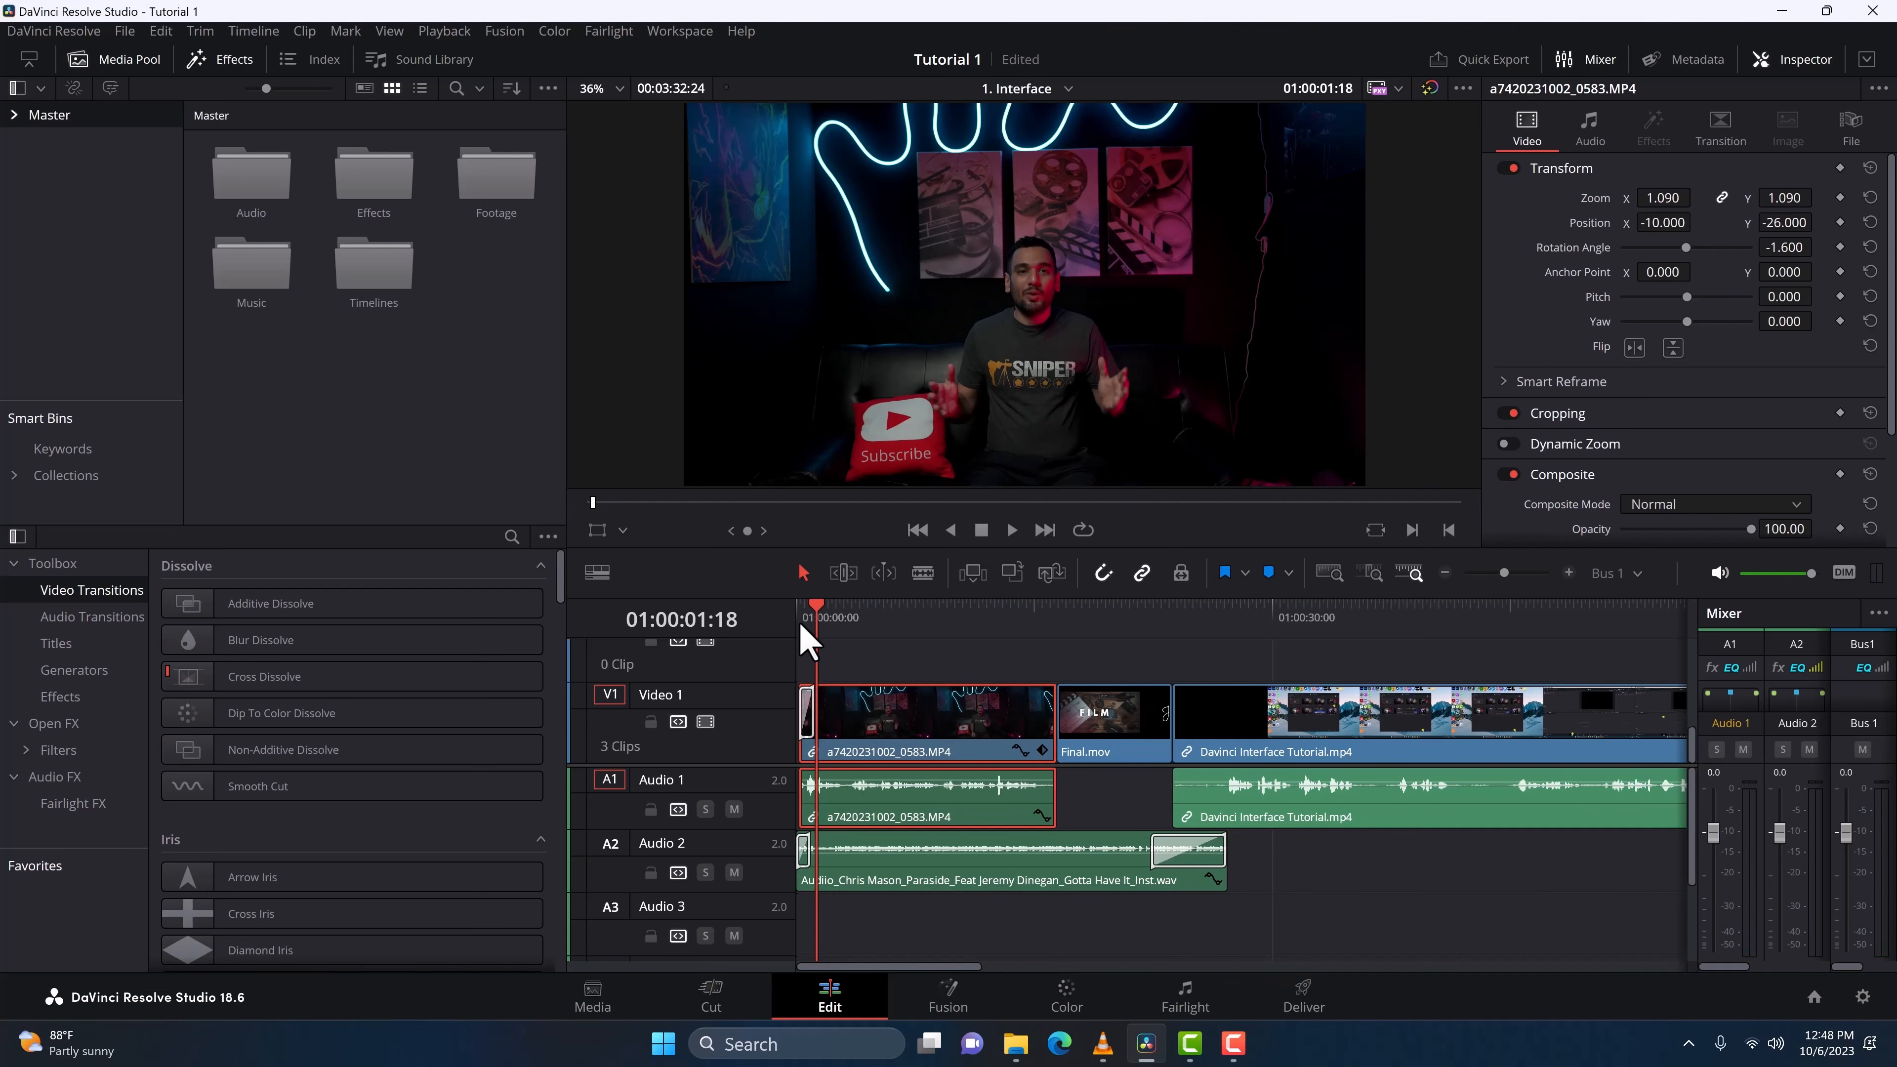
# Step: Move the playhead forward in one-second jumps to 01:00:03:18 and back to 01:00:01:18
pyautogui.hotkey('shift', 'Right')
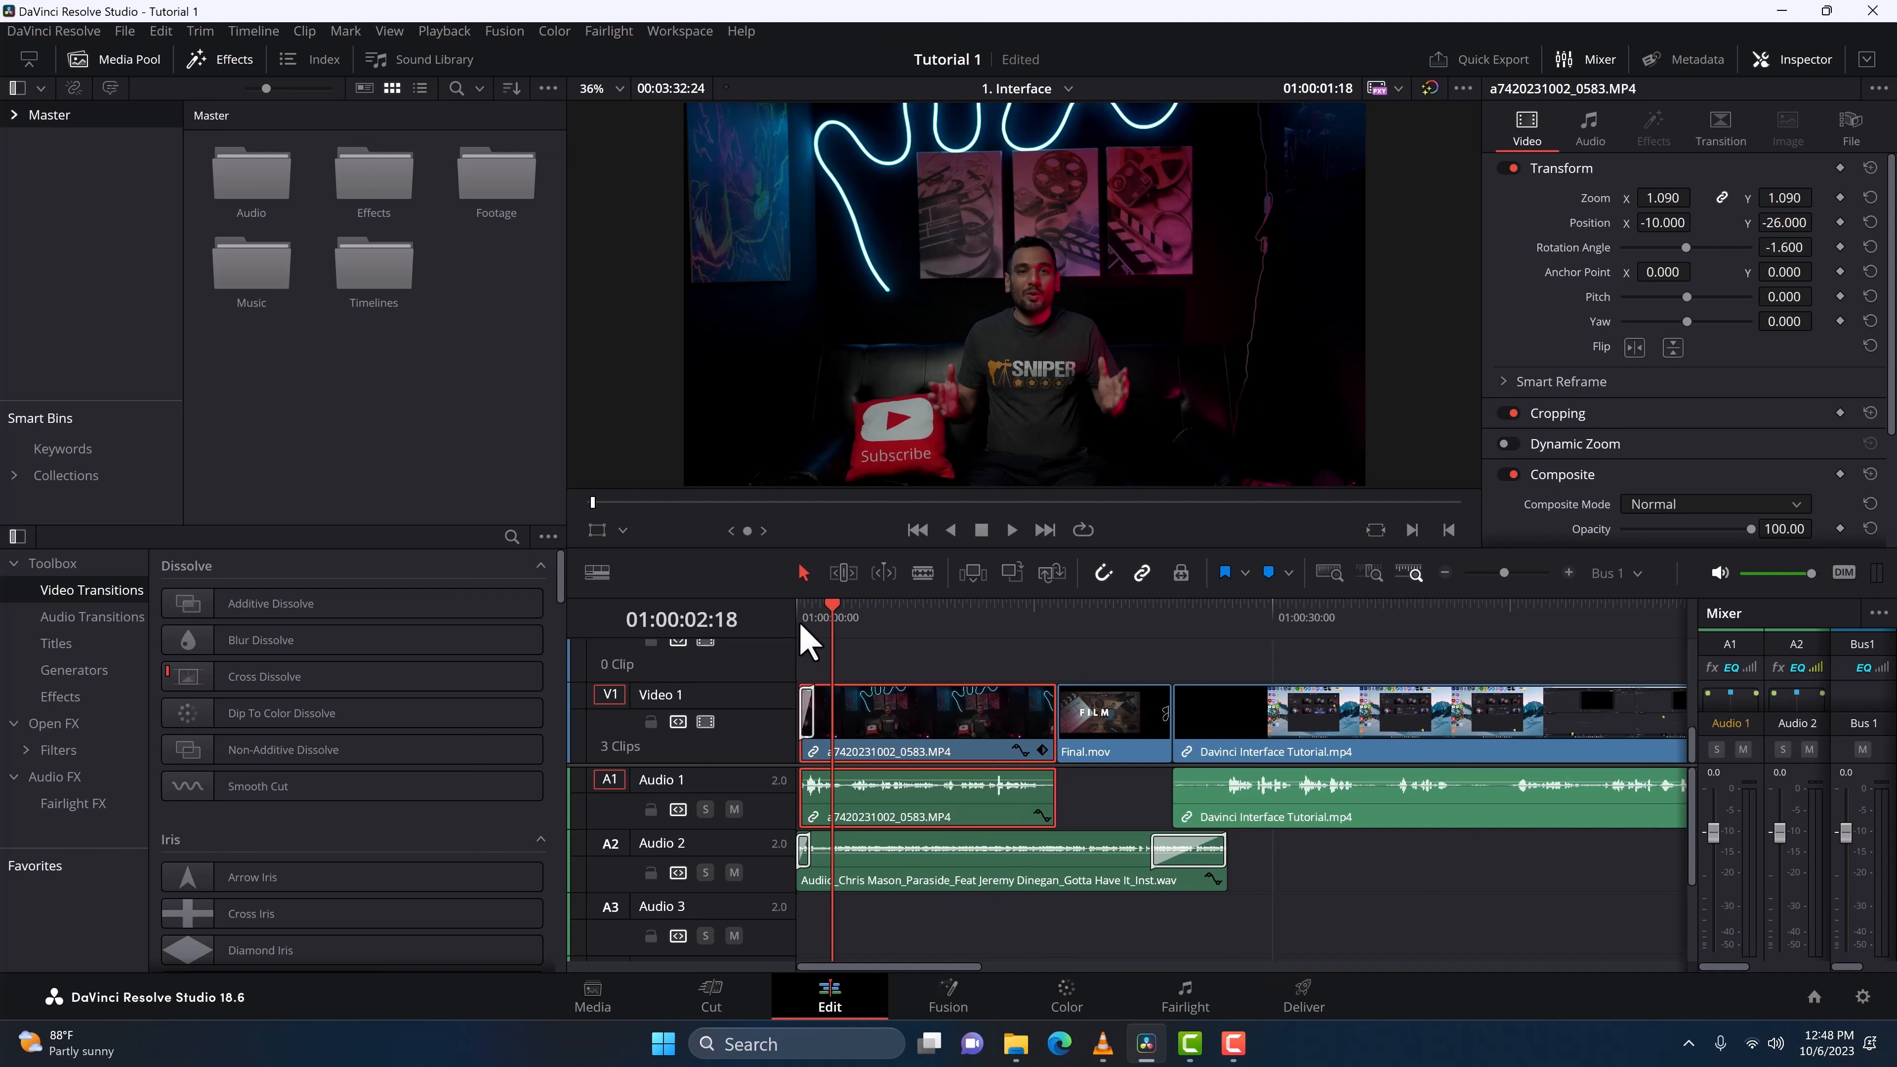
pyautogui.hotkey('shift', 'Right')
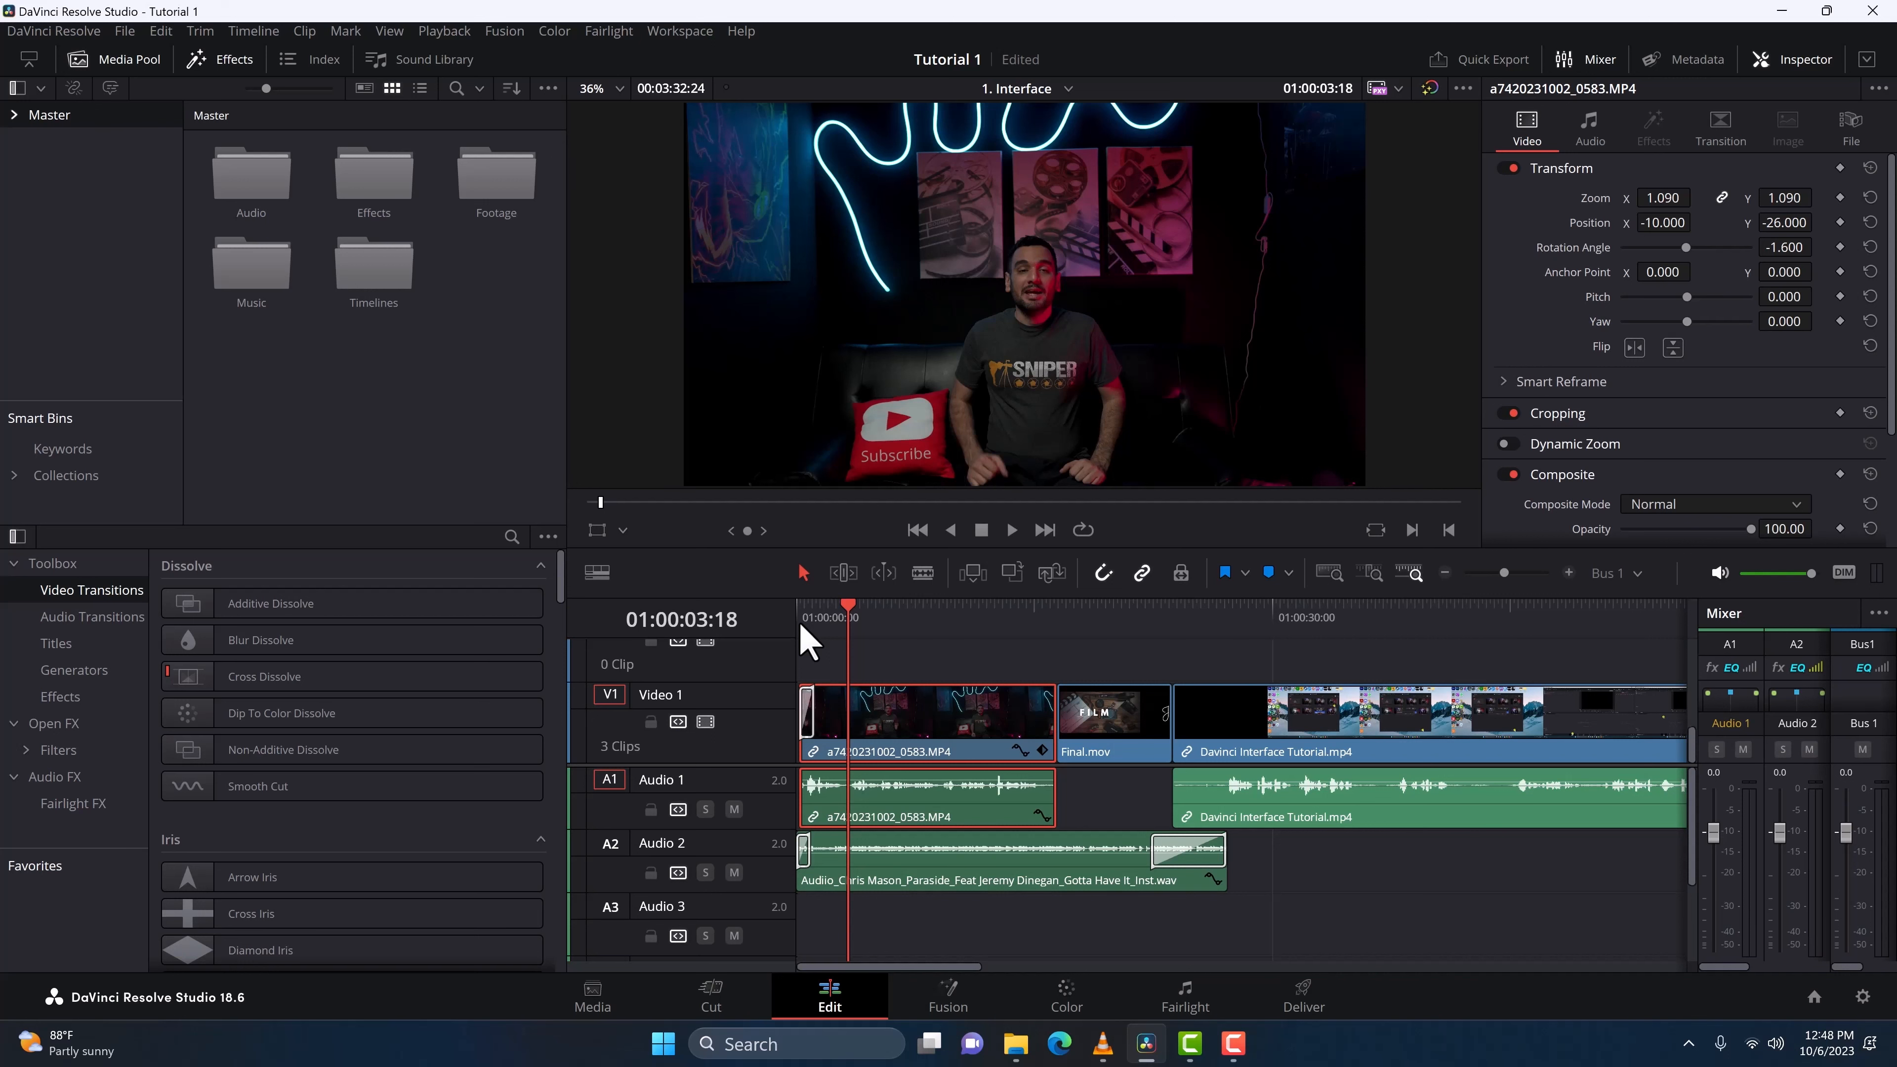
pyautogui.hotkey('shift', 'Left')
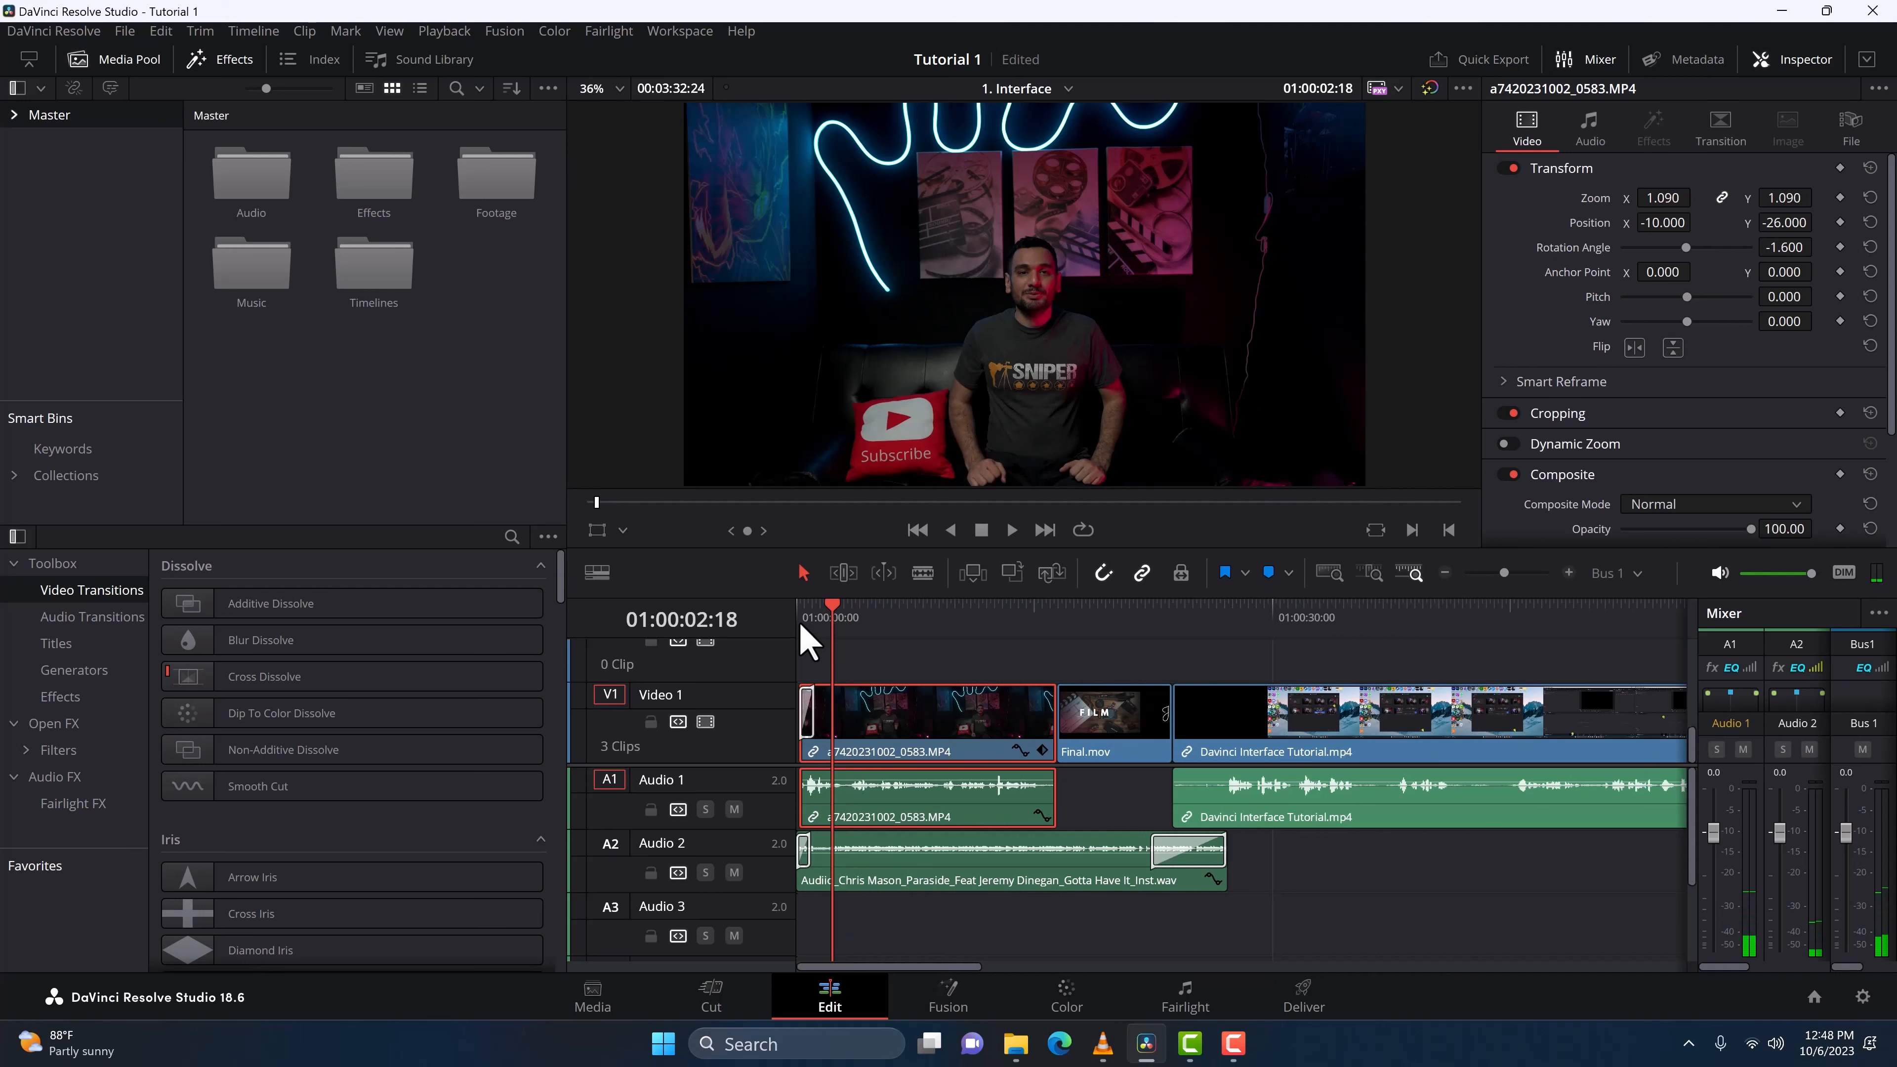
pyautogui.hotkey('shift', 'Left')
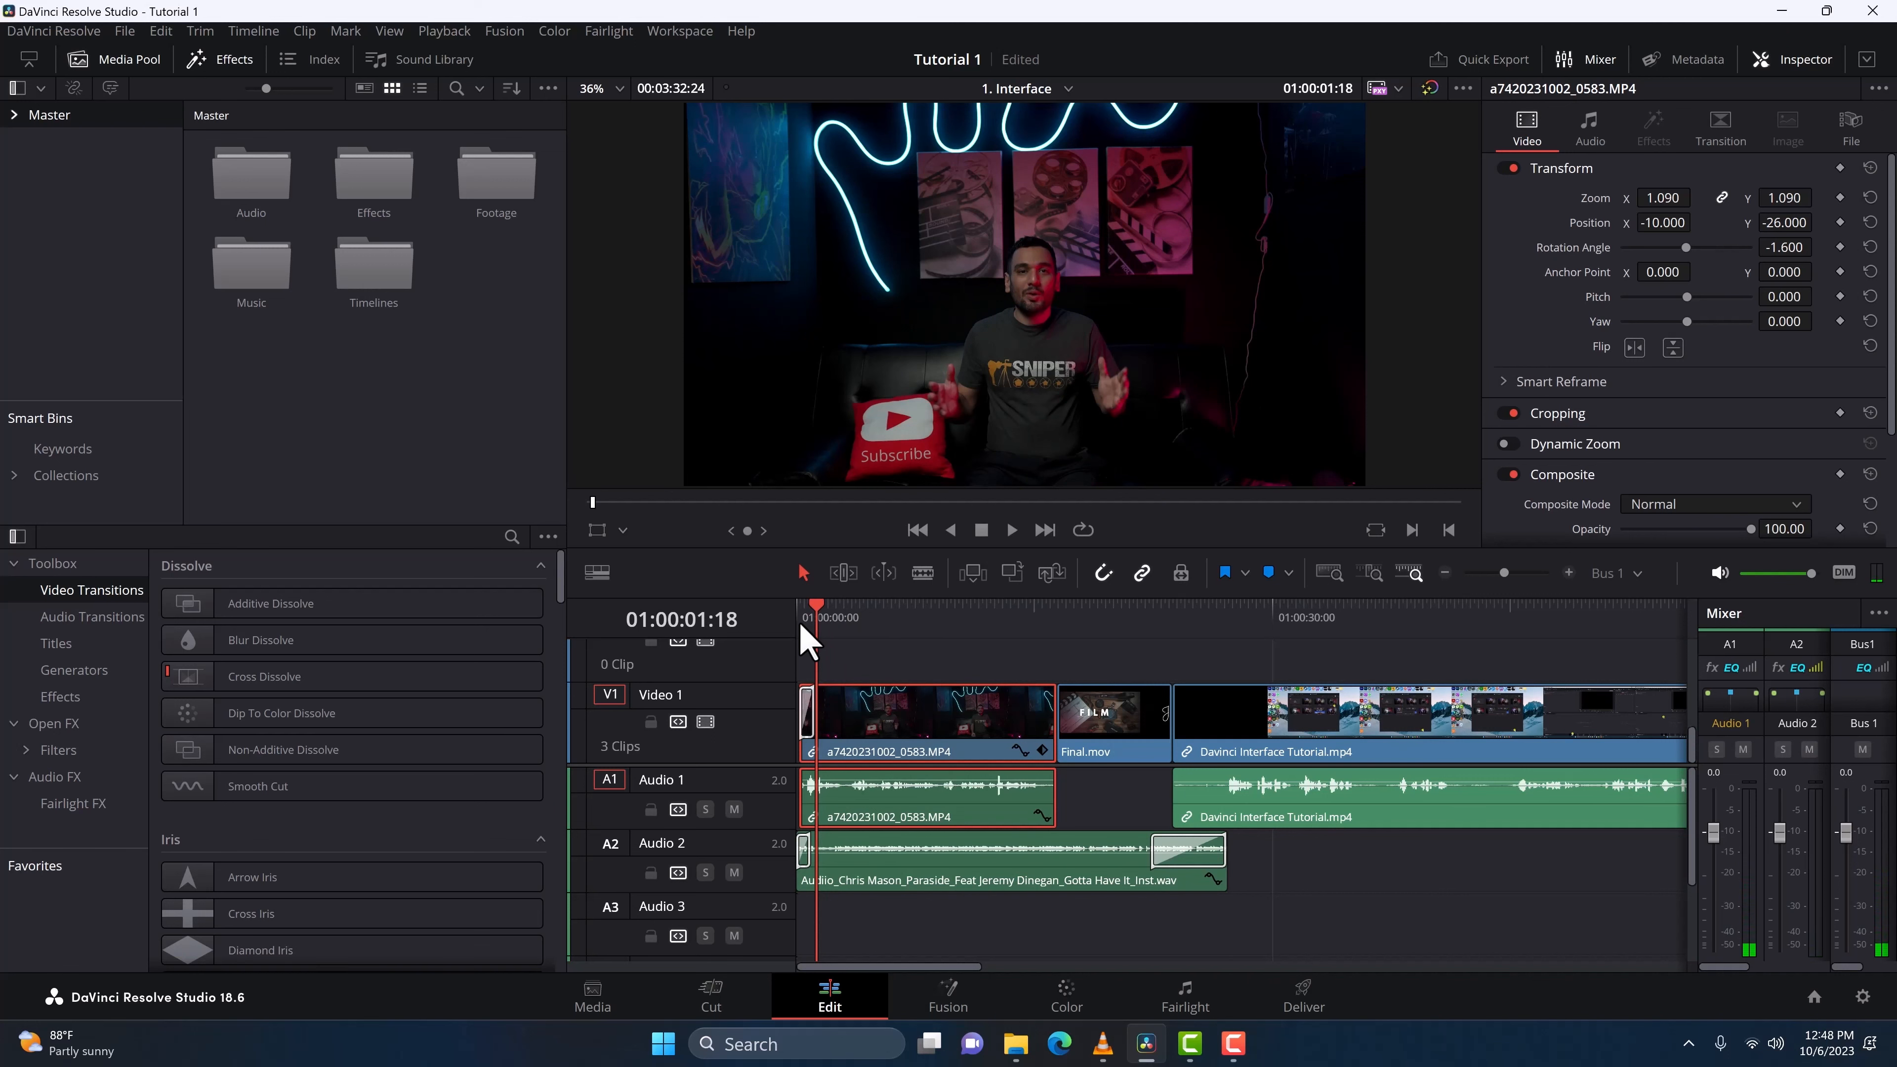
# Step: Jump the playhead to the cut at the start of Final.mov, and return it to 01:00:00:13 at the opening clip's start
pyautogui.press('Down')
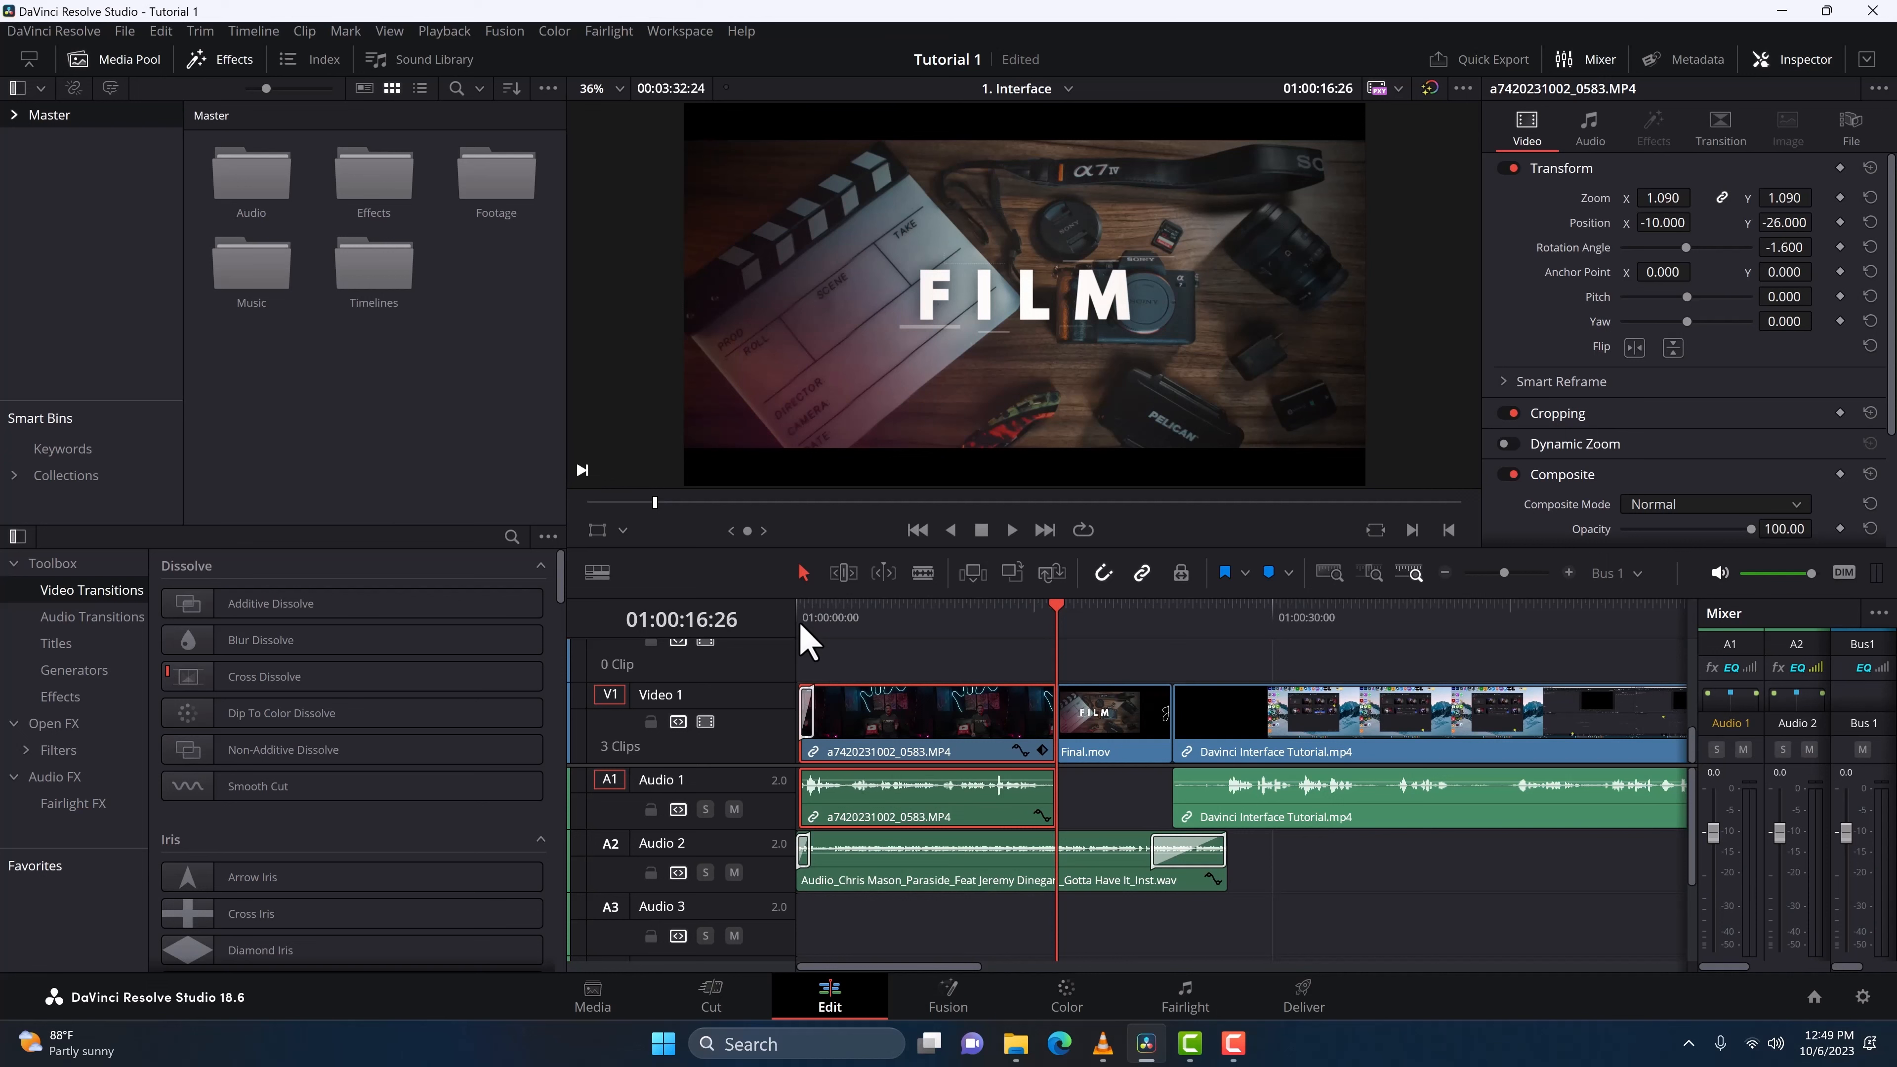
pyautogui.click(802, 626)
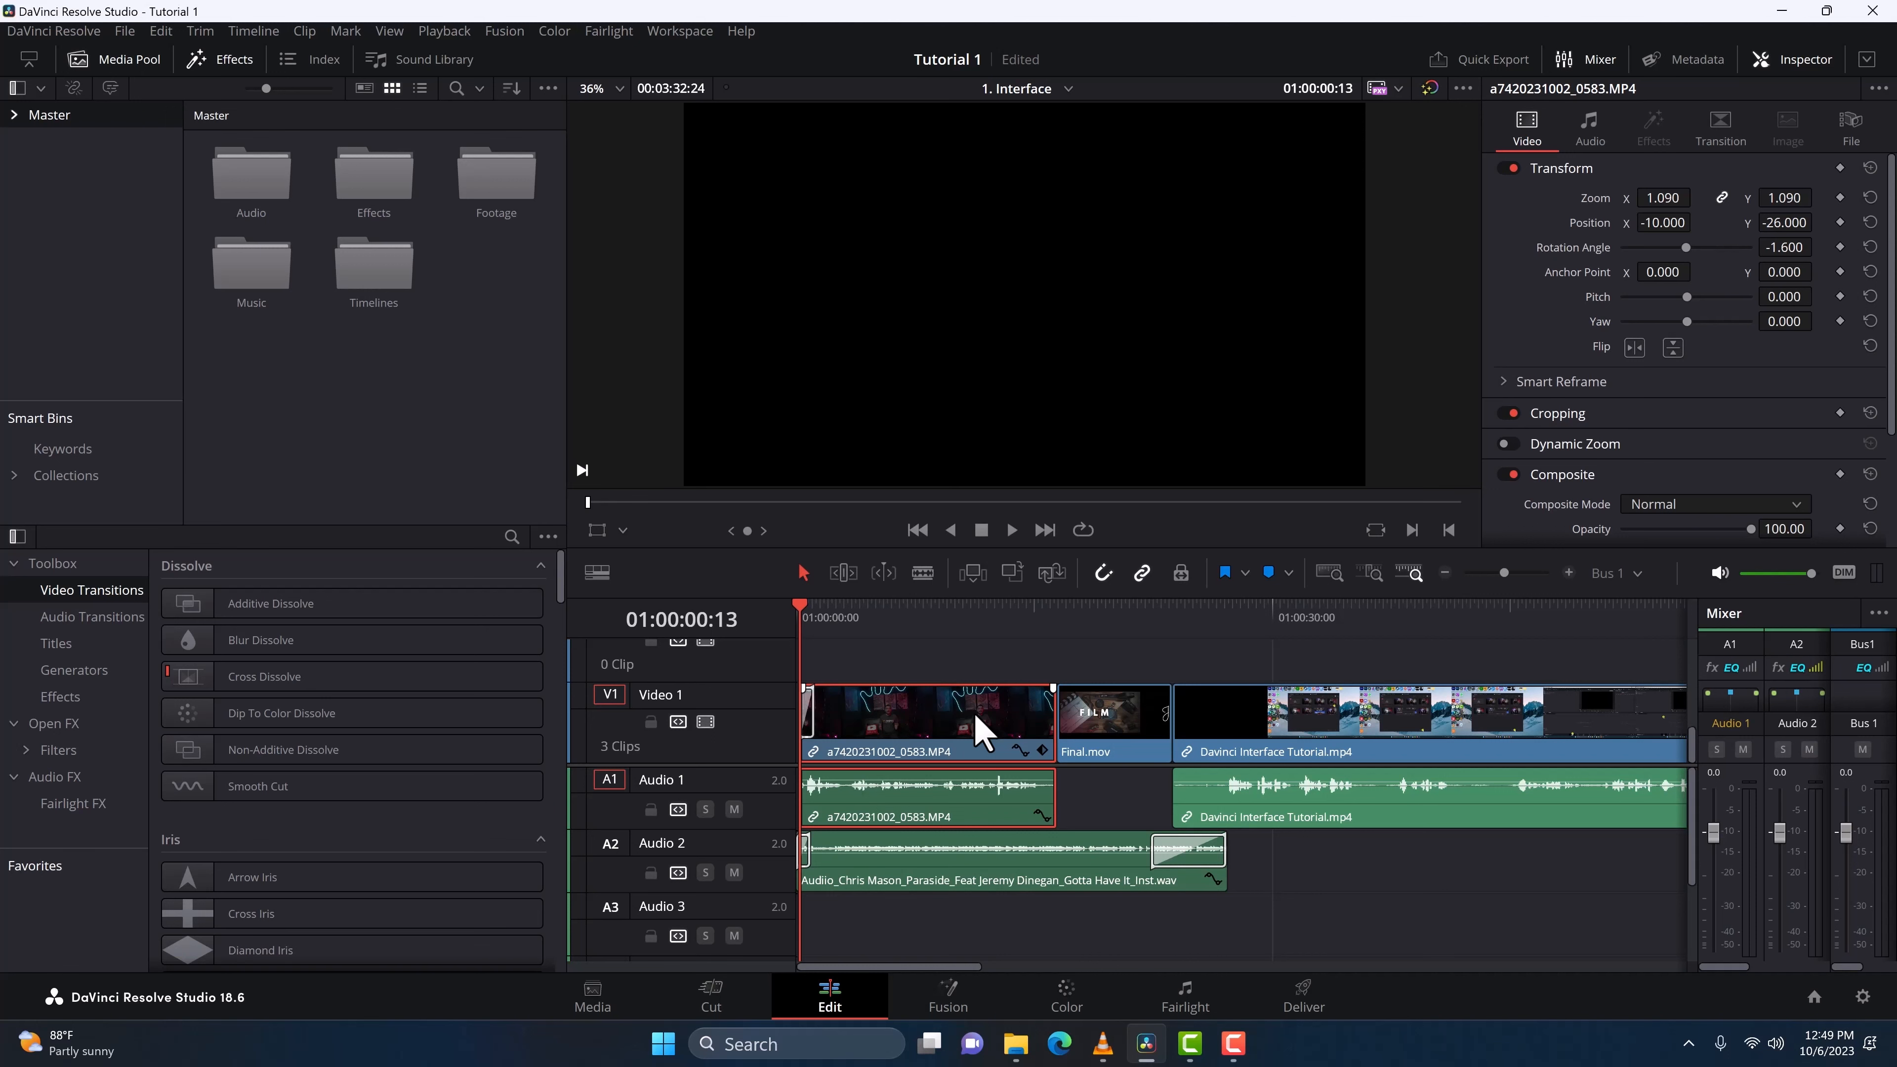
# Step: Nudge the selected opening clip later in multi-frame steps so it overwrites the start of Final.mov, and save the project
pyautogui.hotkey('shift', '.')
pyautogui.hotkey('shift', '.')
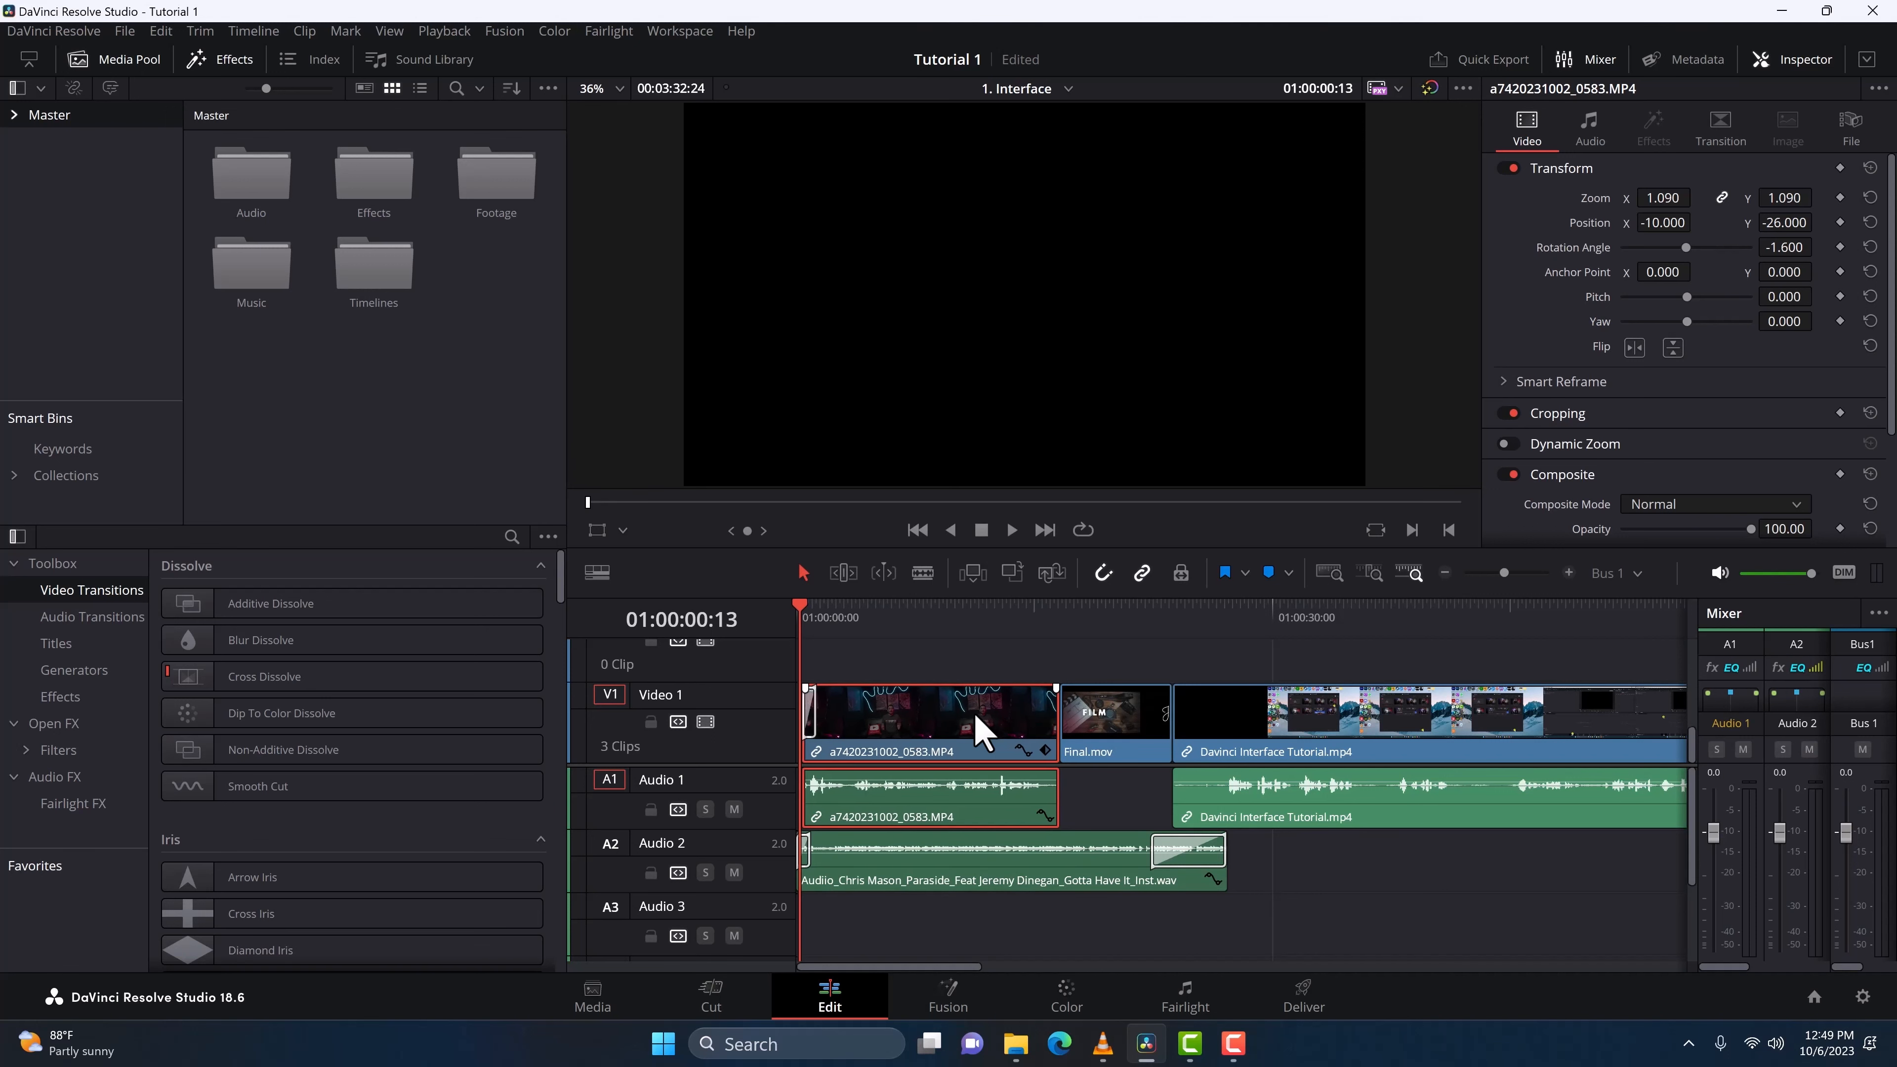
pyautogui.hotkey('shift', '.')
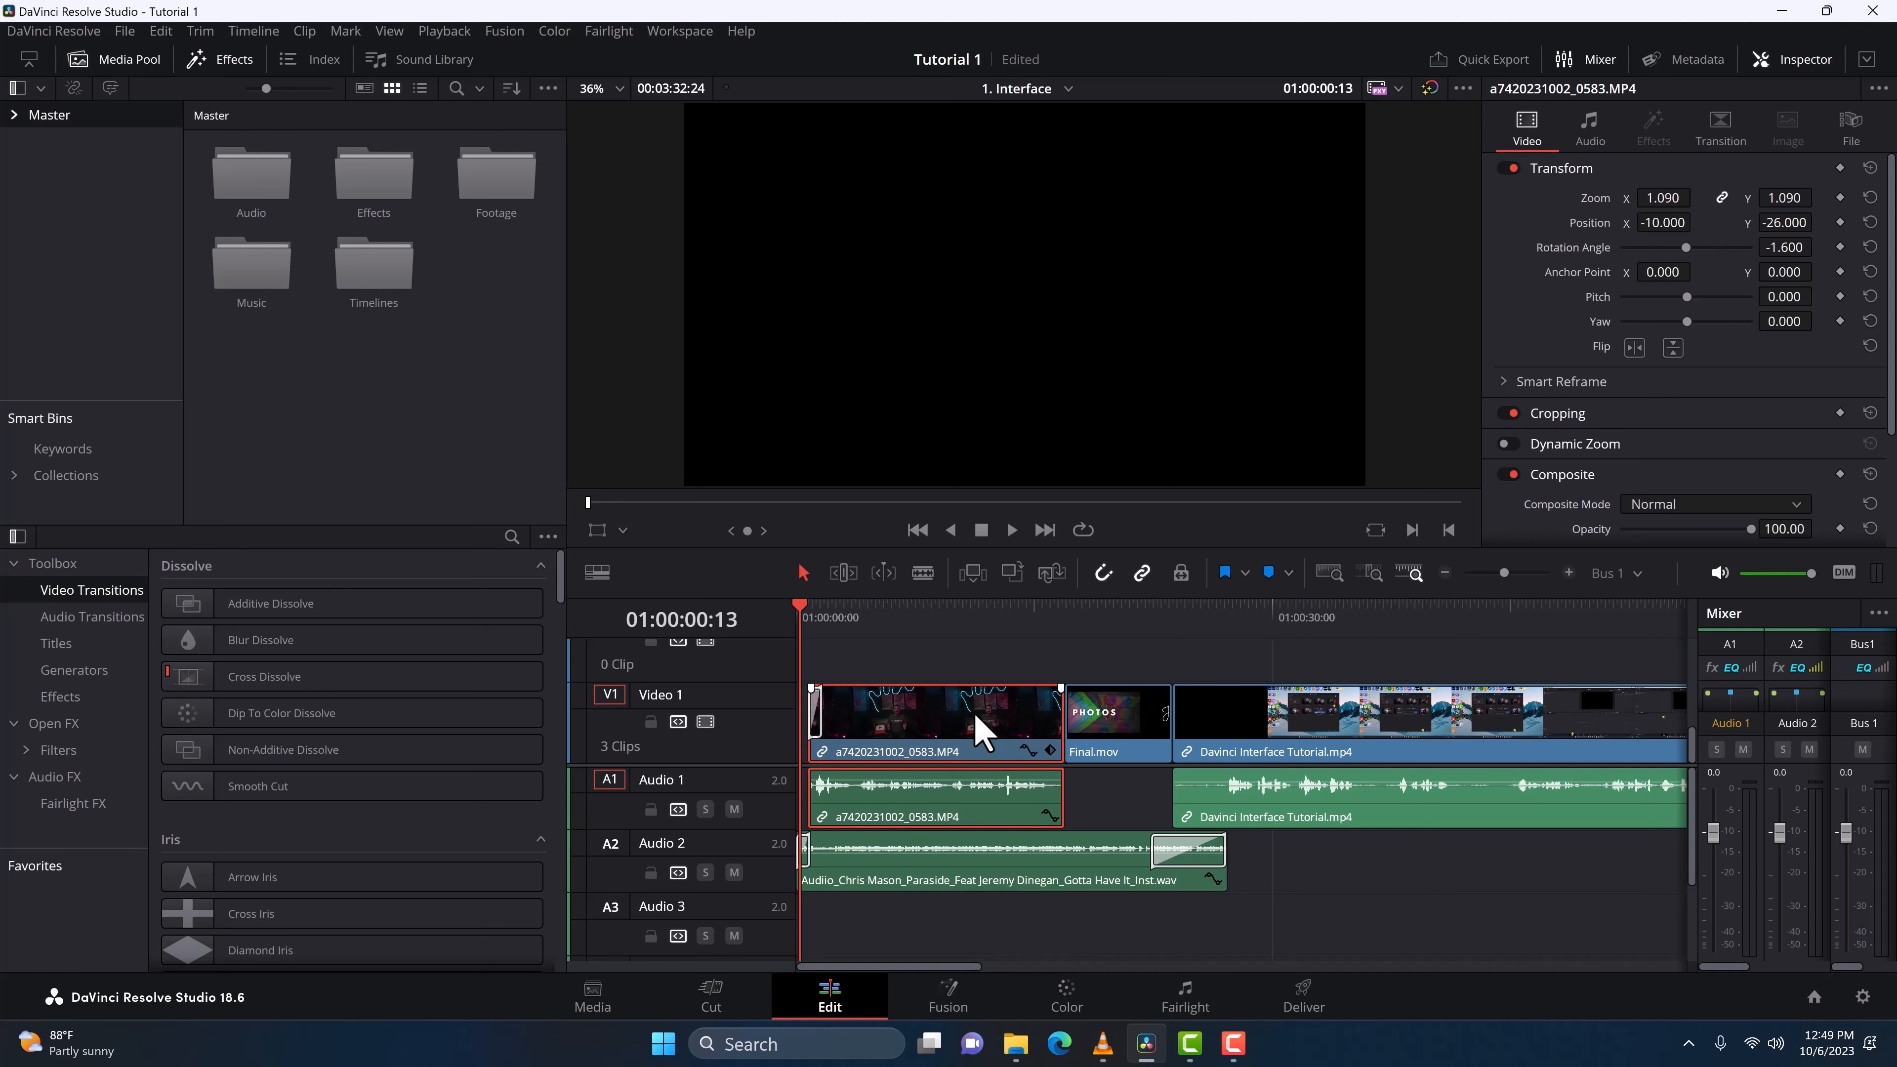
pyautogui.hotkey('ctrl', 's')
# Step: Nudge the opening clip earlier to the start of the timeline, leaving a gap before Final.mov, and save the project
pyautogui.press(',')
pyautogui.press(',')
pyautogui.press(',')
pyautogui.press(',')
pyautogui.press(',')
pyautogui.press(',')
pyautogui.press(',')
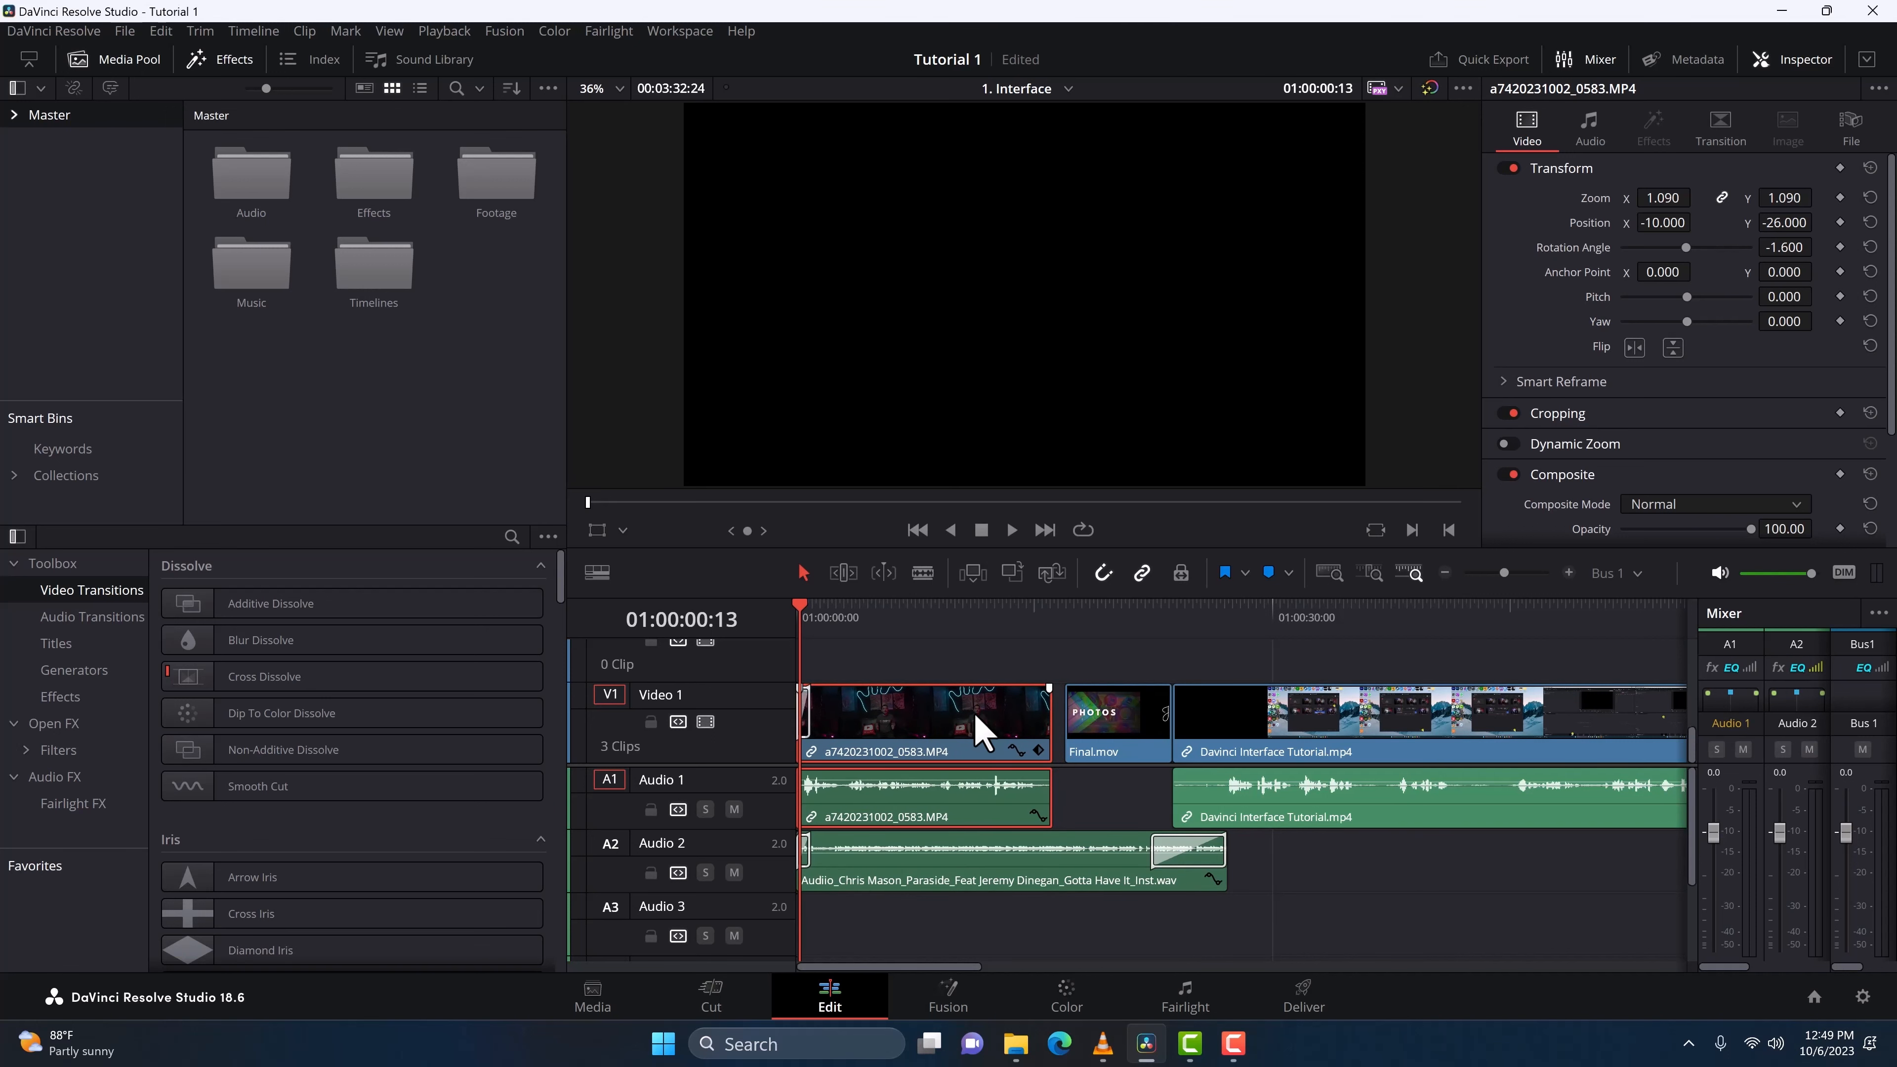
pyautogui.hotkey('ctrl', 's')
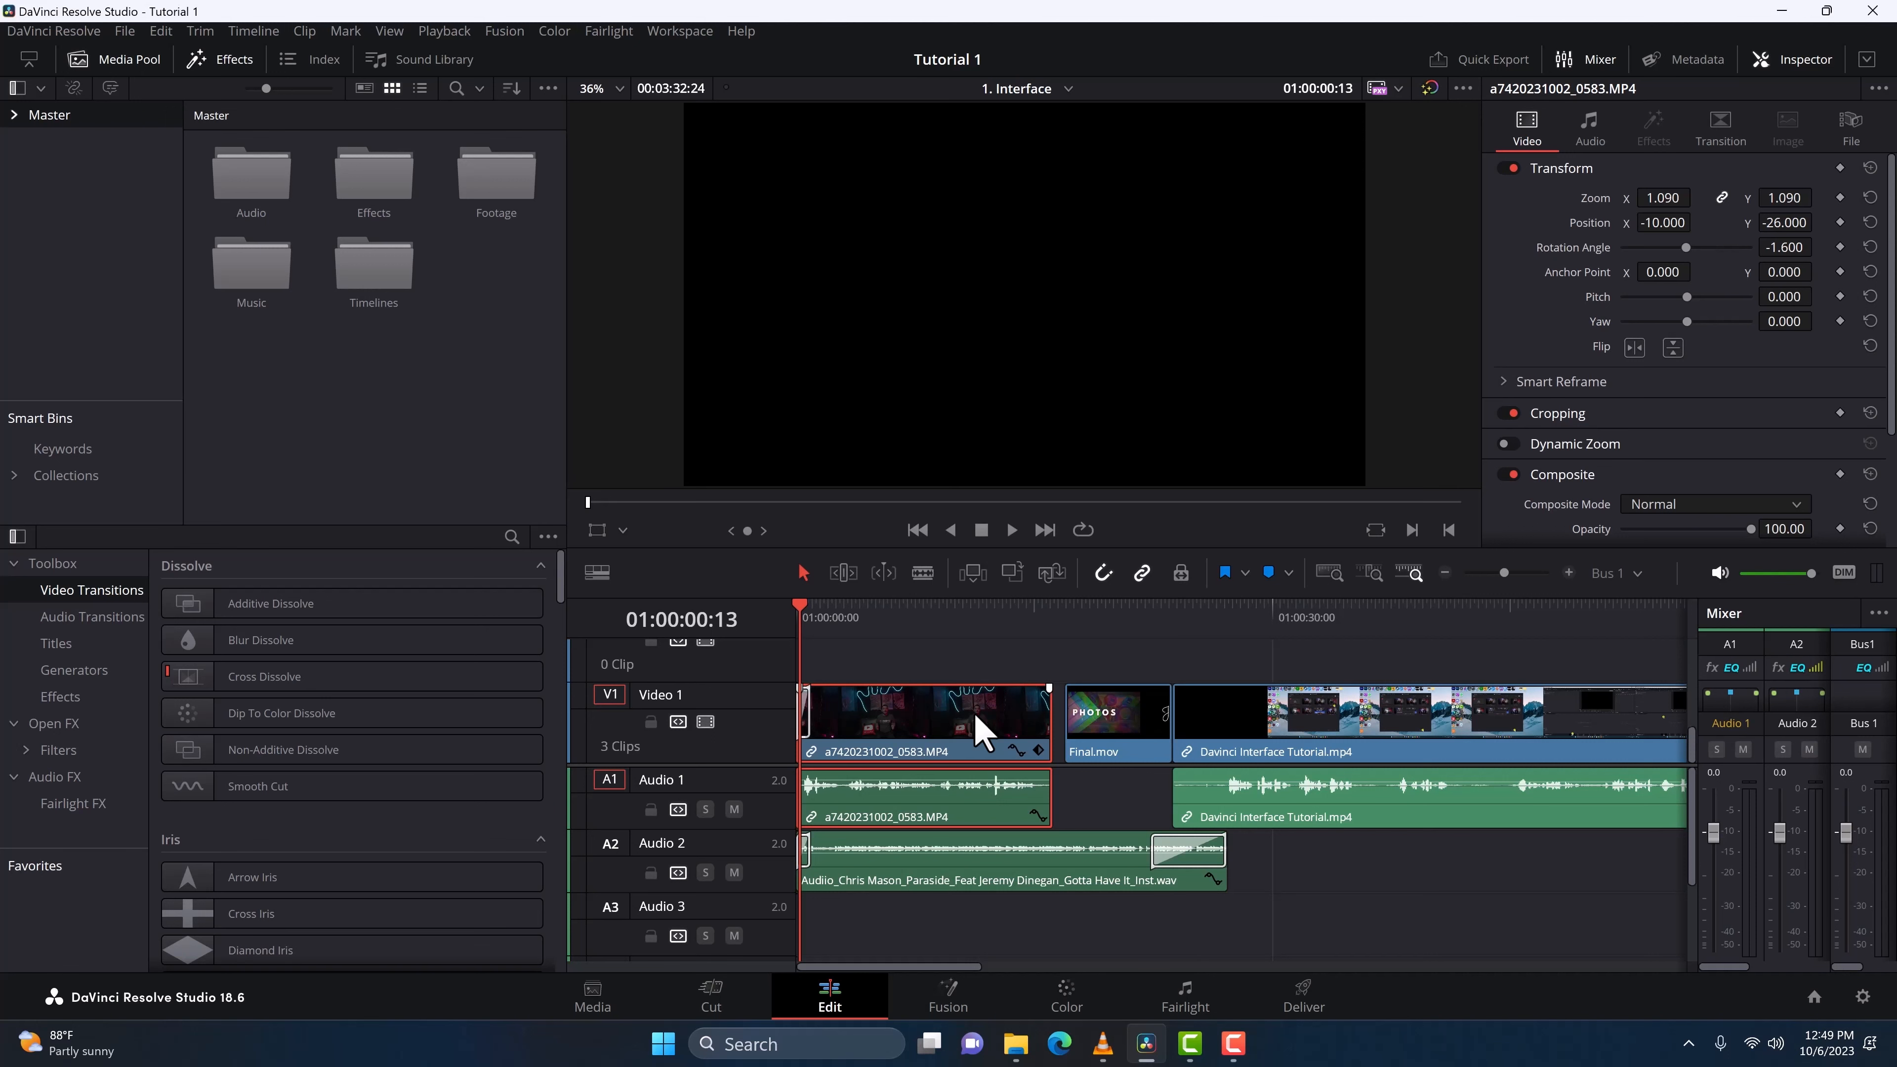